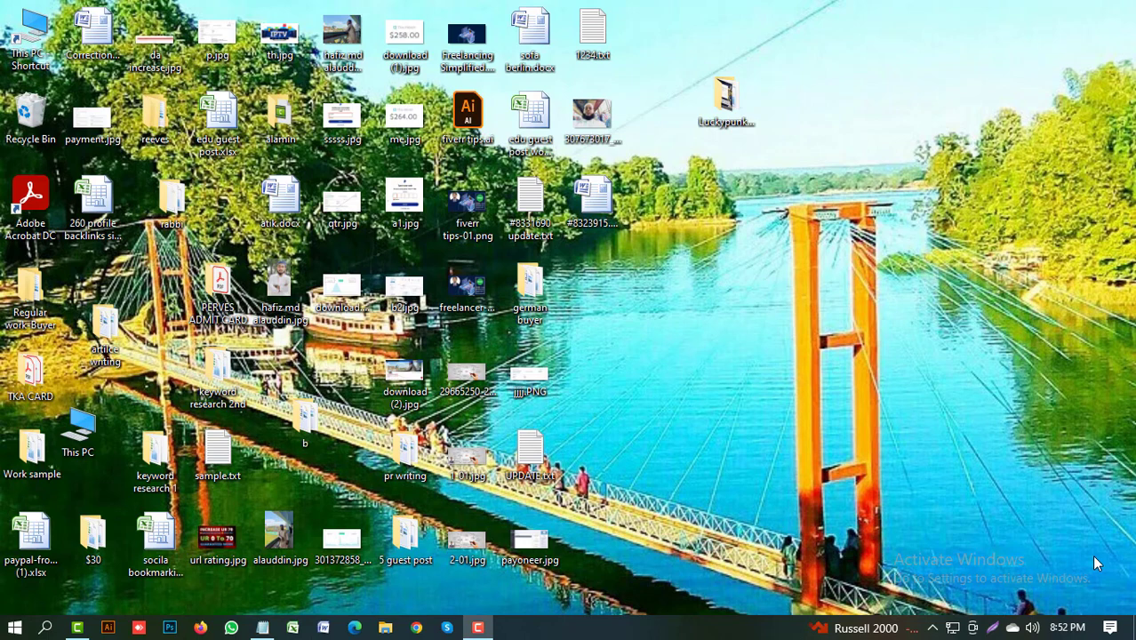
Switch to Microsoft Edge, open your own seller profile on SEOClerks and look through the services listed there.
left_click(354, 627)
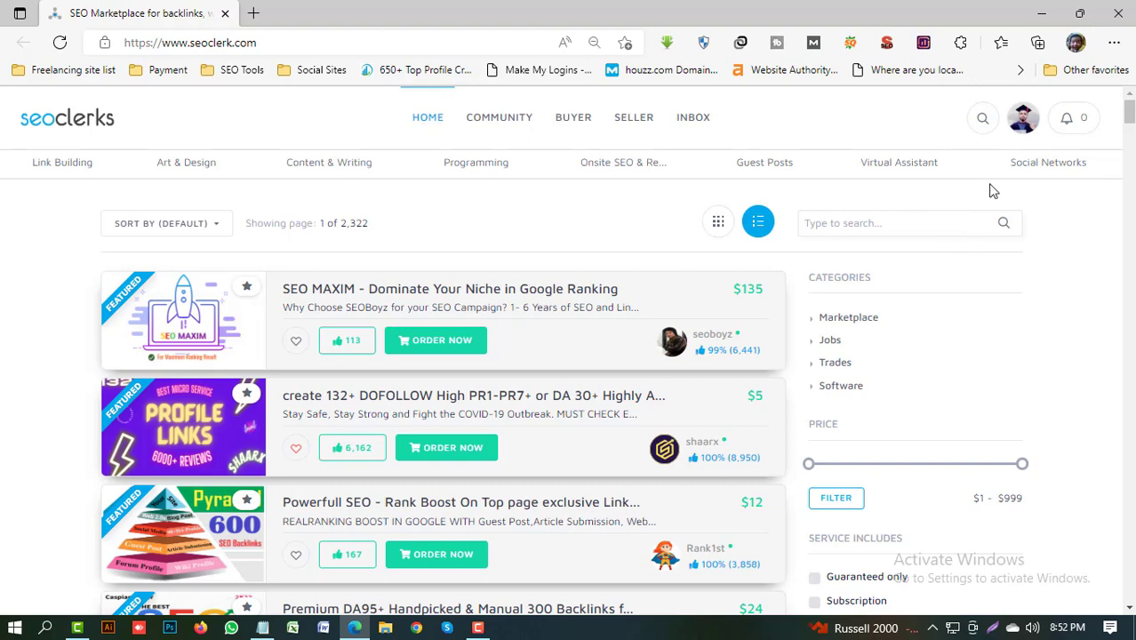
left_click(1027, 130)
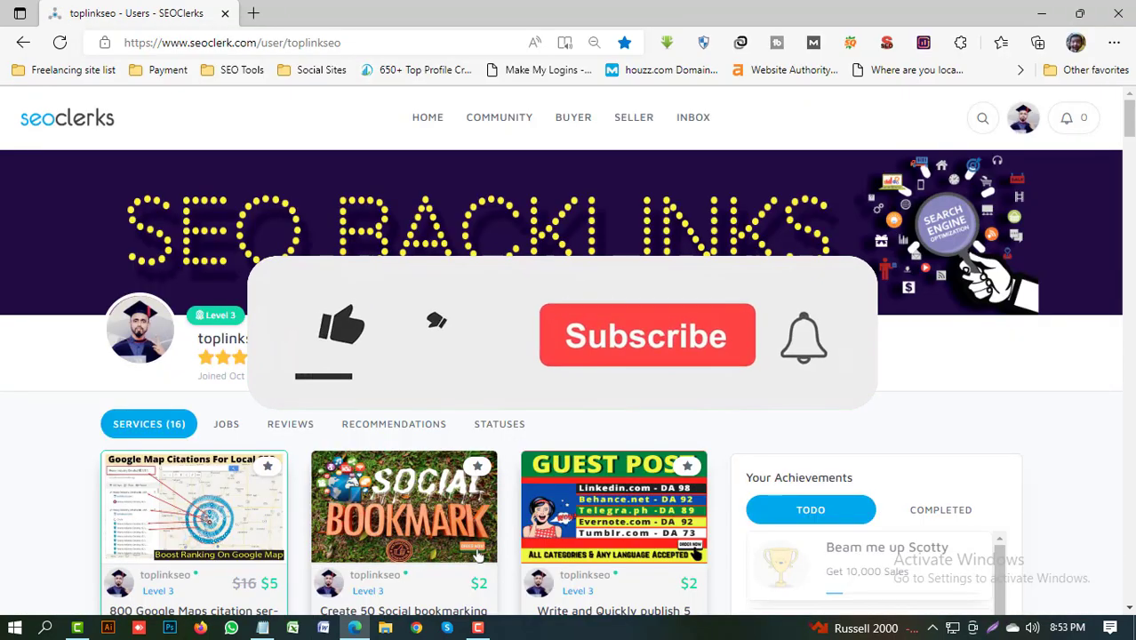
scroll(478, 555, "down", 3)
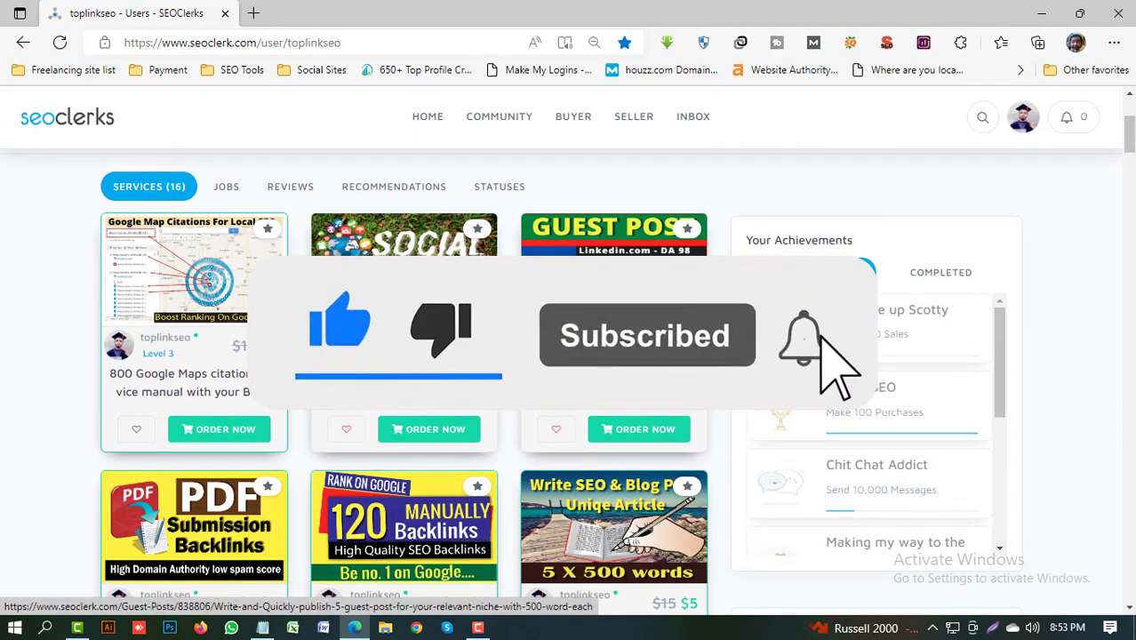
scroll(613, 400, "up", 1)
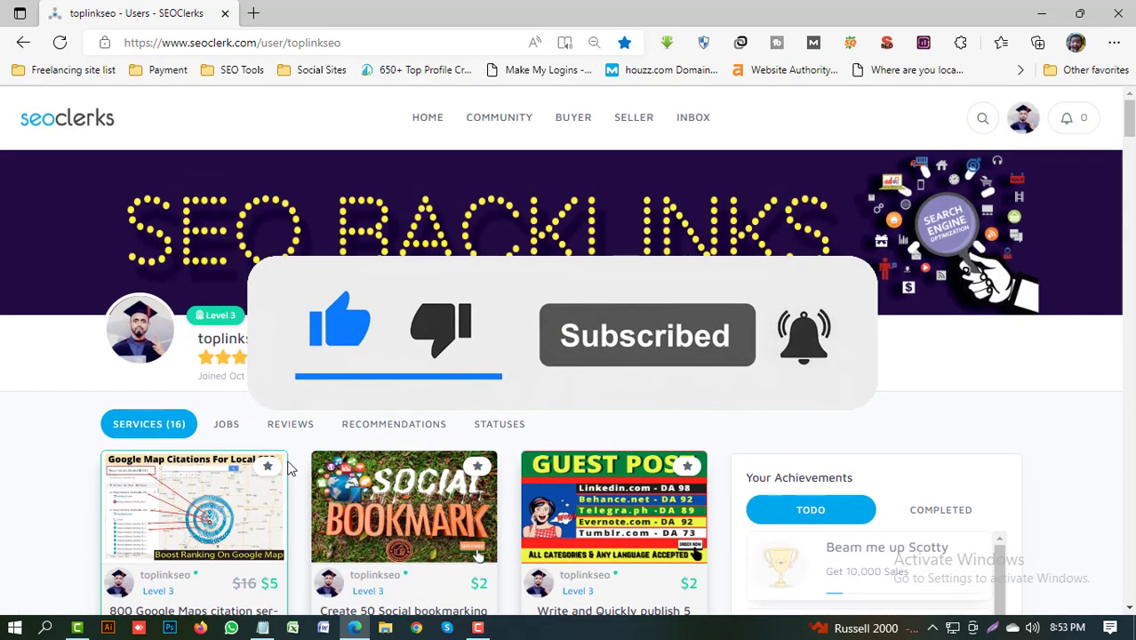
scroll(287, 467, "down", 3)
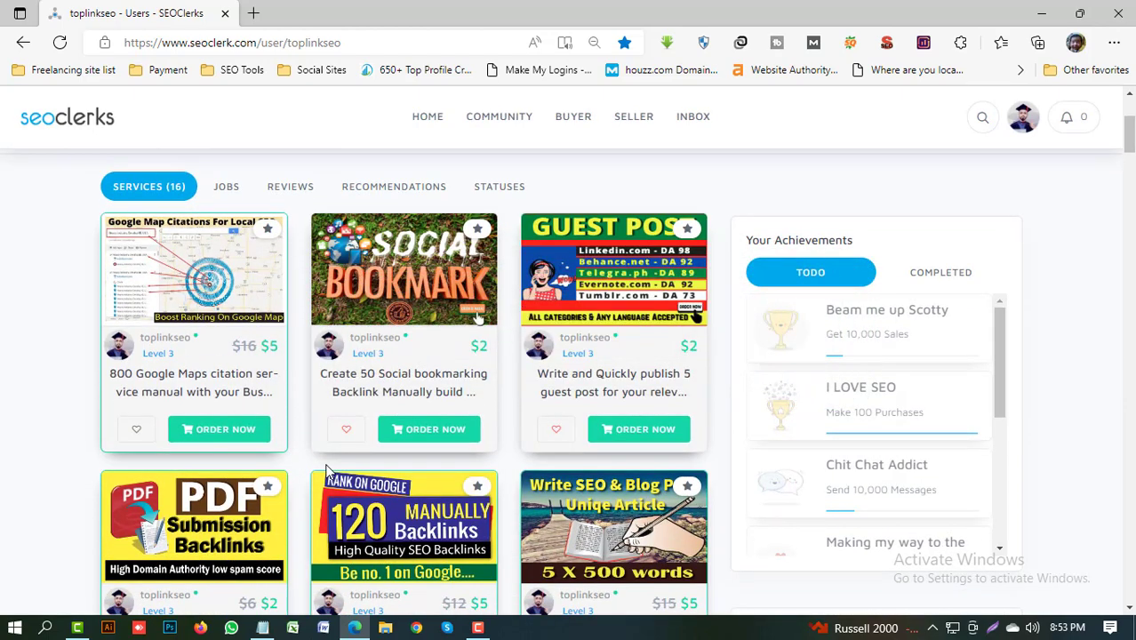
scroll(326, 471, "down", 4)
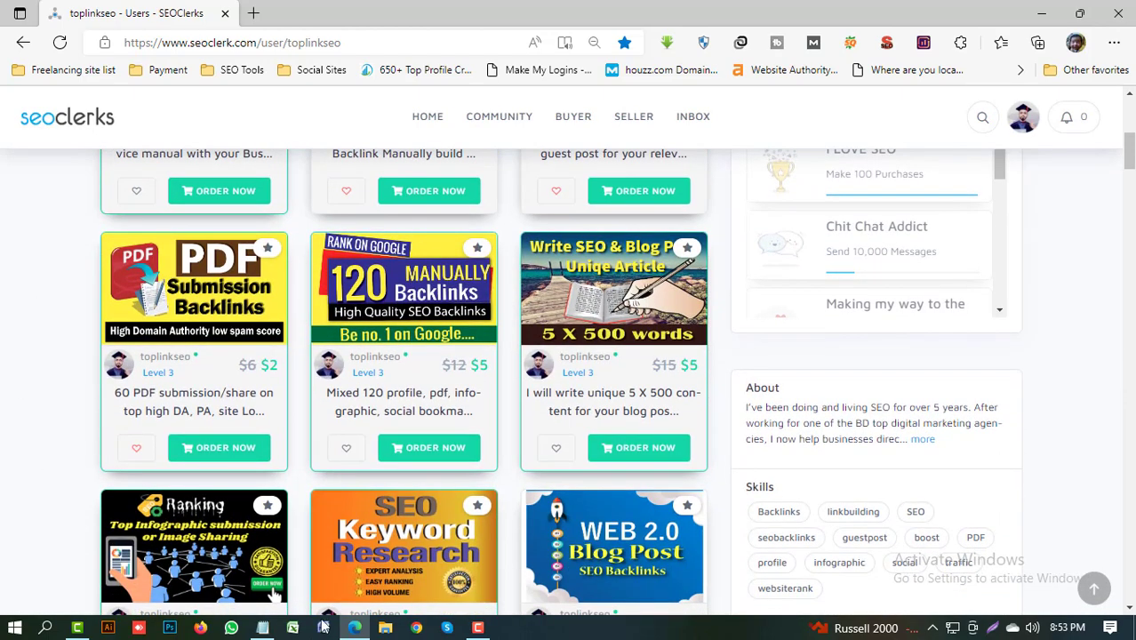
scroll(487, 581, "down", 2)
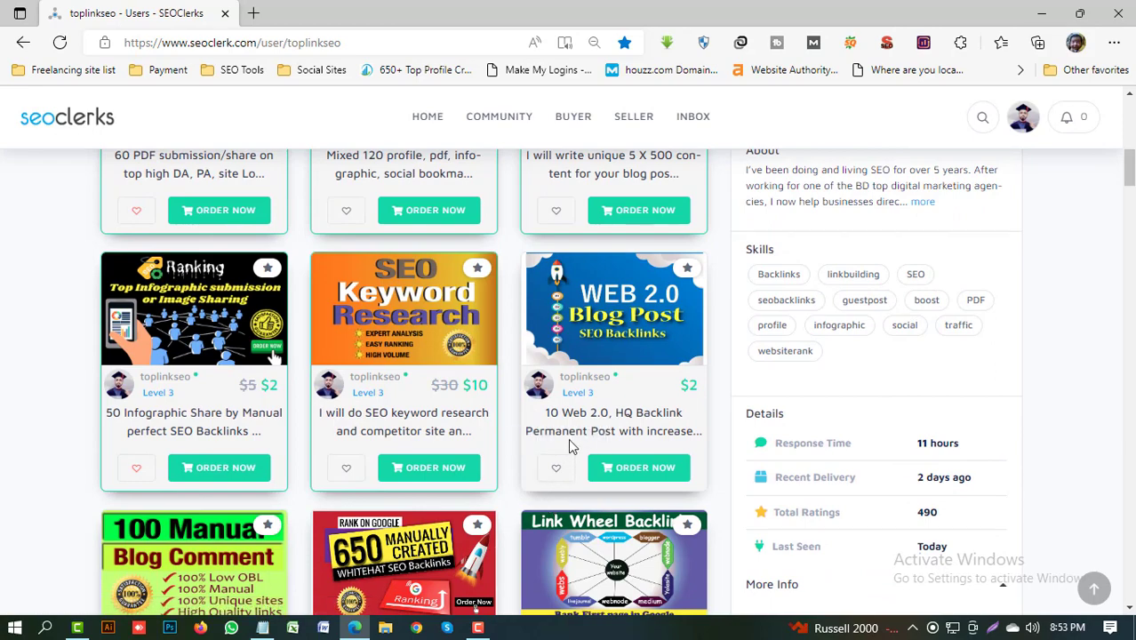
scroll(562, 473, "down", 5)
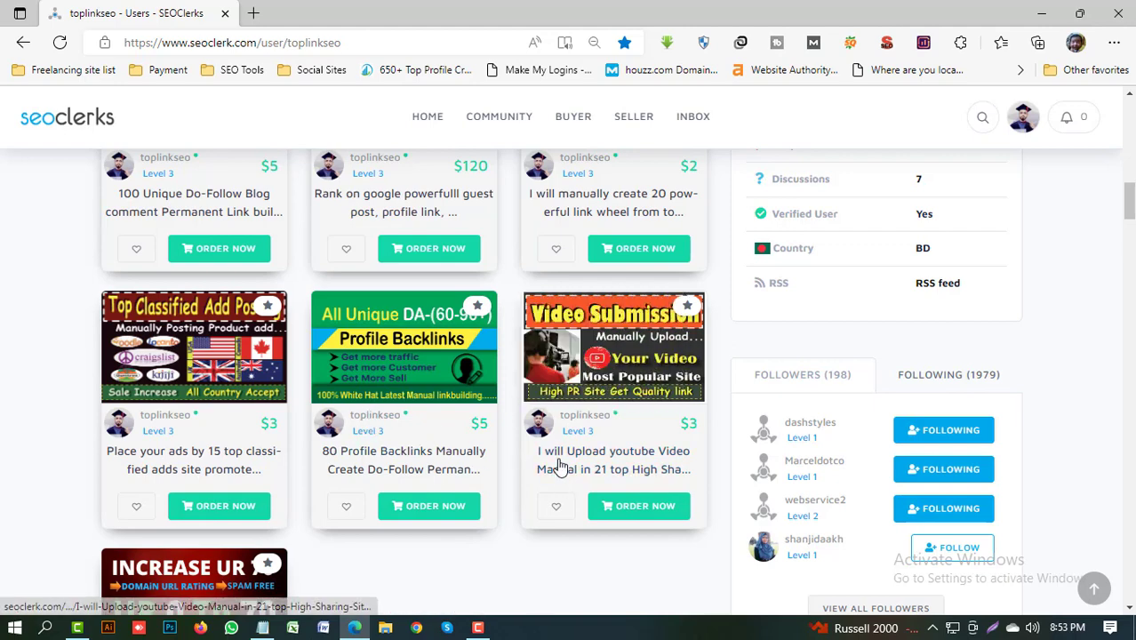
scroll(533, 466, "up", 10)
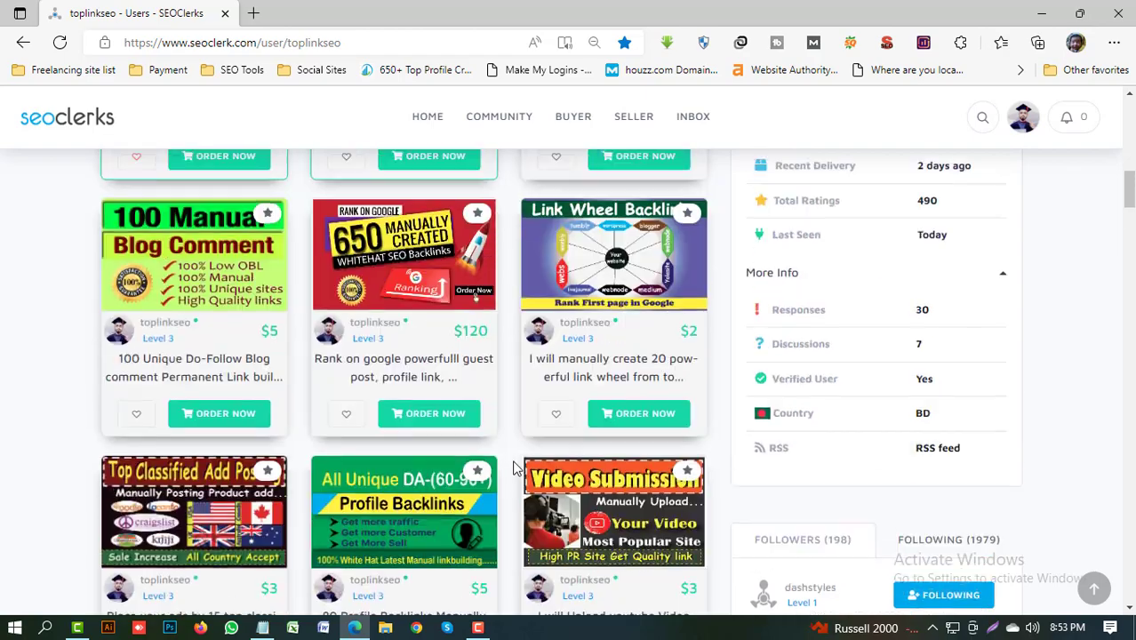
scroll(514, 469, "up", 3)
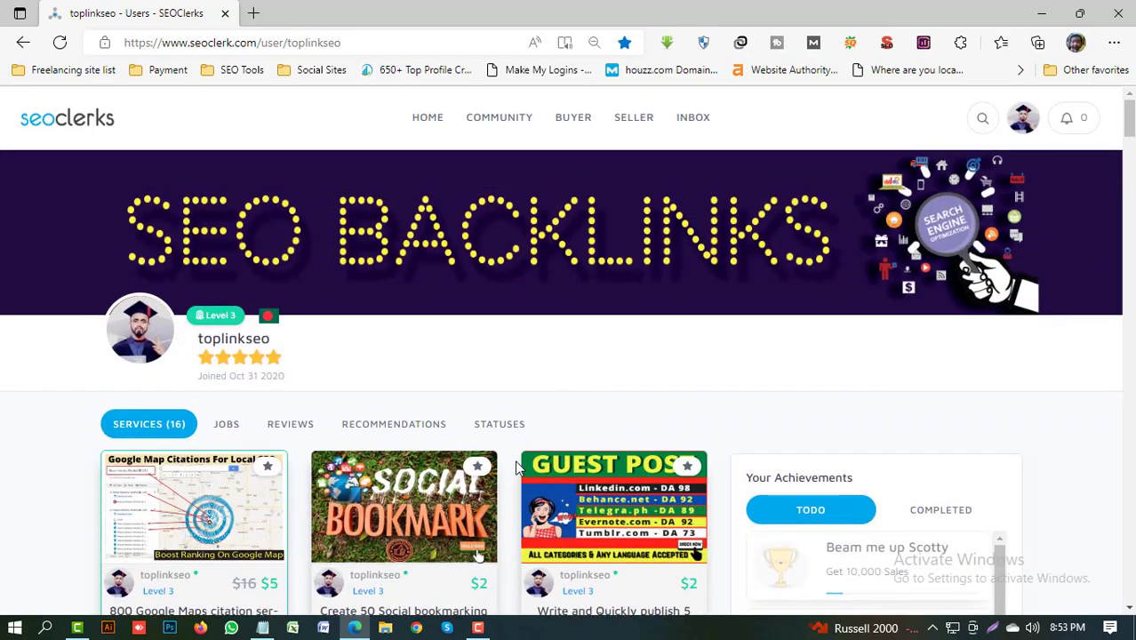
Open the seller's Manage Sales page, reduce the page zoom and examine the sales heading and order list.
mouse_move(630, 140)
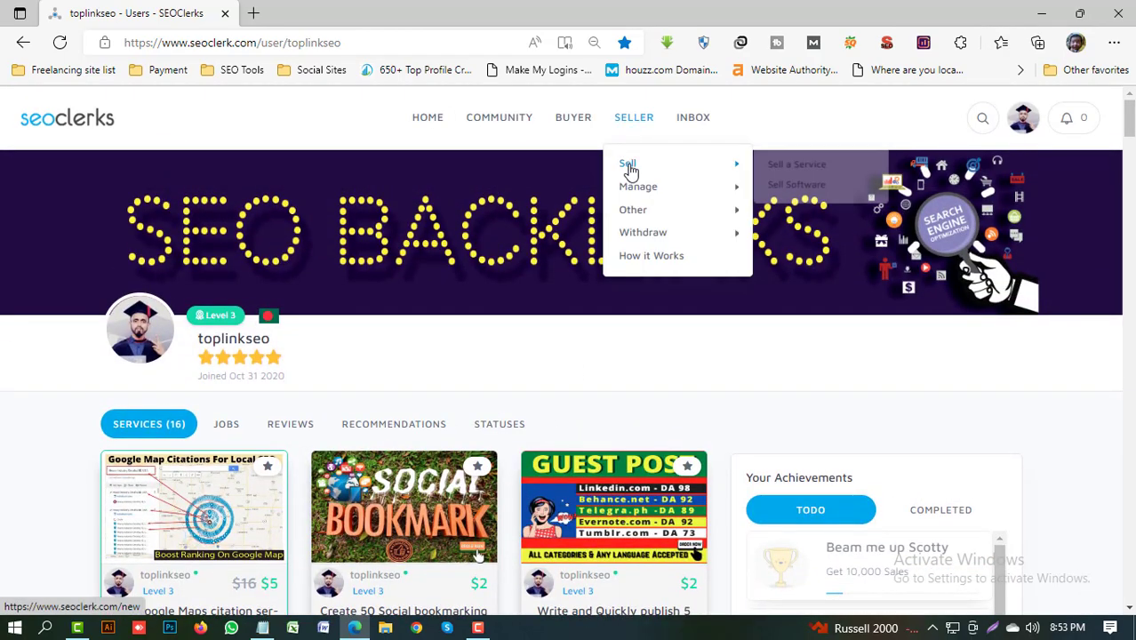
mouse_move(635, 190)
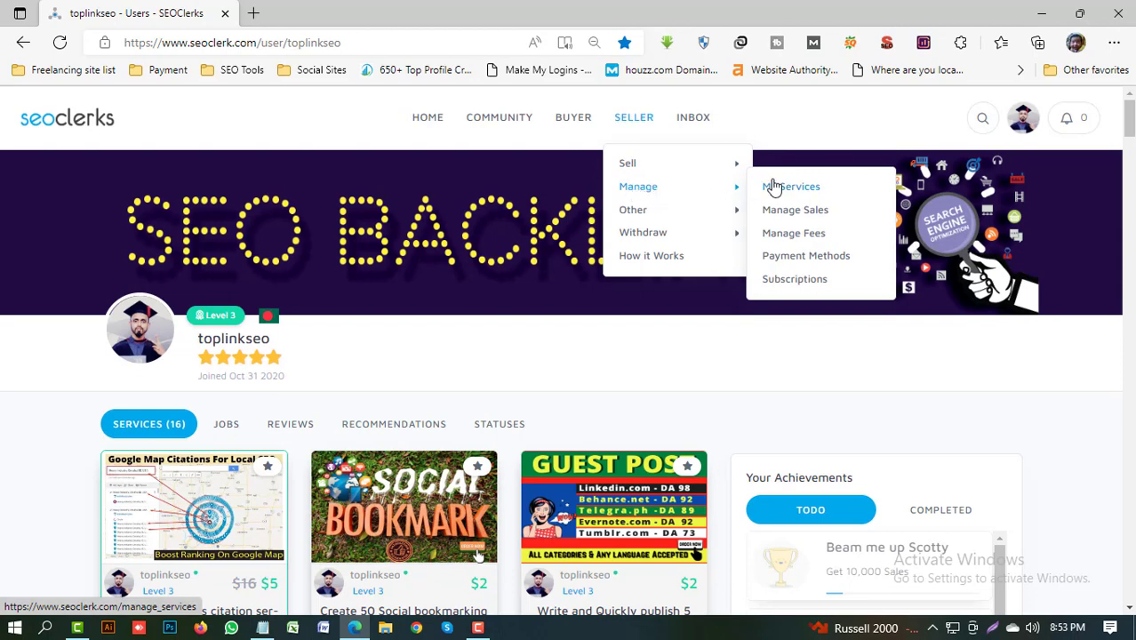
left_click(795, 212)
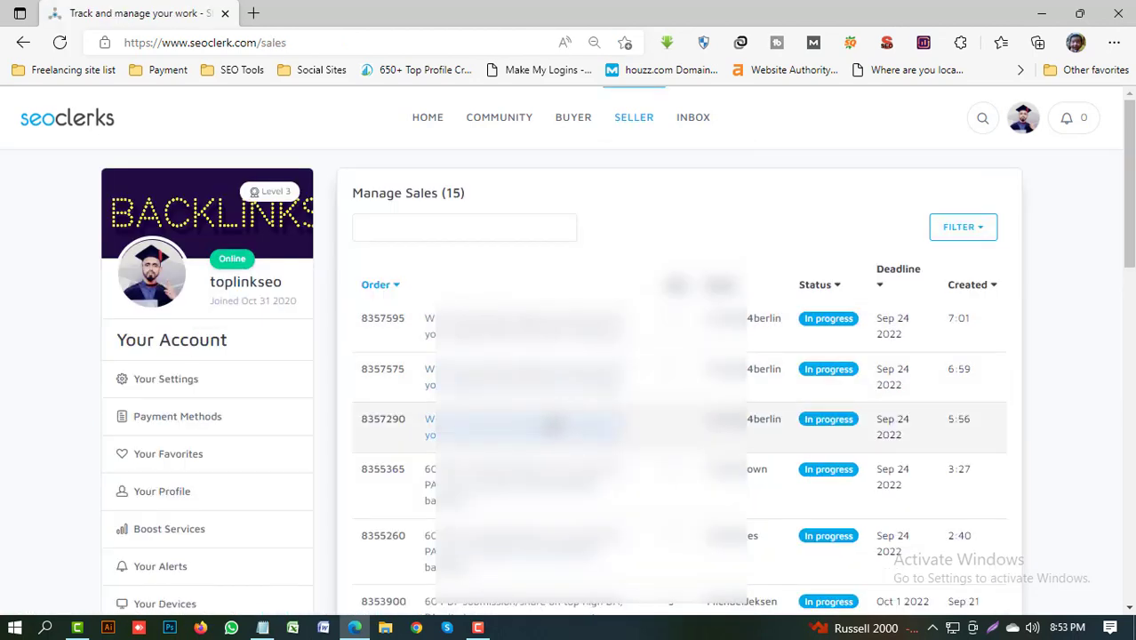
key("ctrl+minus")
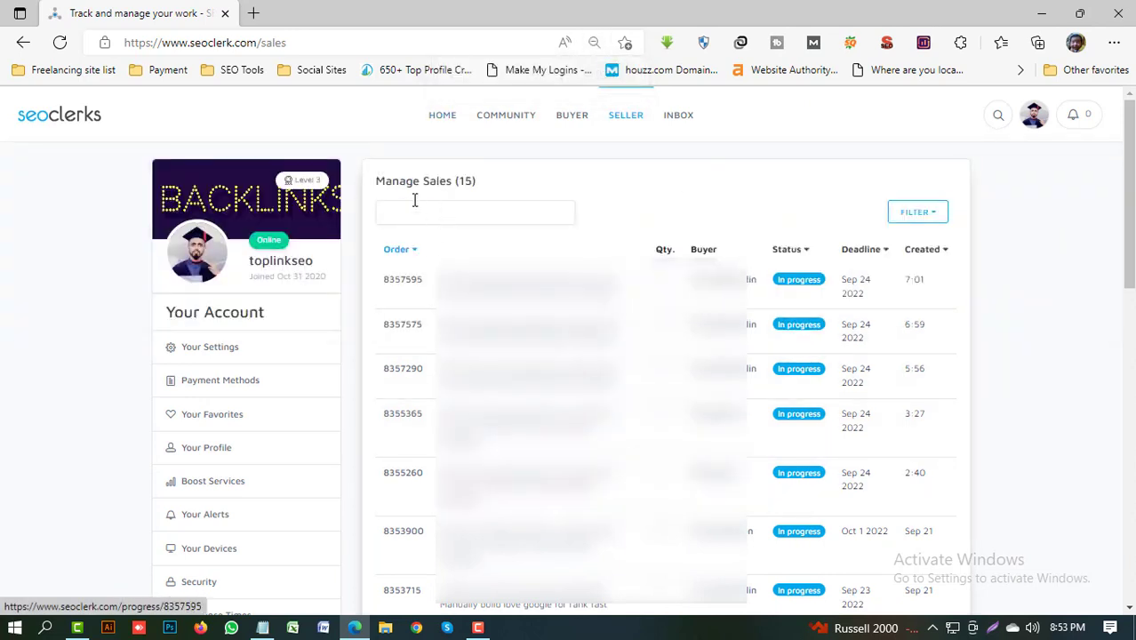
left_click_drag(482, 189, 367, 193)
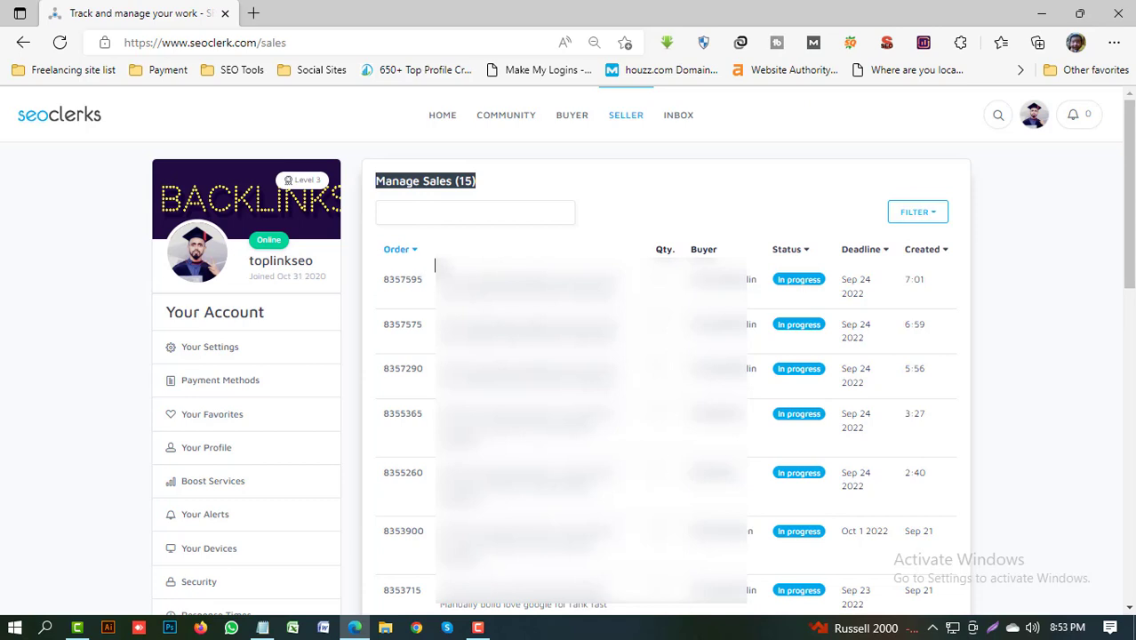
left_click(477, 186)
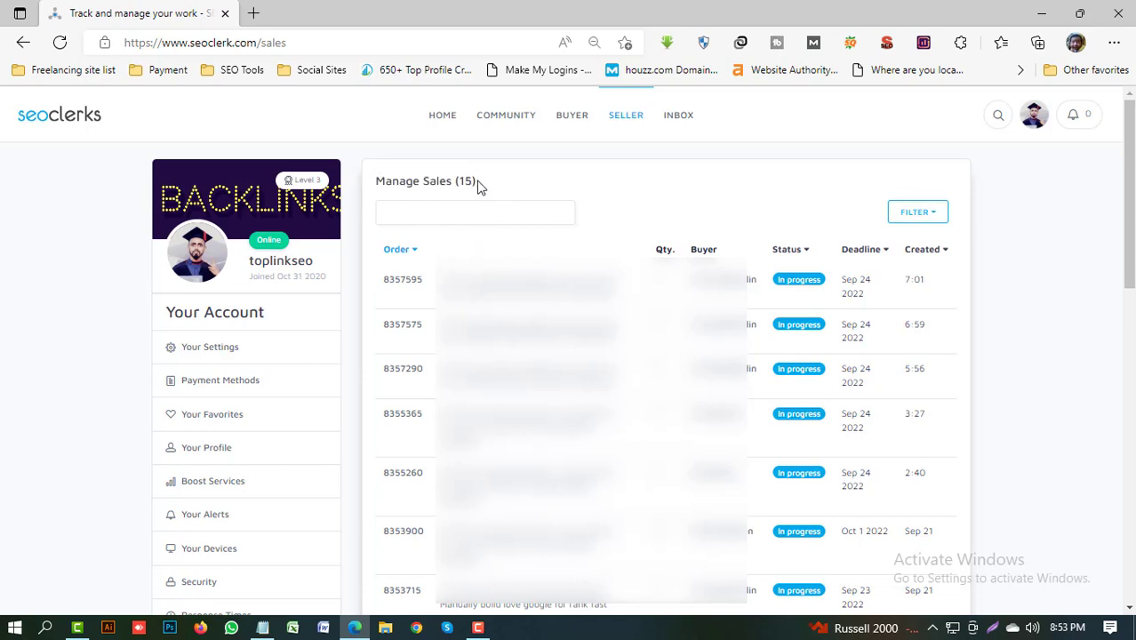
left_click_drag(477, 186, 380, 187)
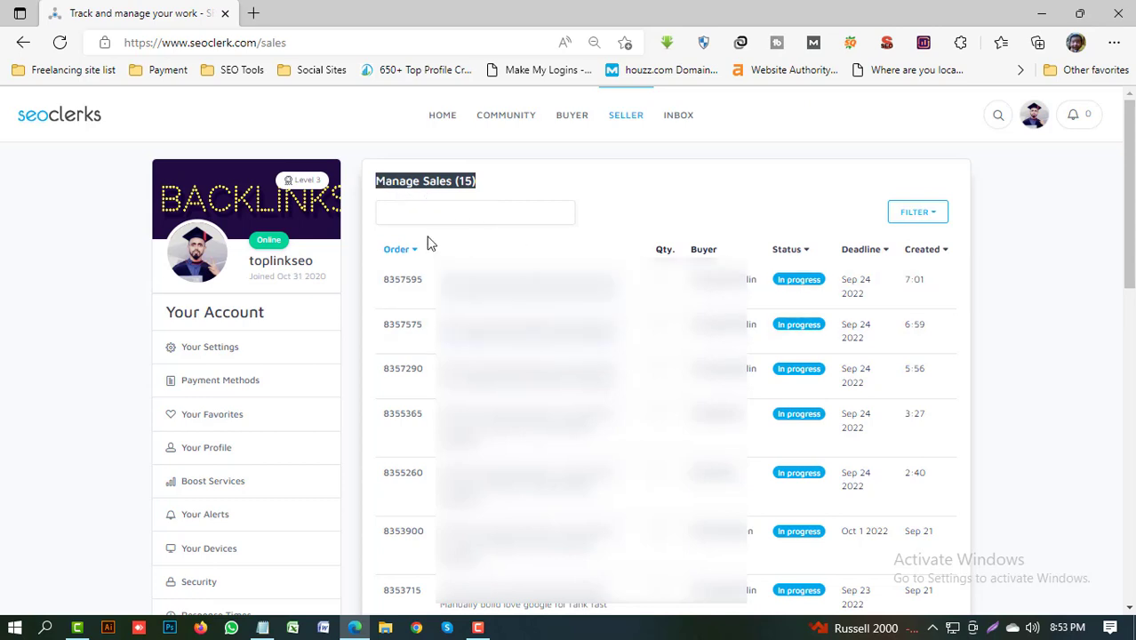
left_click(486, 190)
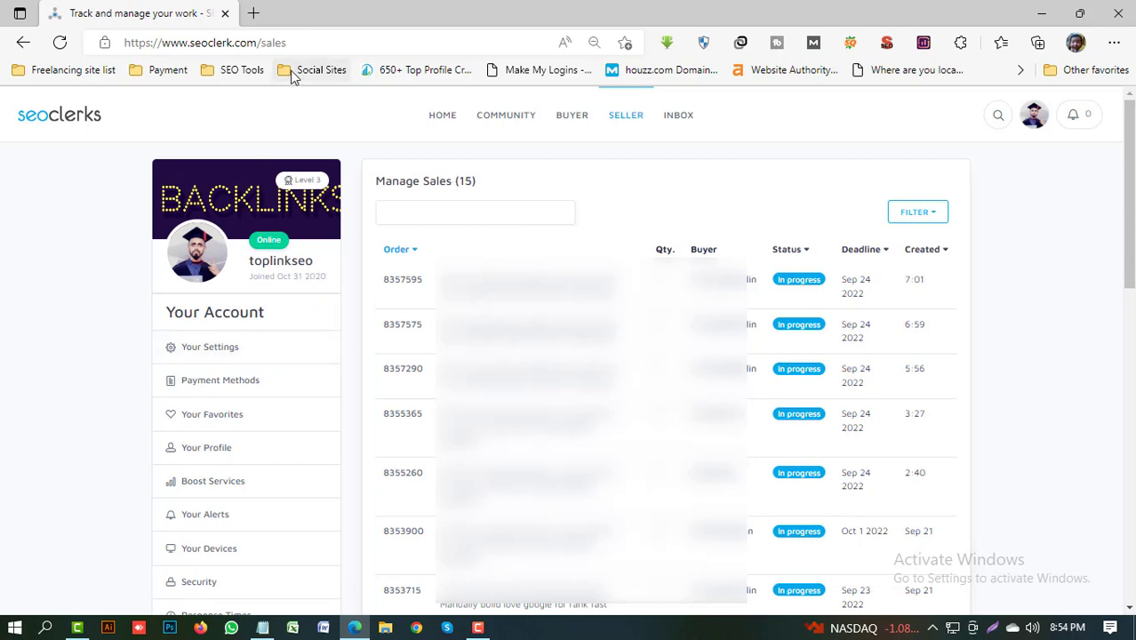
Open the account settings and review the name, email, timezone and skills fields.
mouse_move(623, 125)
mouse_move(636, 185)
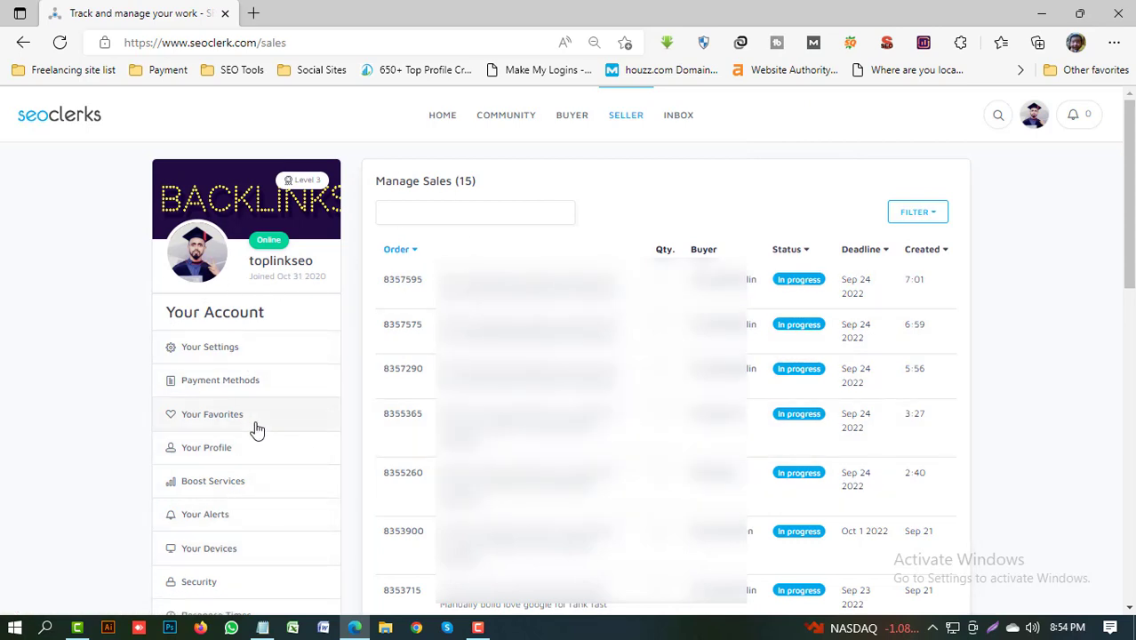
left_click(223, 354)
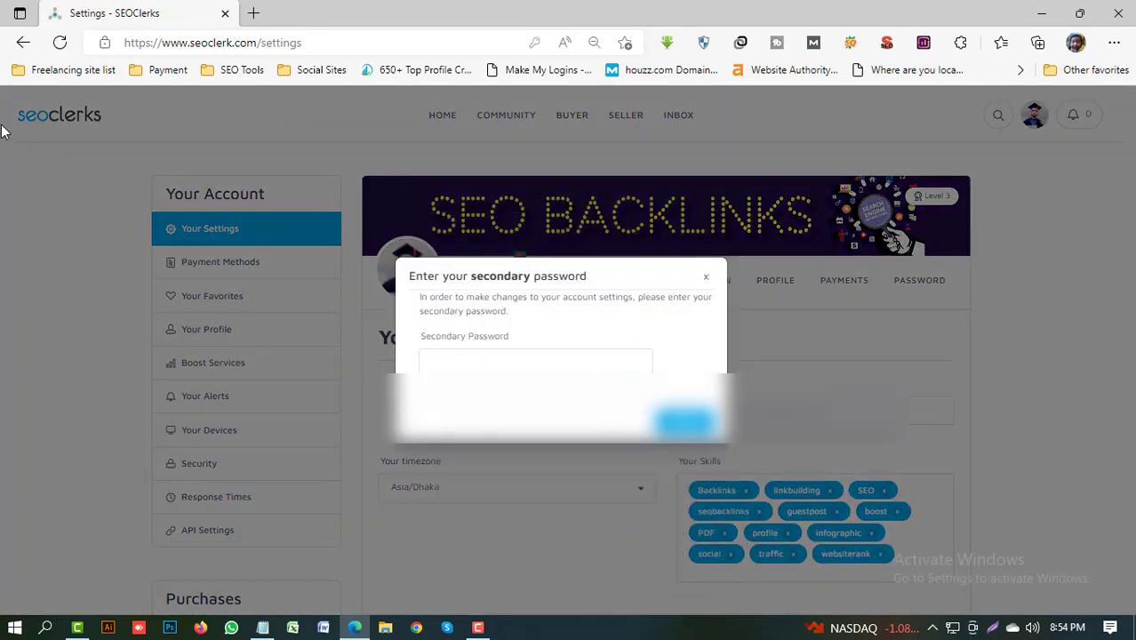
left_click(24, 42)
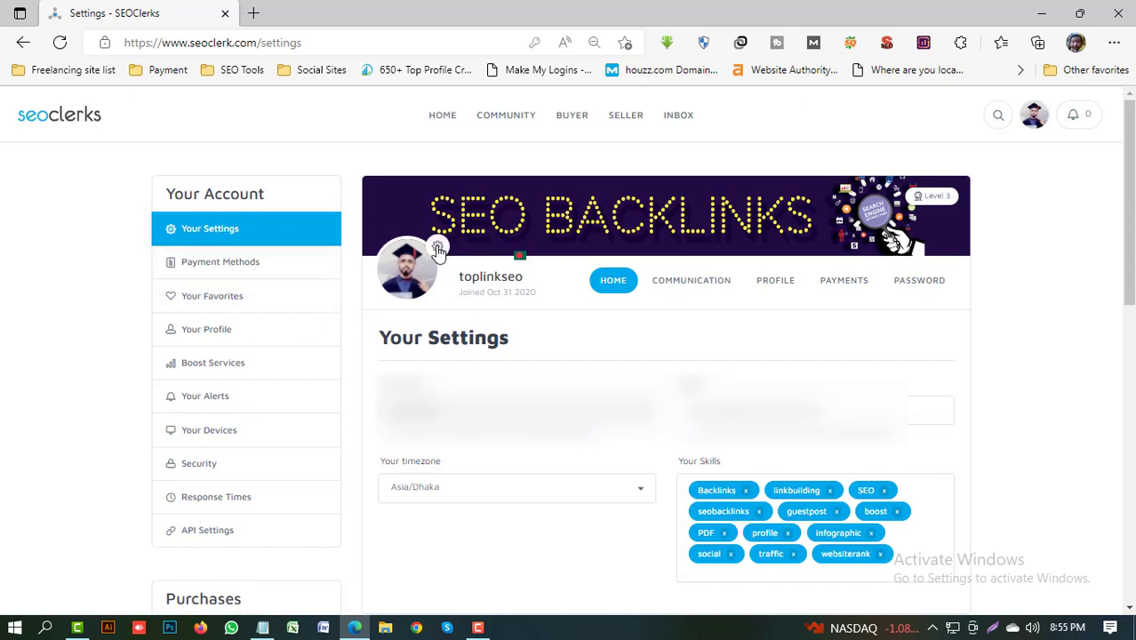
mouse_move(379, 196)
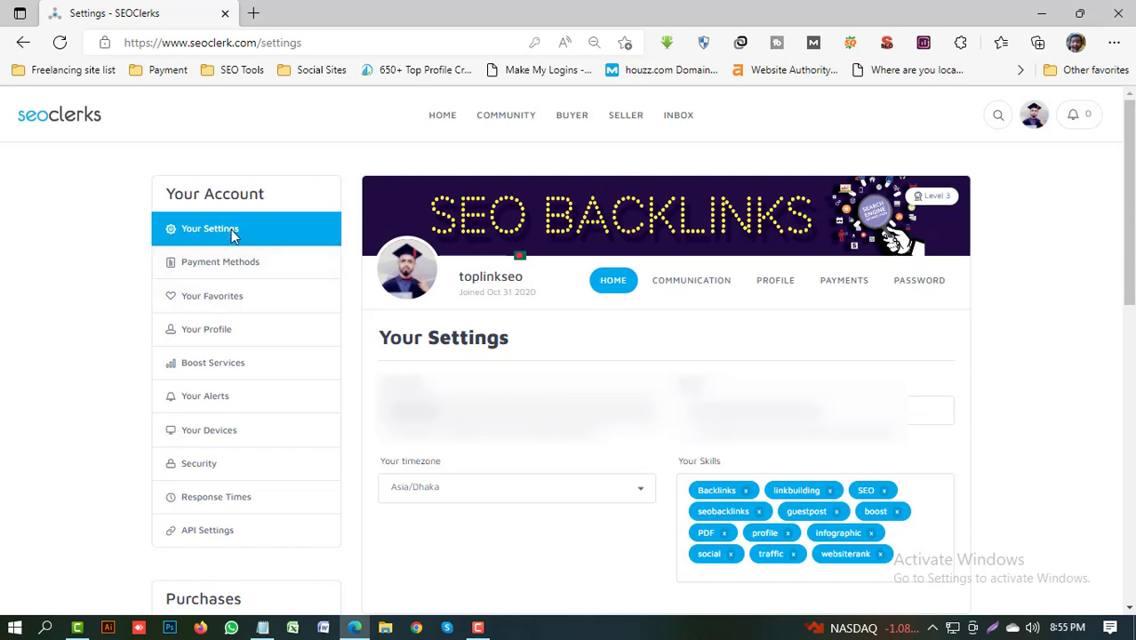
mouse_move(453, 285)
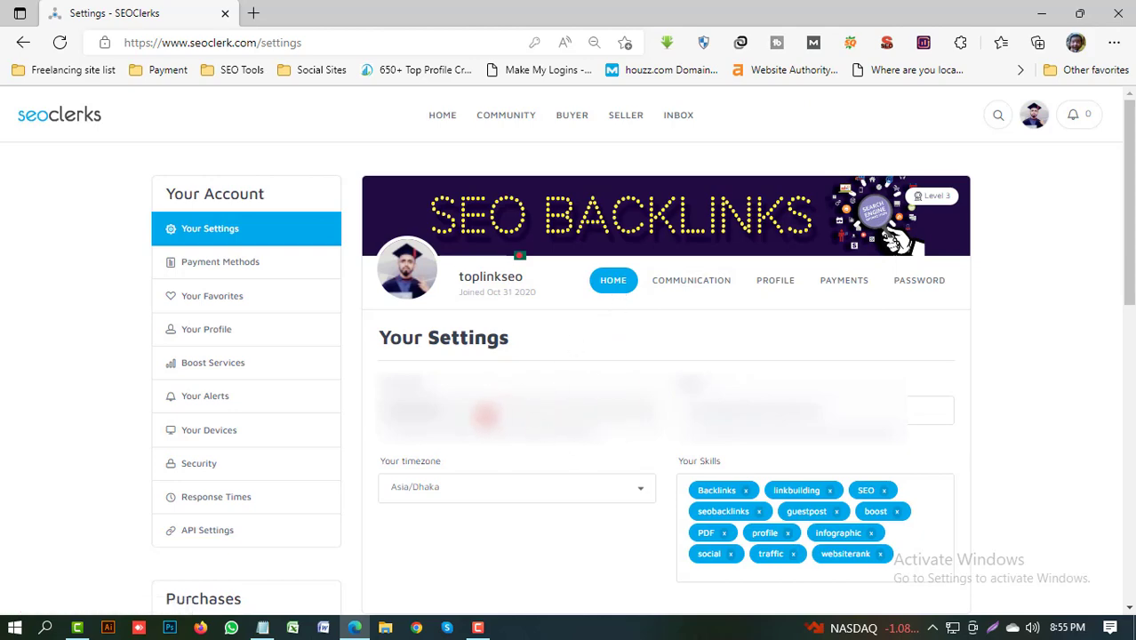
scroll(631, 502, "down", 3)
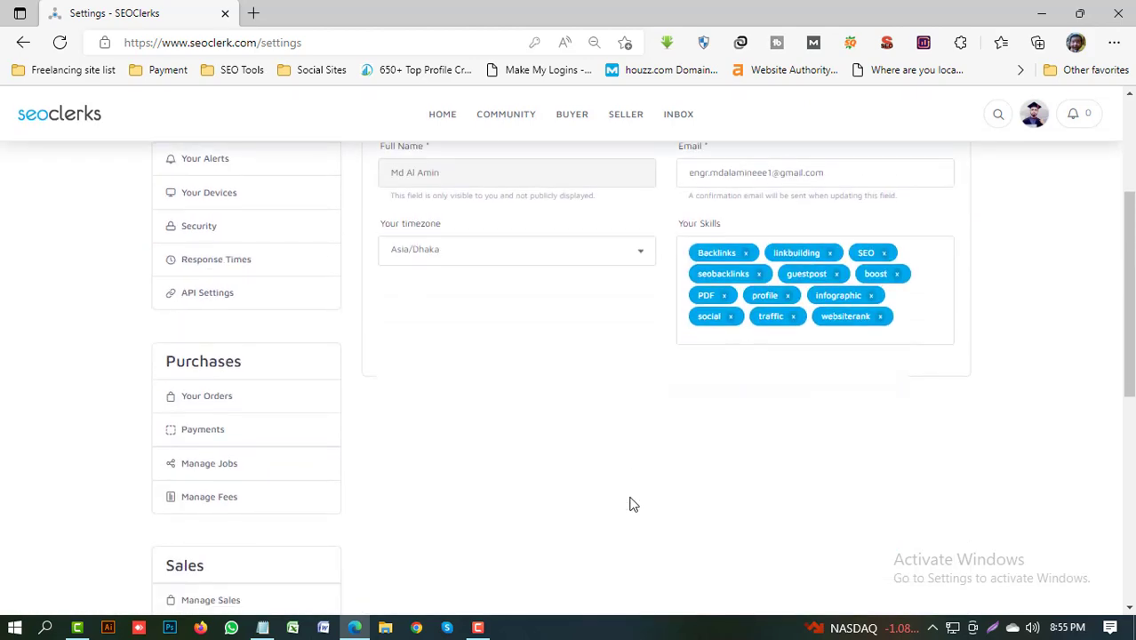
scroll(631, 502, "up", 3)
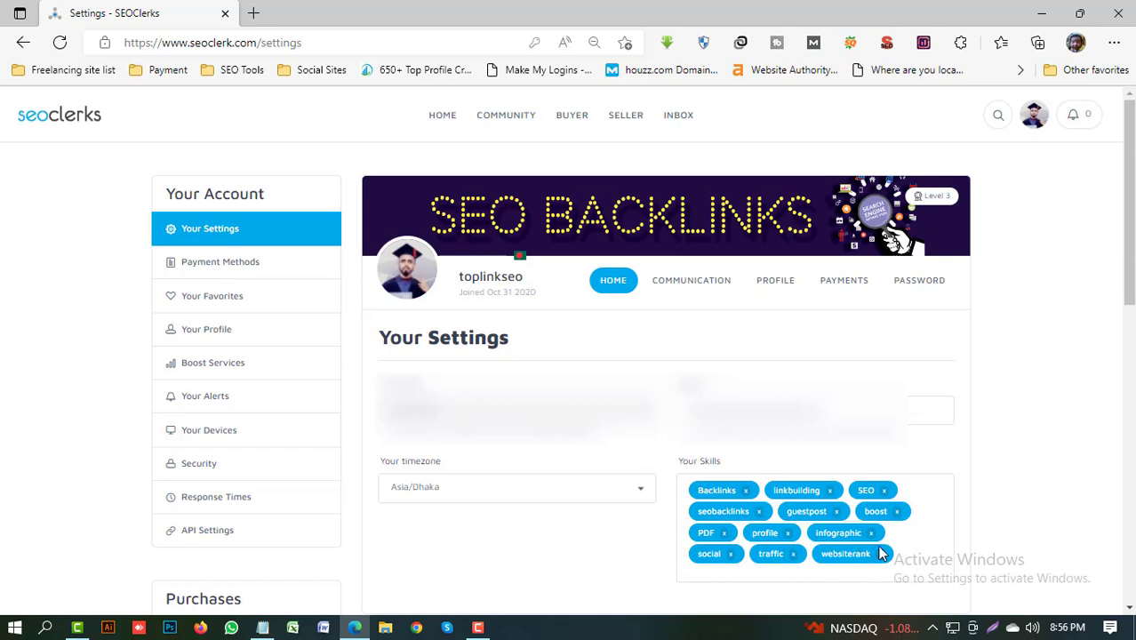
Open the Communication settings and review the notification options, office hours and seller support contact fields.
left_click(690, 286)
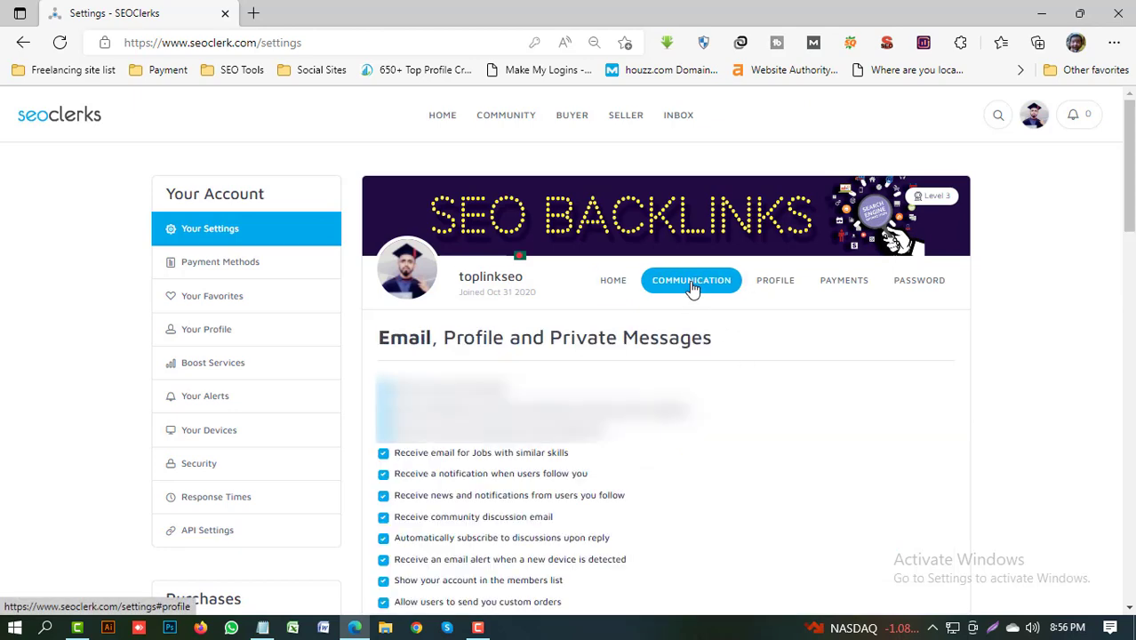
scroll(436, 457, "down", 5)
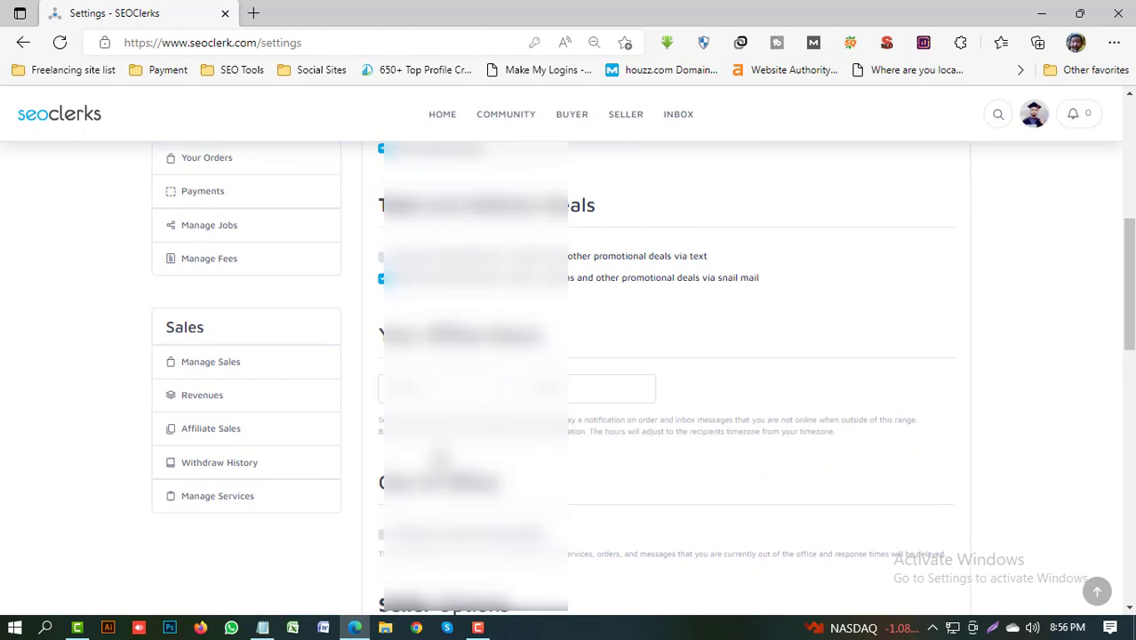
scroll(440, 458, "up", 3)
scroll(439, 458, "down", 5)
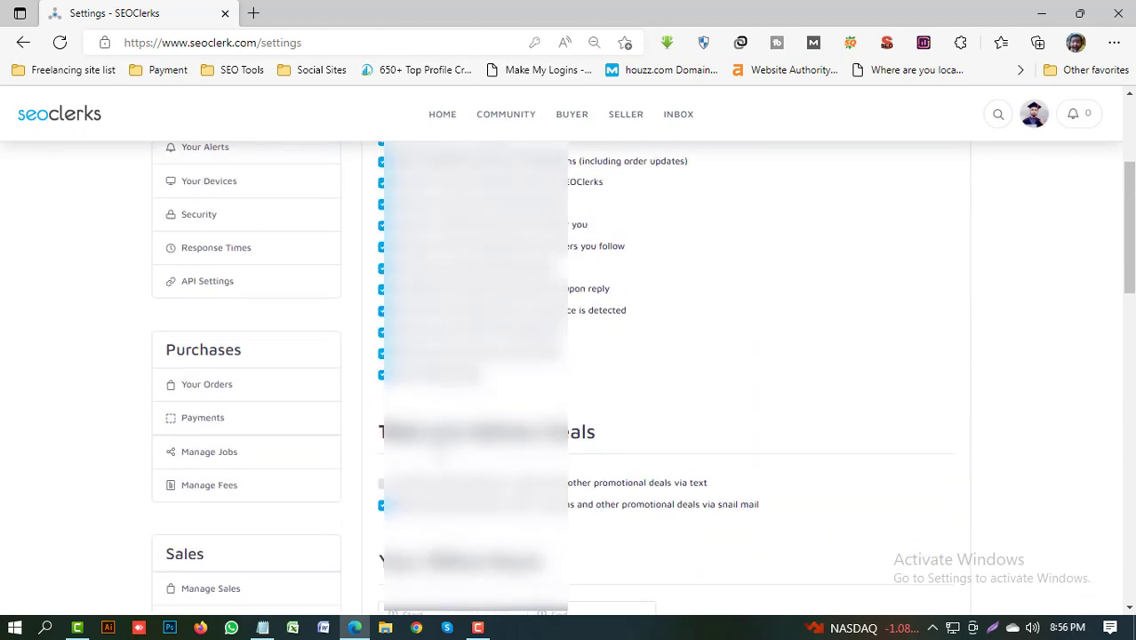
scroll(441, 462, "down", 3)
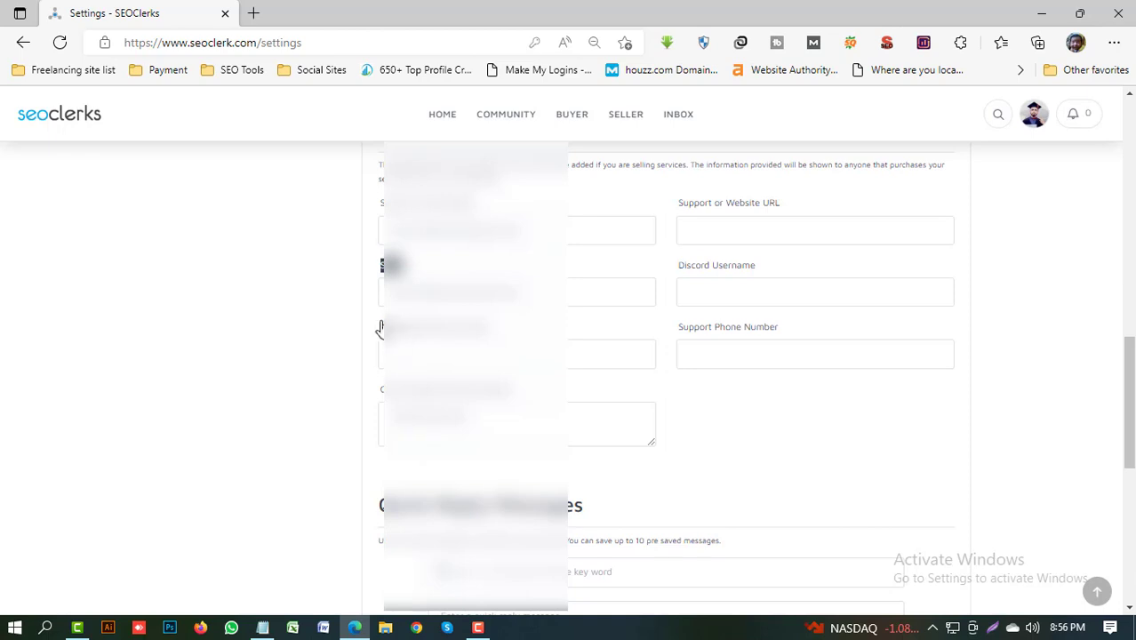
left_click_drag(379, 324, 387, 325)
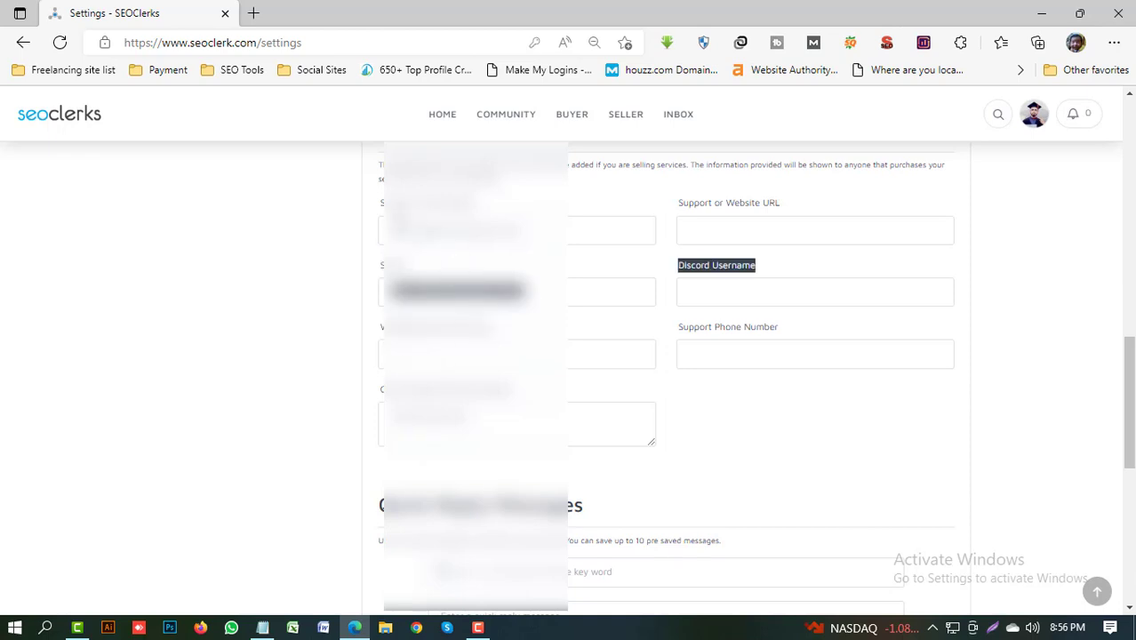
left_click_drag(378, 212, 489, 204)
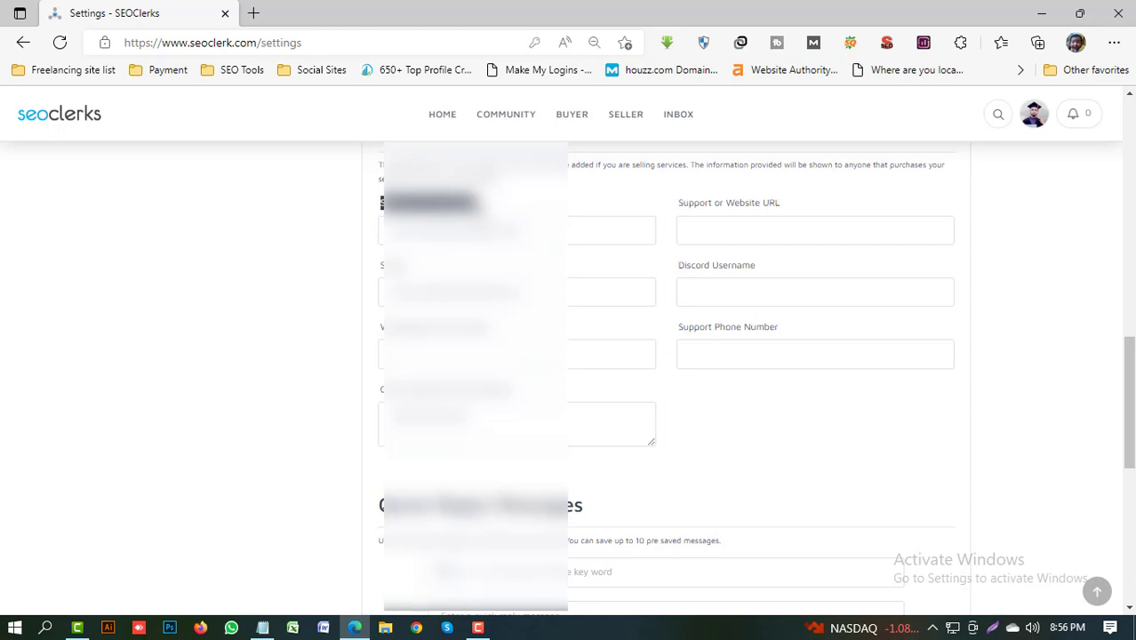
Open the seoclerk.com home page in a new browser tab and look over the seller options.
left_click(256, 19)
type("seoc")
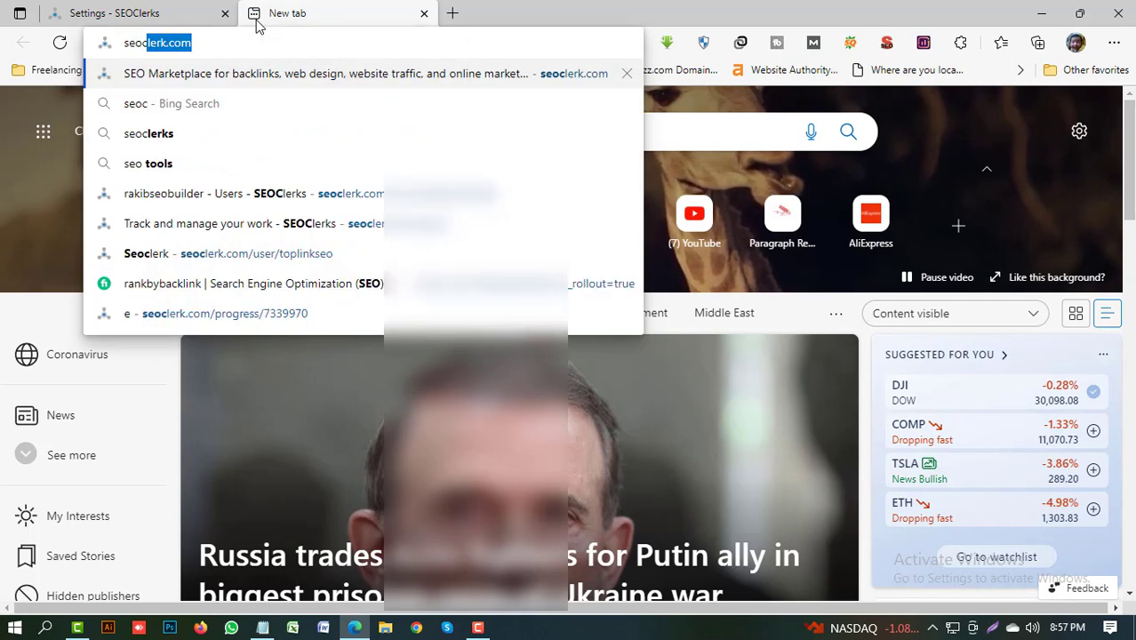
key("Return")
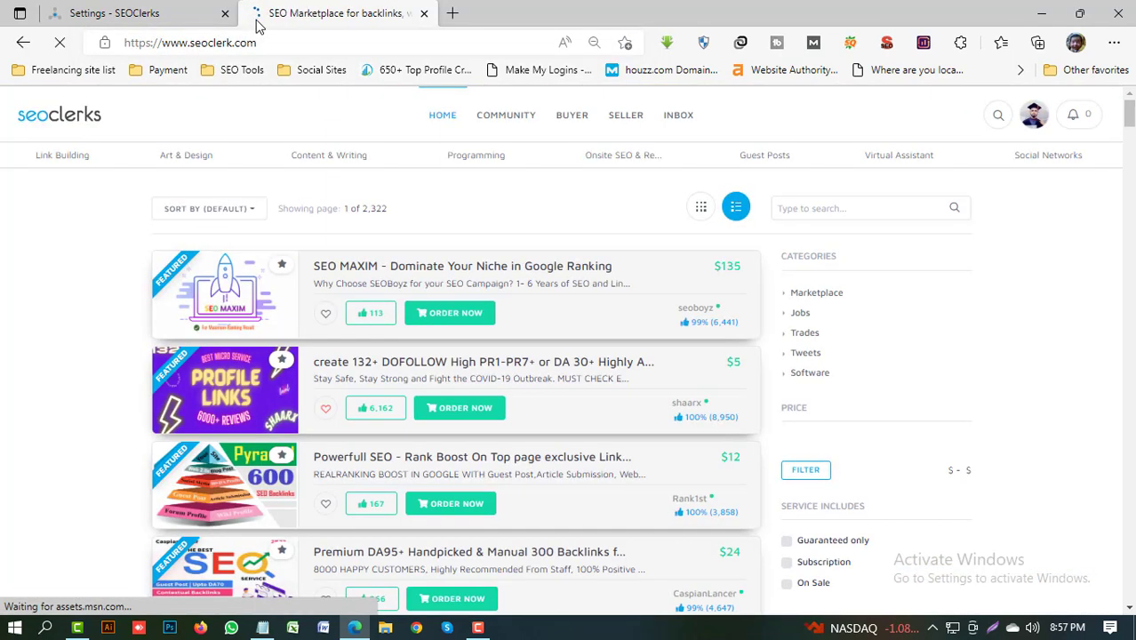
mouse_move(628, 118)
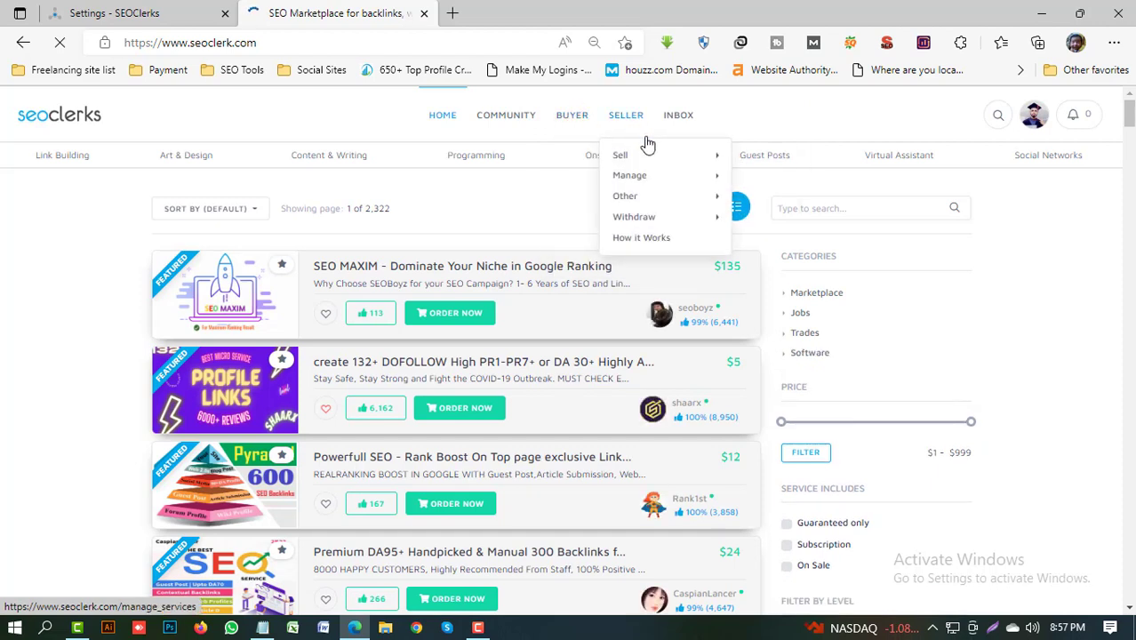
mouse_move(649, 177)
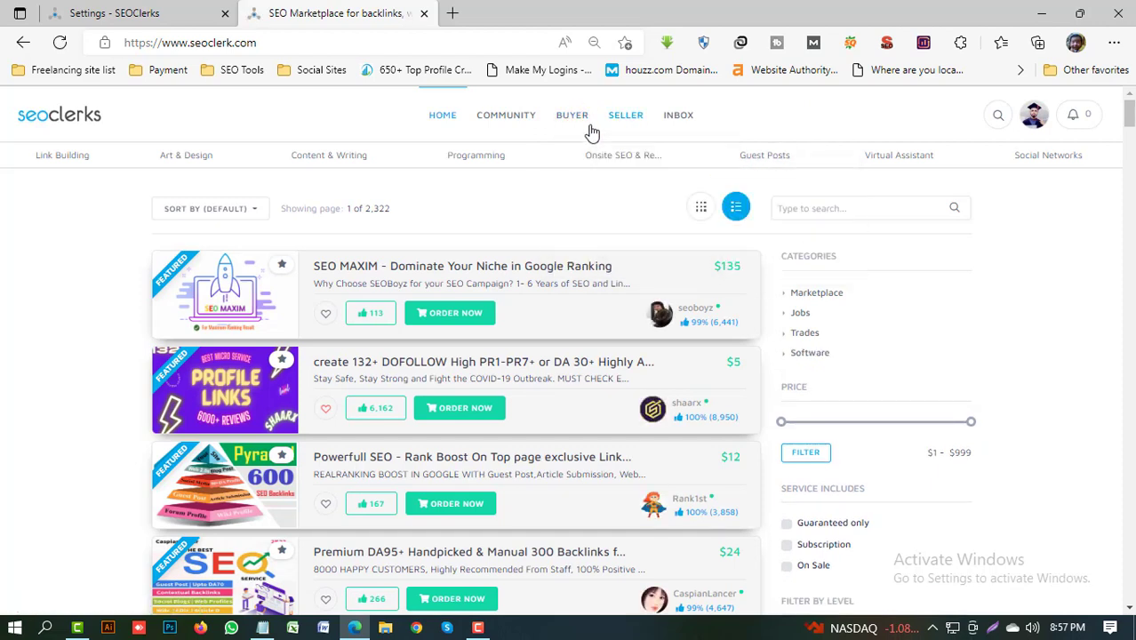
Open the buyer's orders, show all of them and open a cancelled order for "Increase Moz DA 45-50 PA 25+".
mouse_move(578, 129)
mouse_move(588, 157)
left_click(708, 158)
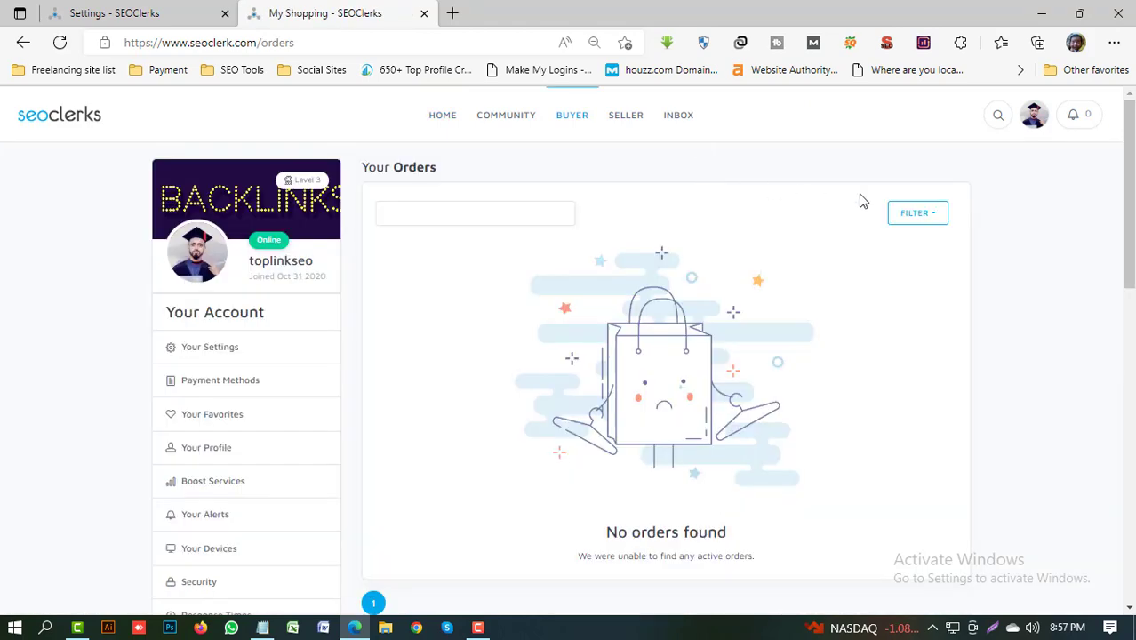
left_click(926, 218)
left_click(928, 241)
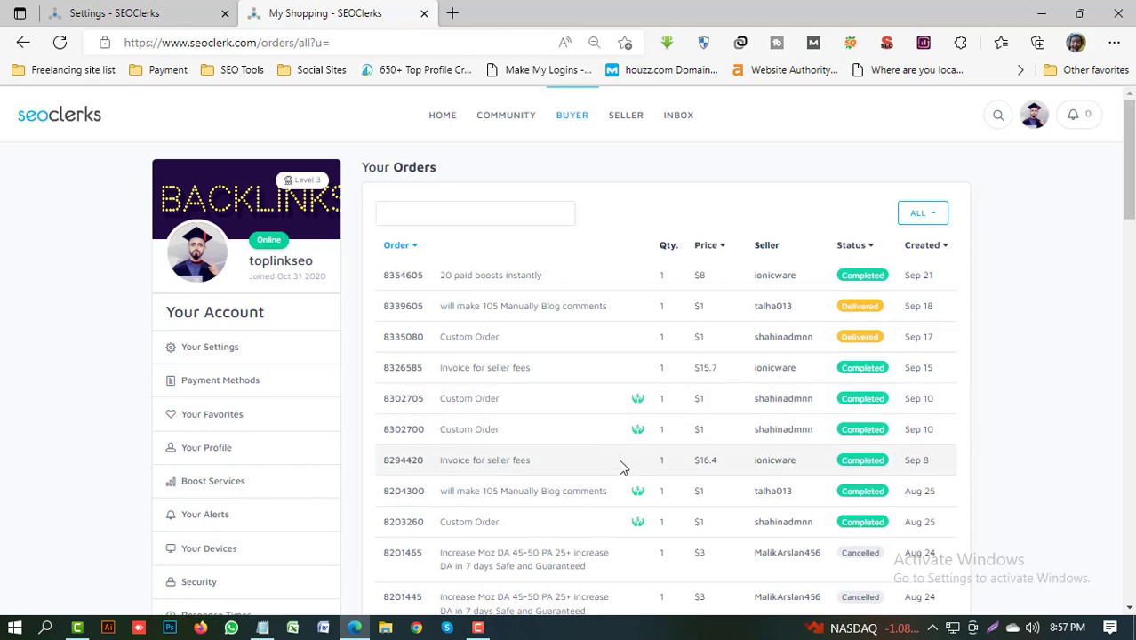
scroll(636, 457, "down", 3)
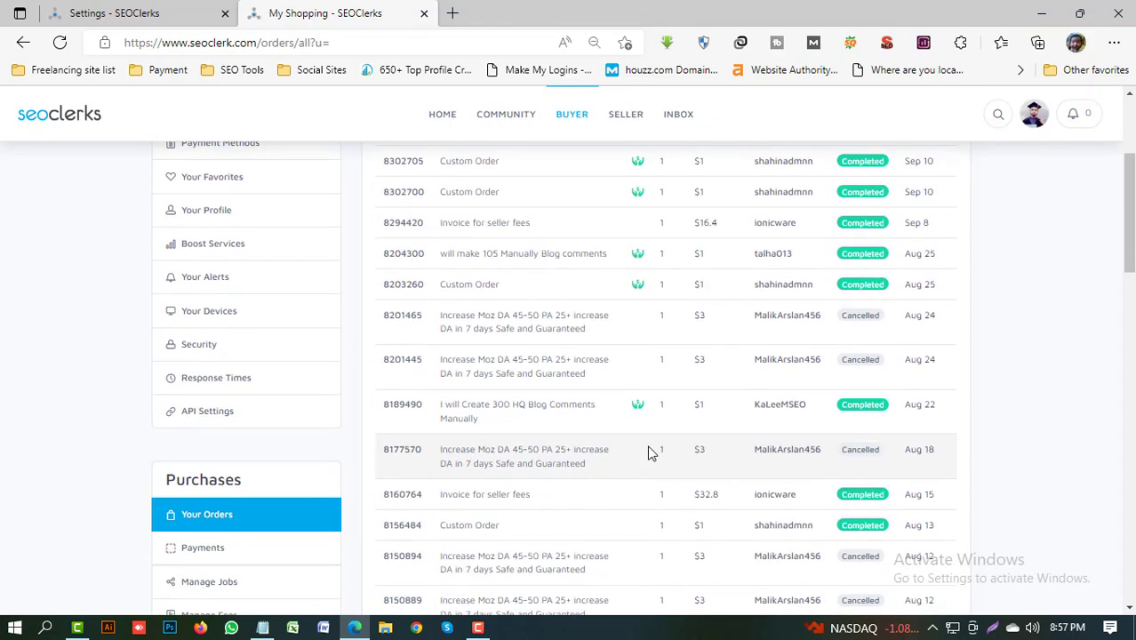
left_click(519, 325)
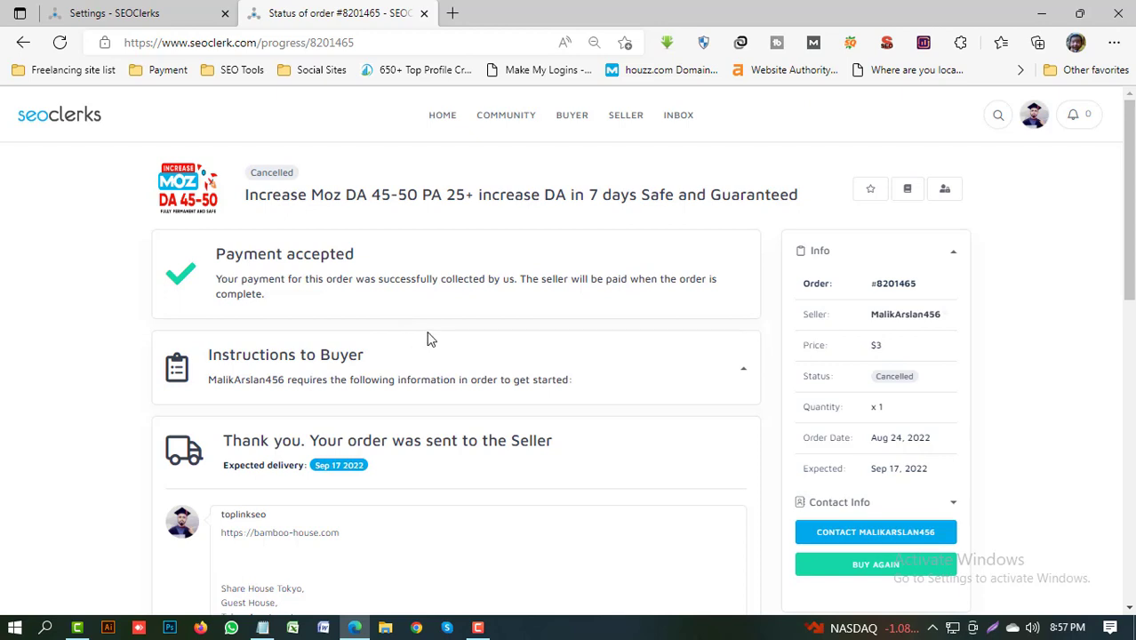
Expand the order's Contact Info and compare its support number, WhatsApp and other details with the support fields in the account settings.
left_click(101, 16)
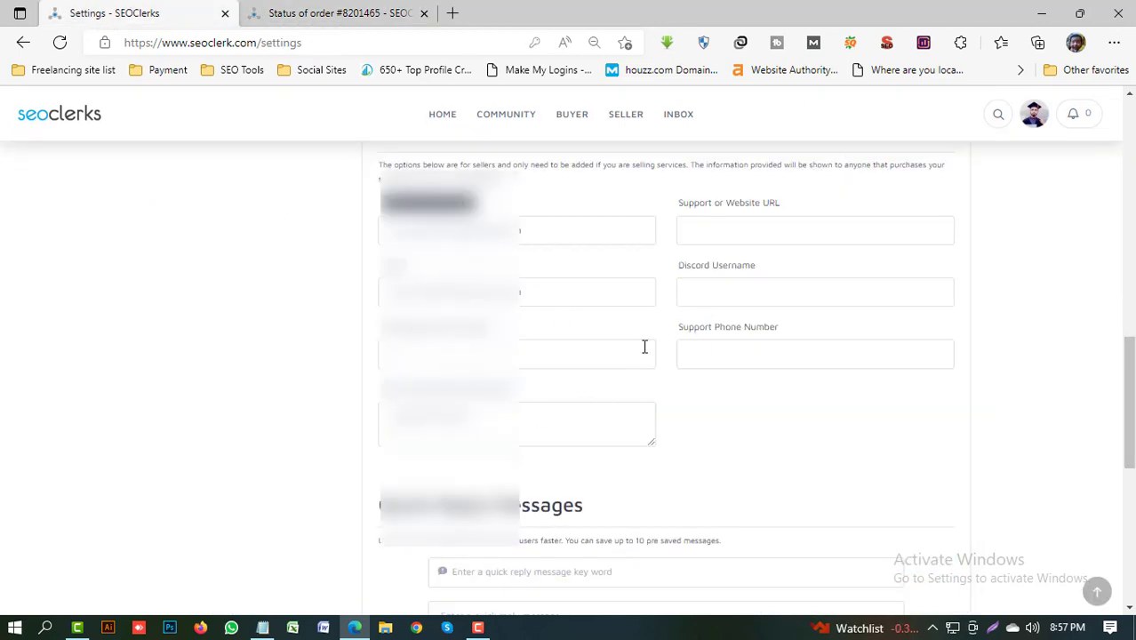
left_click(347, 13)
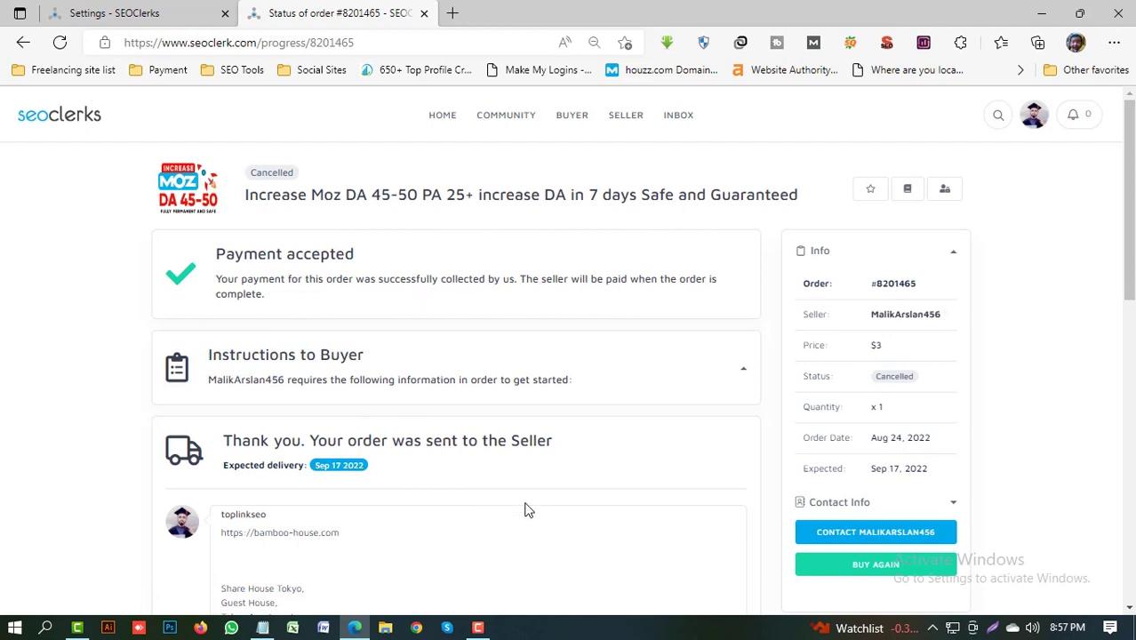
left_click(864, 504)
scroll(861, 502, "down", 2)
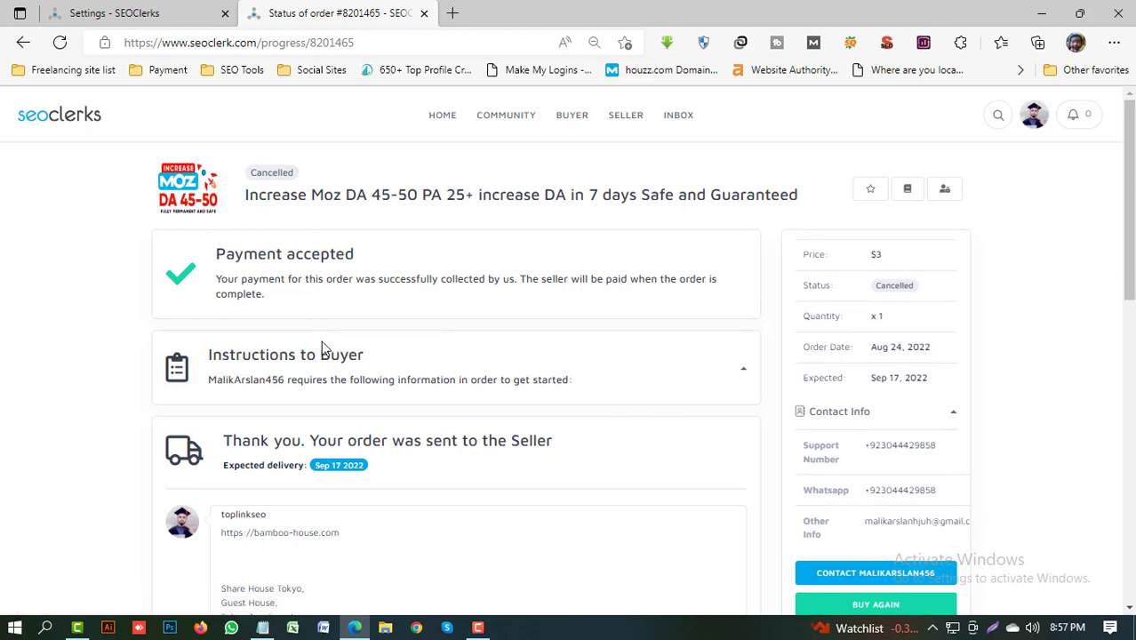
left_click_drag(865, 451, 975, 451)
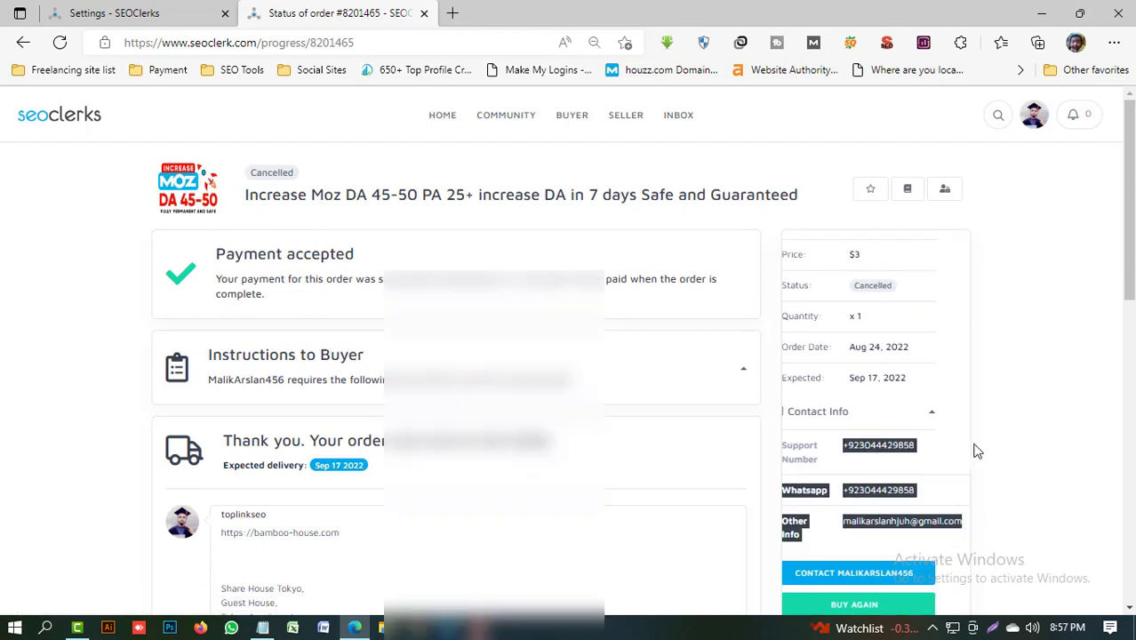
left_click(963, 454)
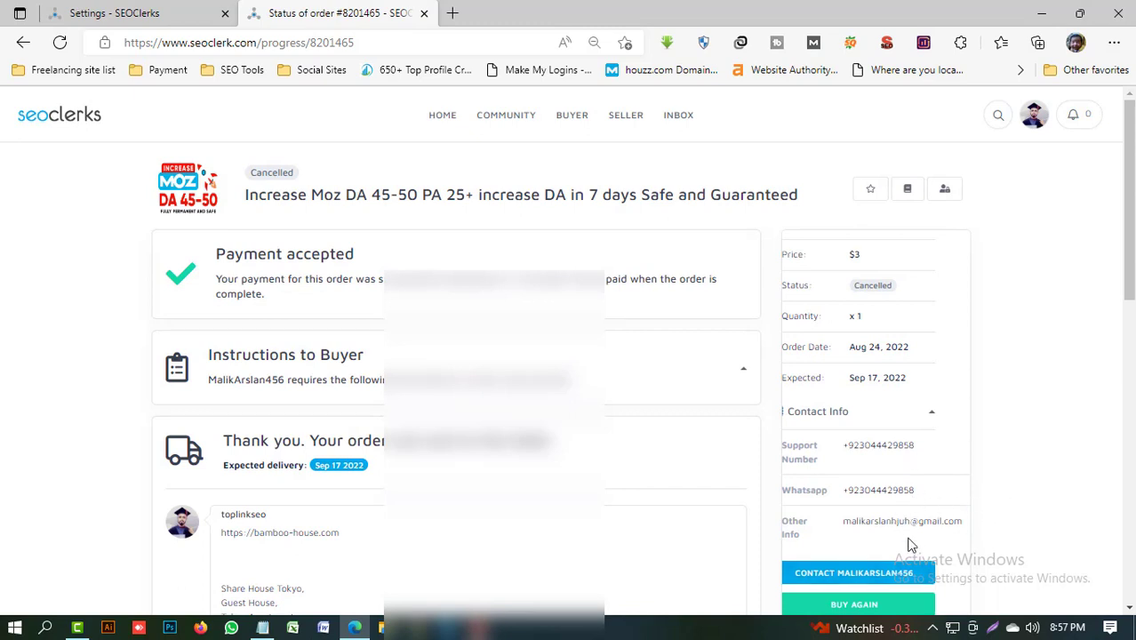
left_click(78, 9)
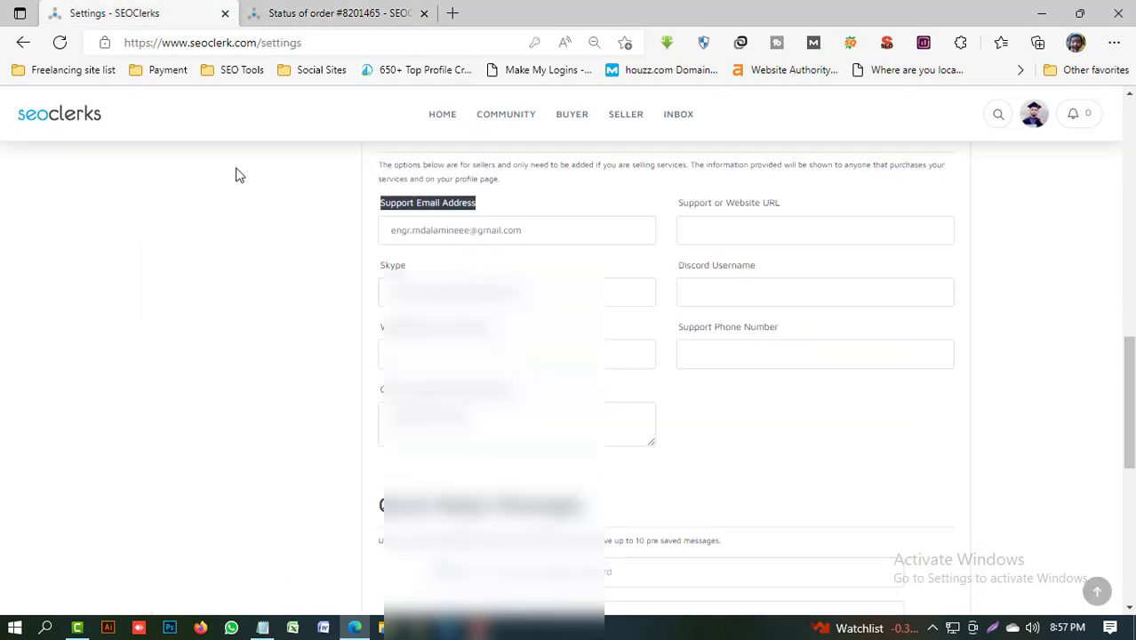
left_click(278, 12)
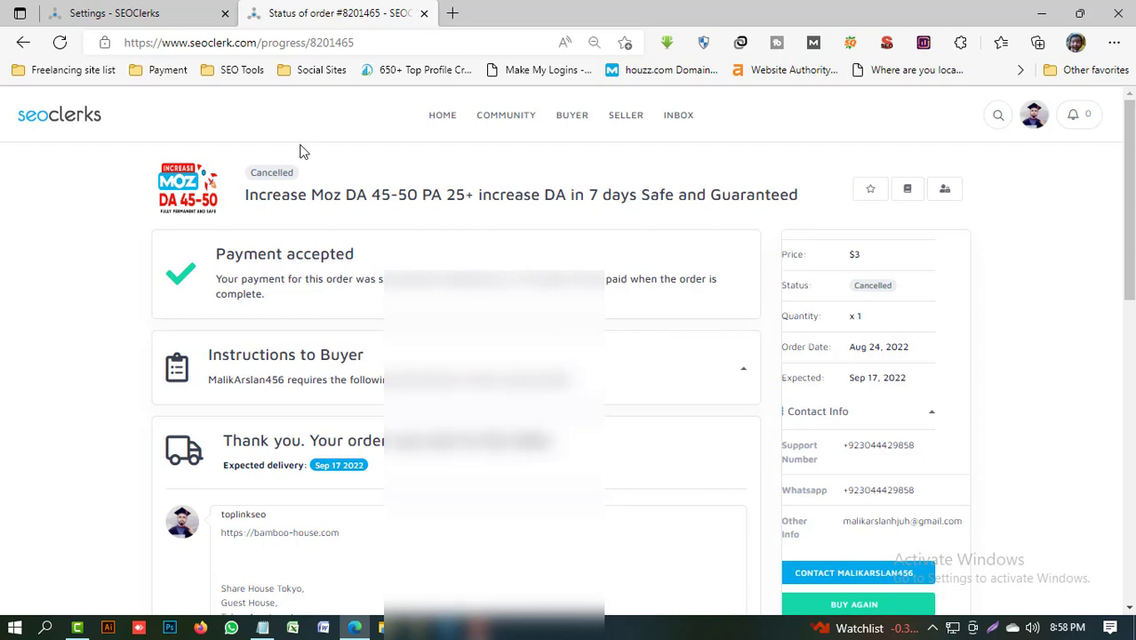
Review the Communication settings from Out of Office to Quick Reply Messages, and open the Profile settings to view the additional info fields.
left_click(160, 13)
scroll(622, 487, "up", 2)
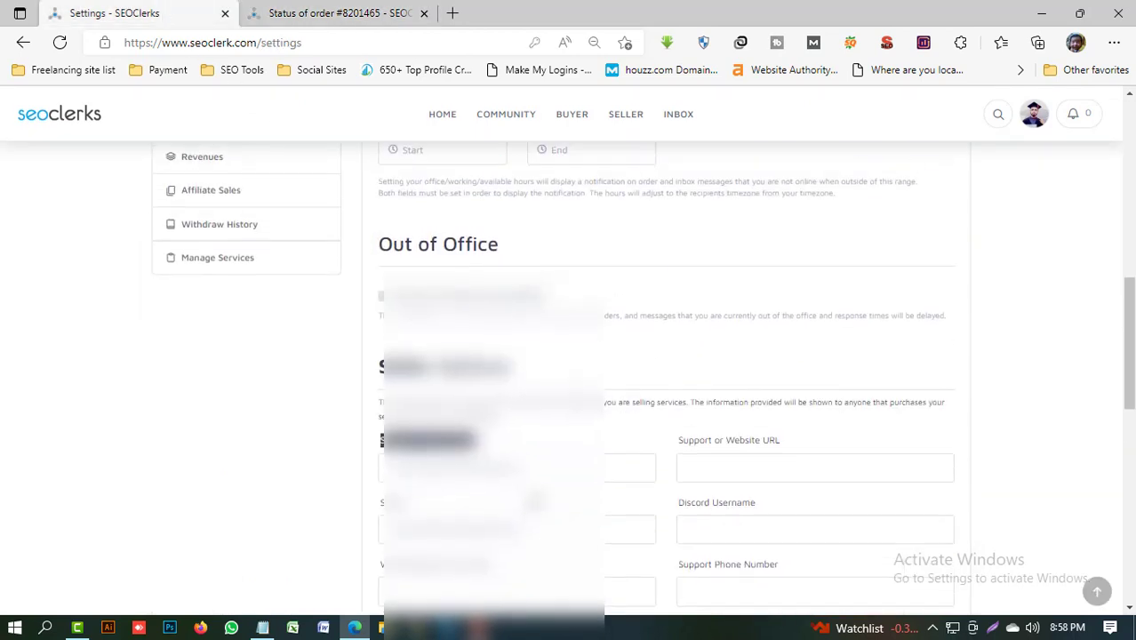
scroll(622, 487, "down", 2)
scroll(527, 514, "down", 3)
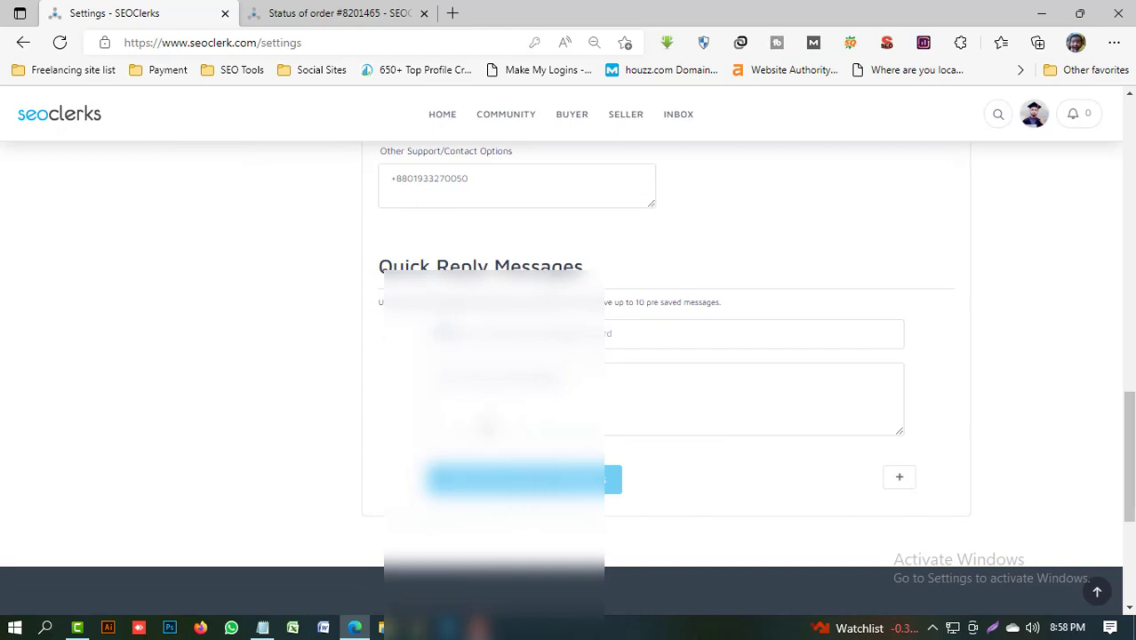
scroll(667, 413, "up", 8)
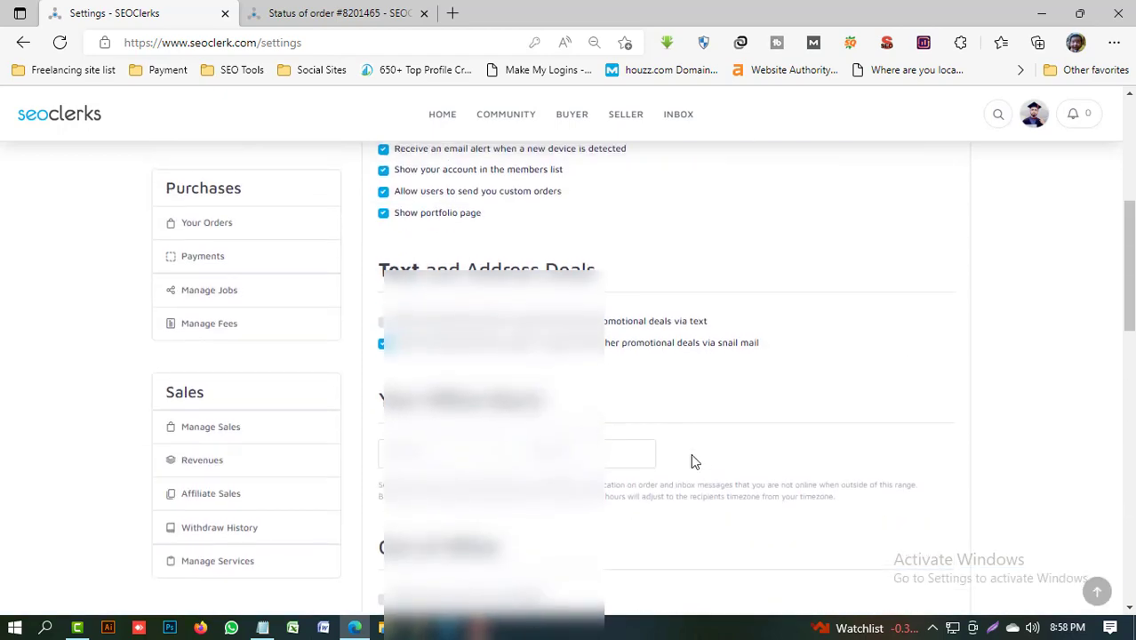
scroll(674, 456, "up", 5)
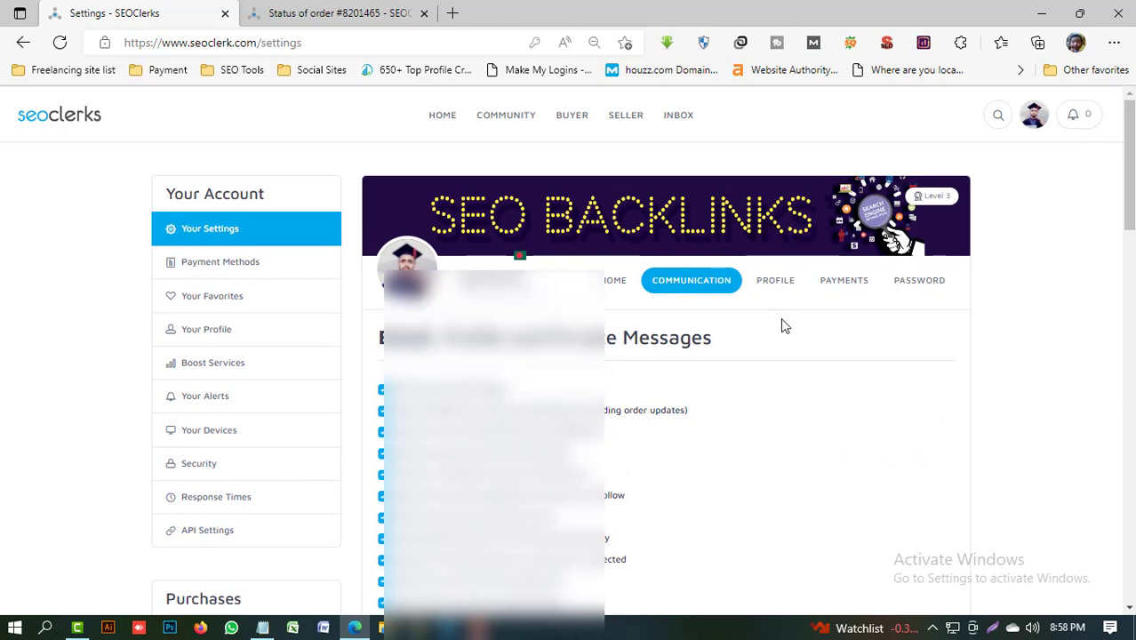
left_click(771, 283)
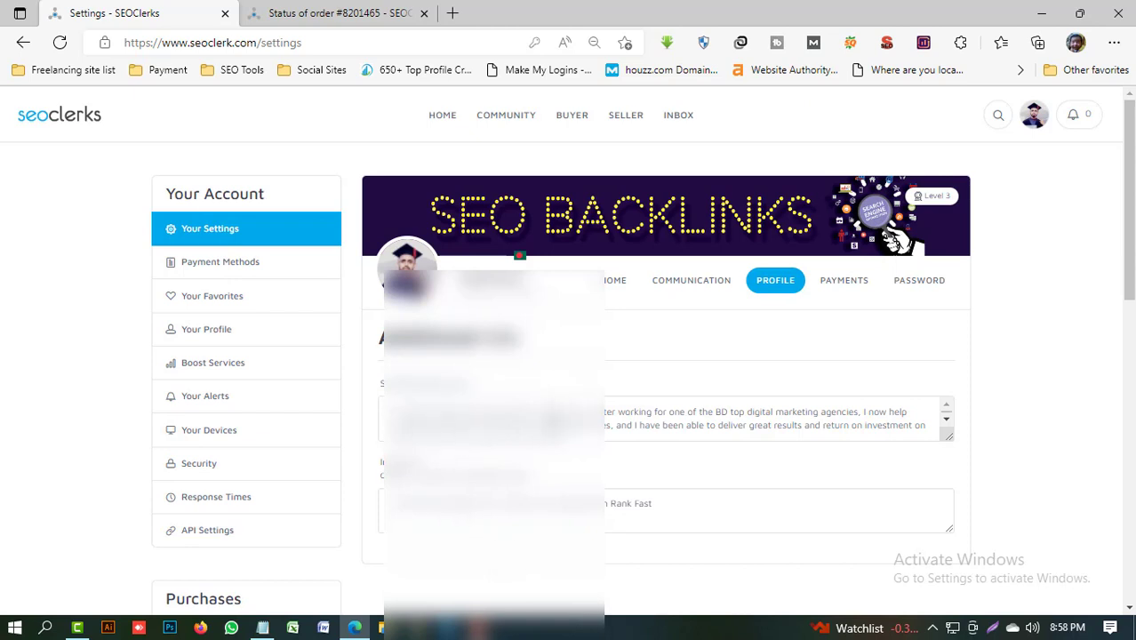
Open the Payments settings, go to the page for adding payment methods and dismiss its security prompt to view the list.
left_click(853, 286)
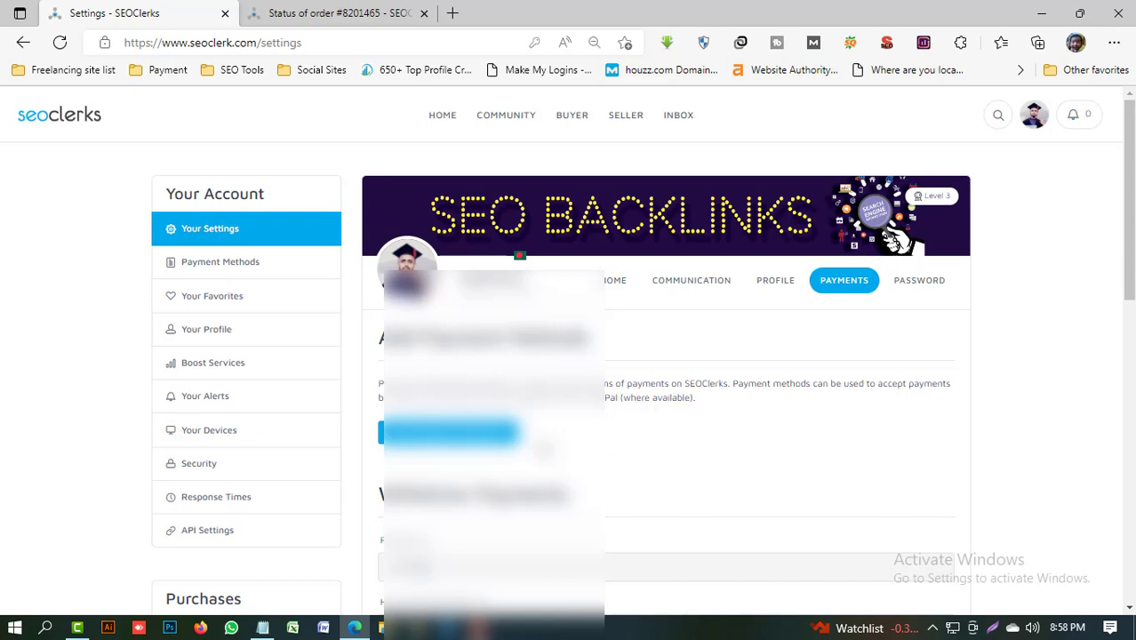
left_click(485, 444)
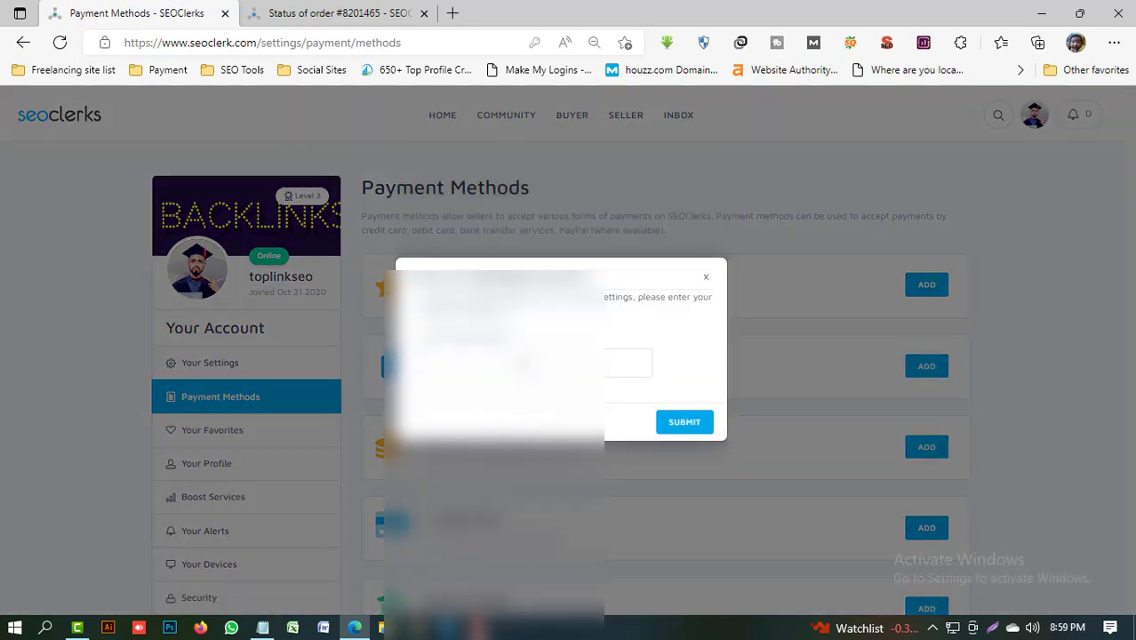
left_click(706, 278)
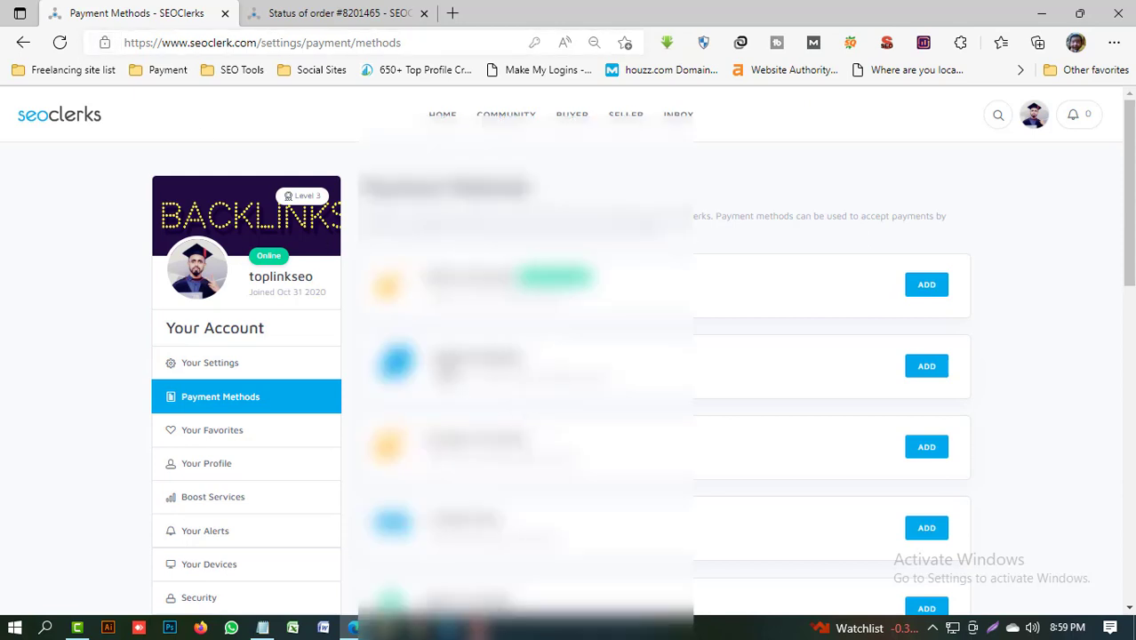
Return to the Payments settings and examine the payment method section and the withdrawal account fields.
left_click(19, 46)
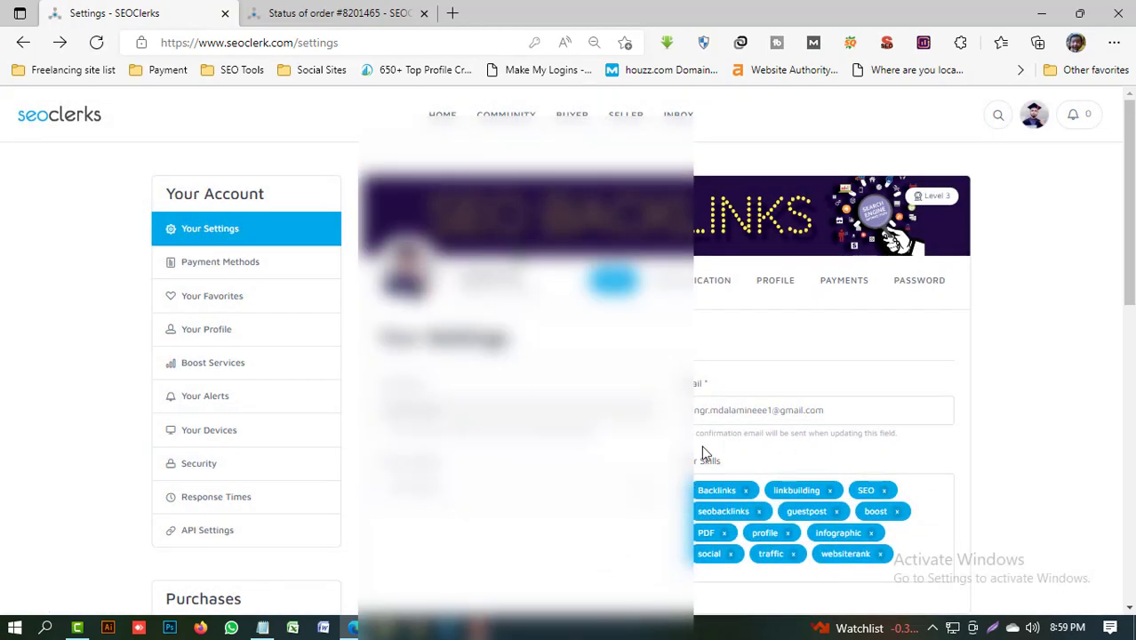
left_click(829, 303)
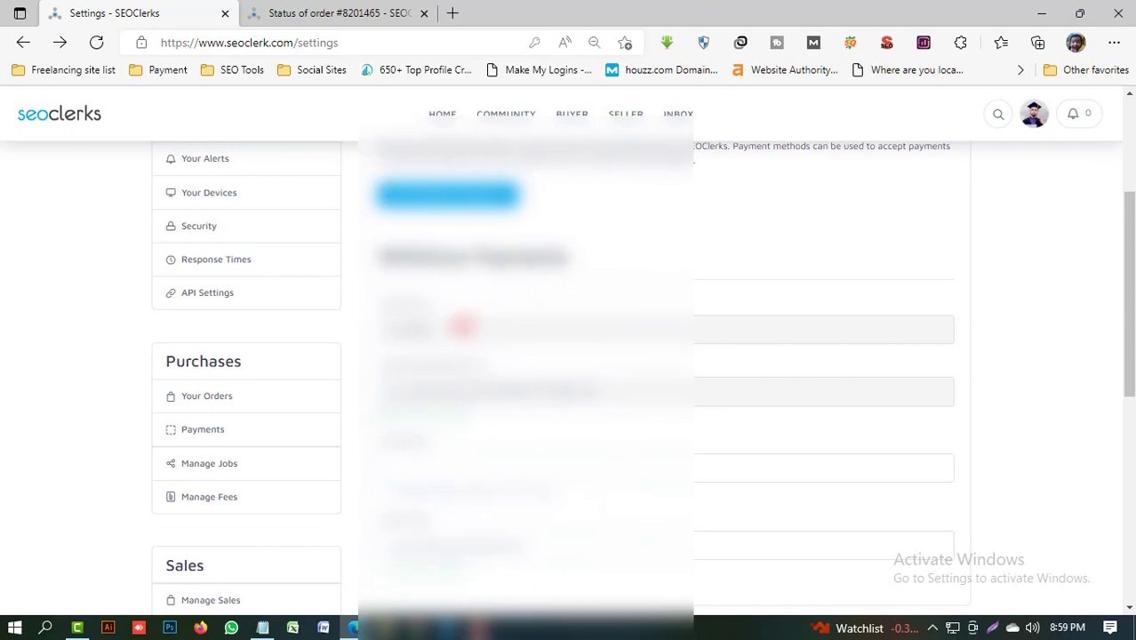
scroll(482, 400, "down", 3)
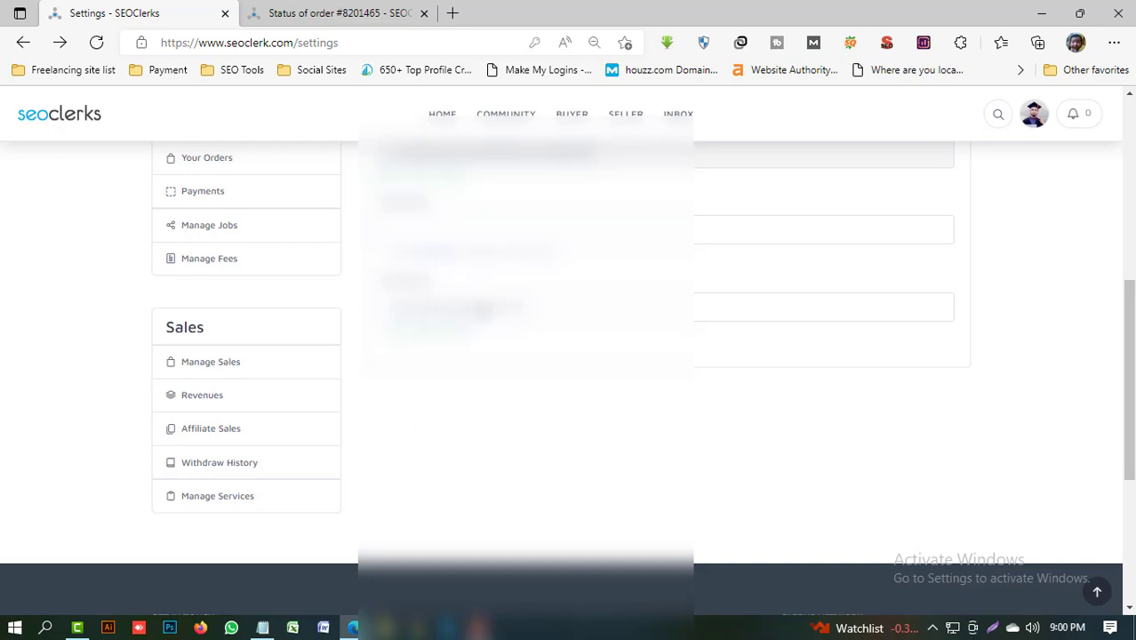
left_click(503, 317)
key("Escape")
scroll(523, 414, "up", 6)
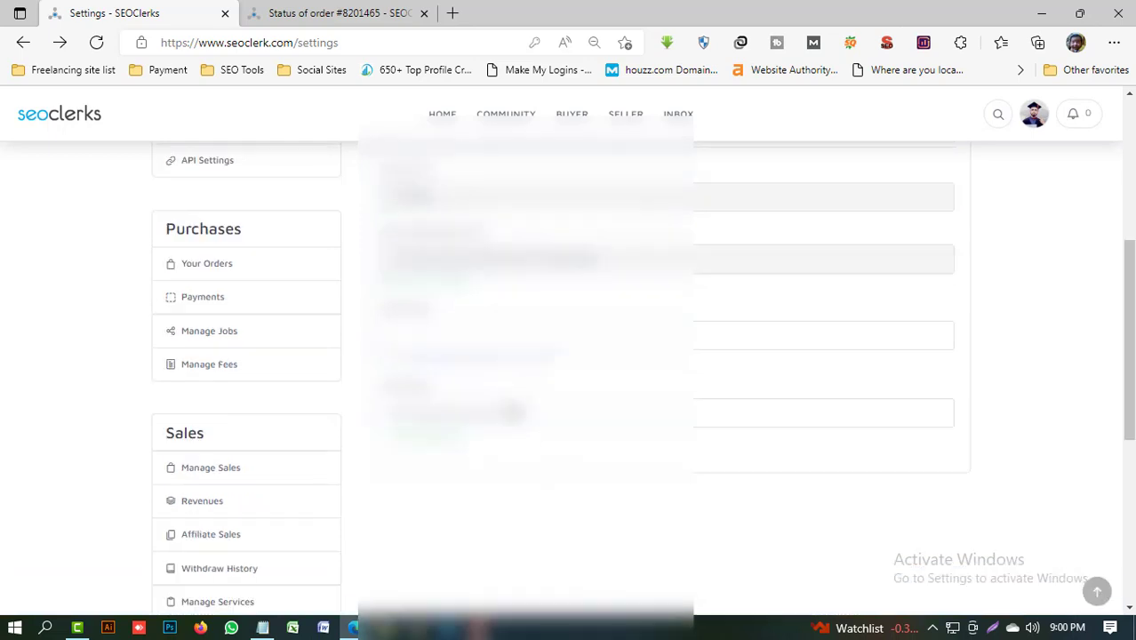
scroll(523, 413, "down", 5)
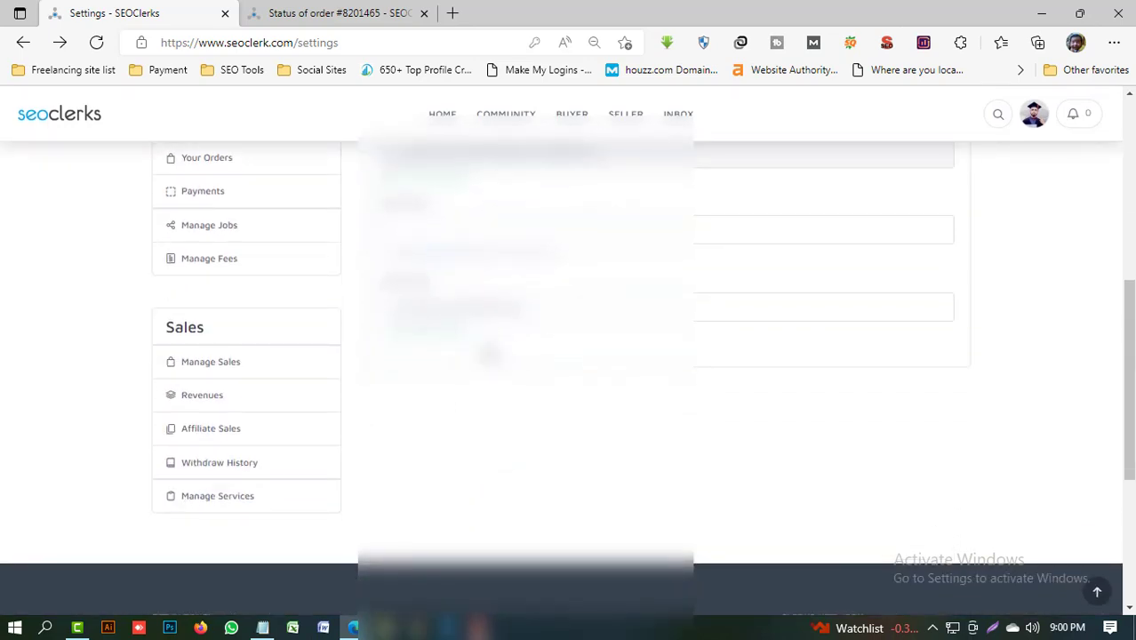
scroll(497, 333, "up", 2)
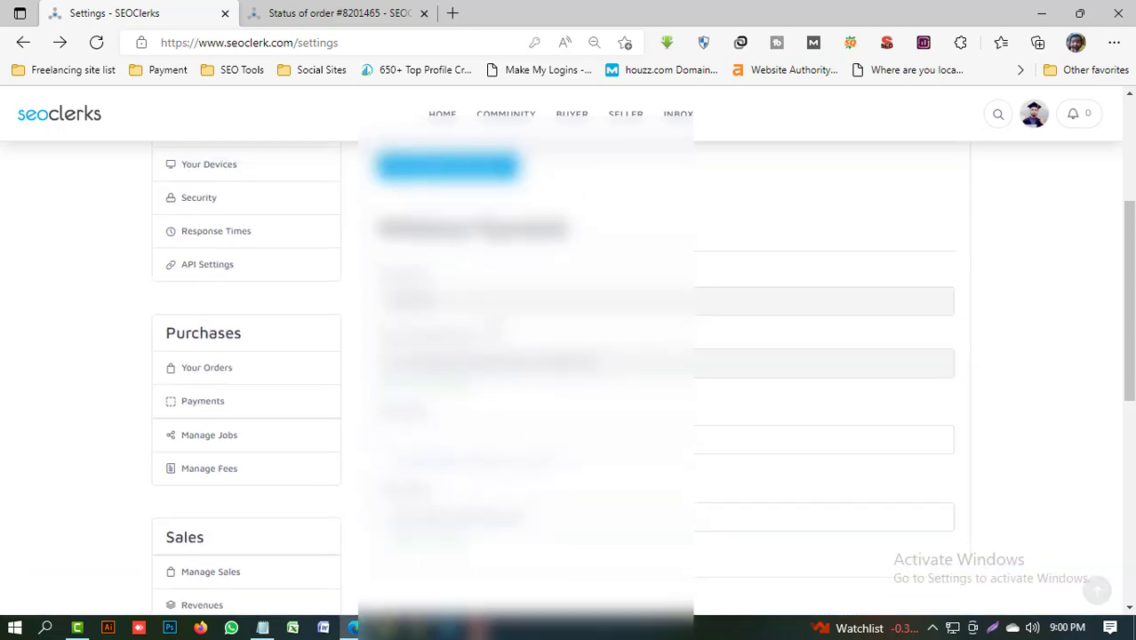
scroll(498, 334, "up", 3)
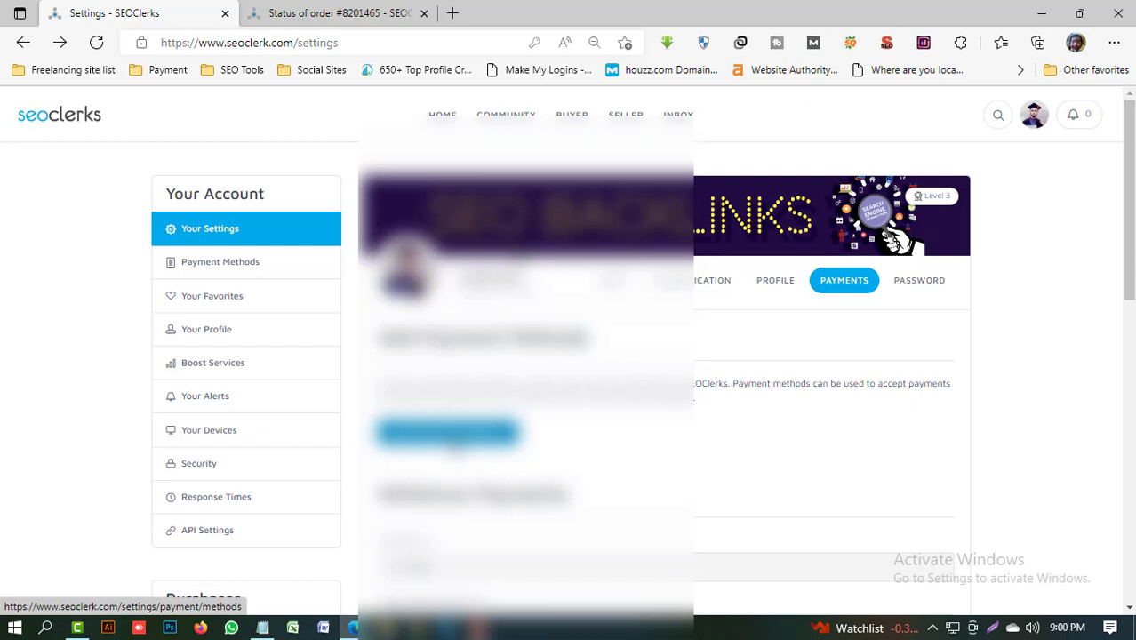
scroll(1031, 170, "down", 3)
scroll(1032, 170, "up", 3)
mouse_move(1035, 120)
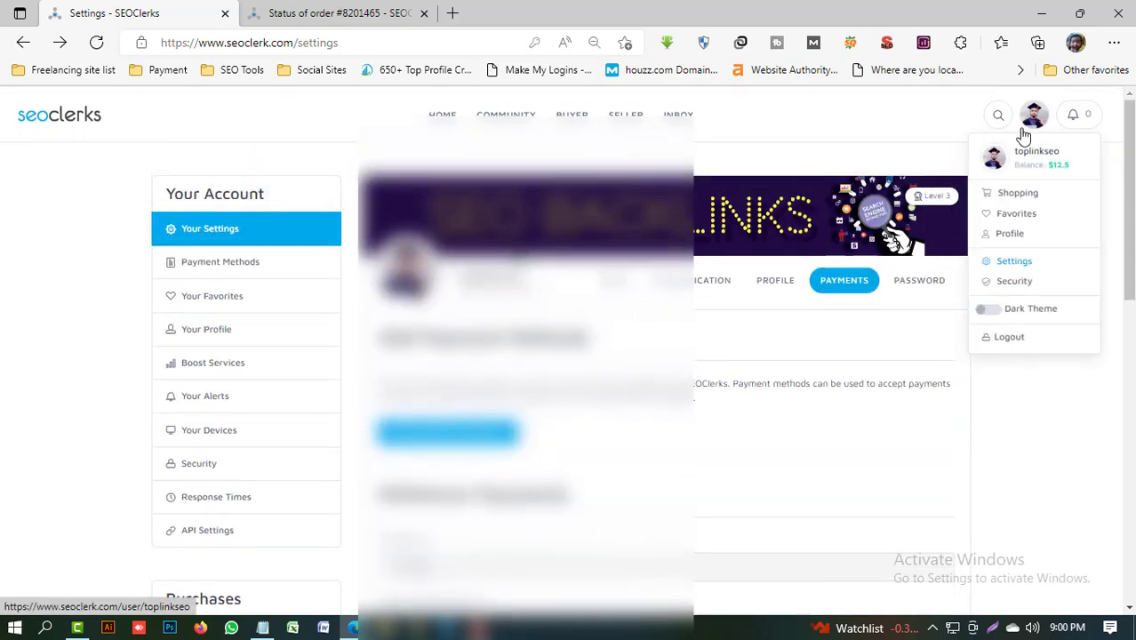
scroll(1023, 136, "down", 10)
scroll(1023, 136, "up", 3)
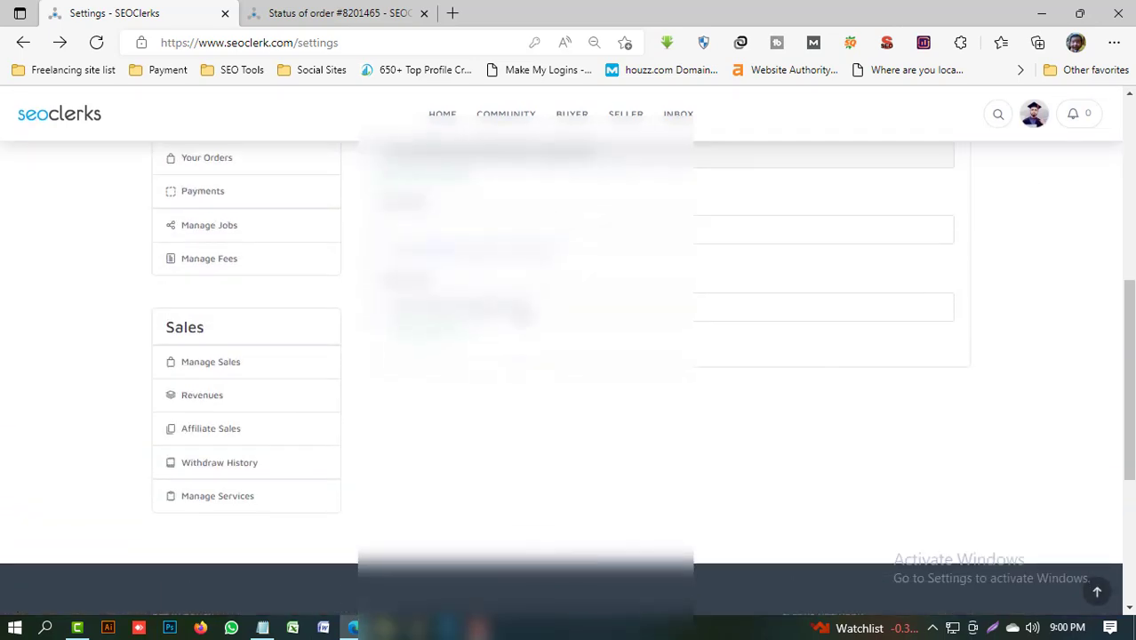
scroll(927, 309, "up", 5)
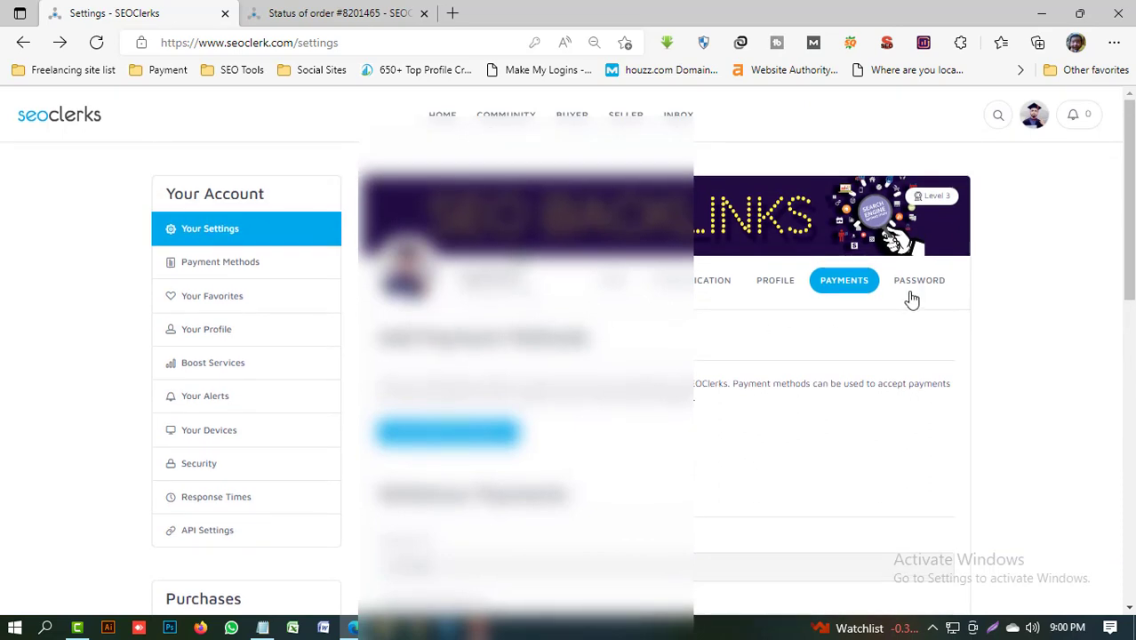
Open the Password settings and review the fields for changing the main and secondary passwords.
left_click(918, 293)
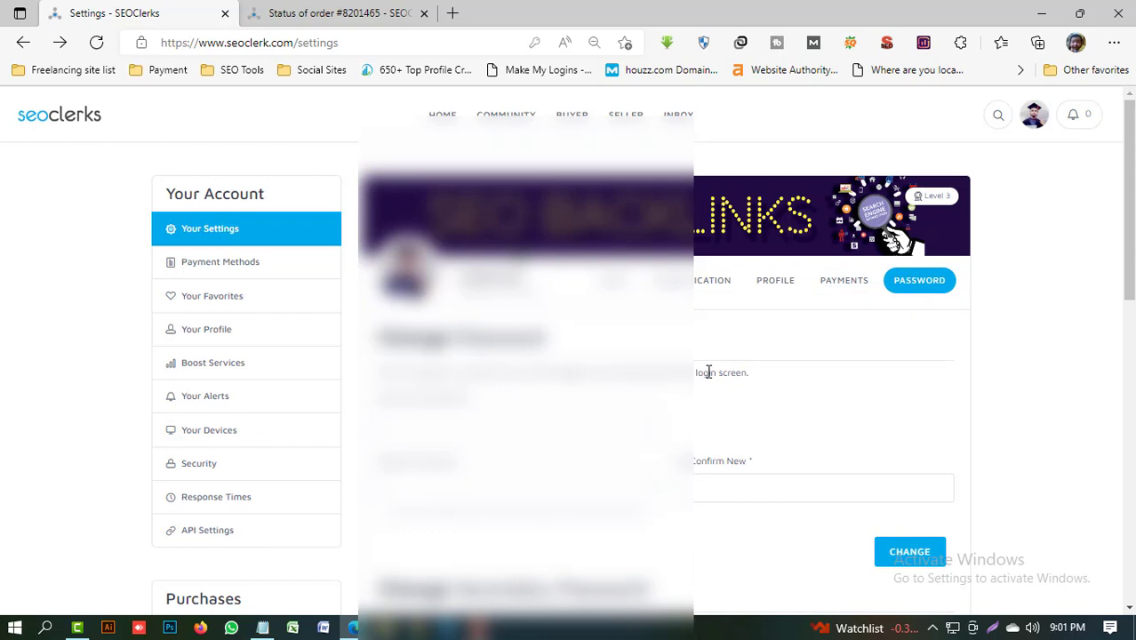
scroll(697, 389, "down", 3)
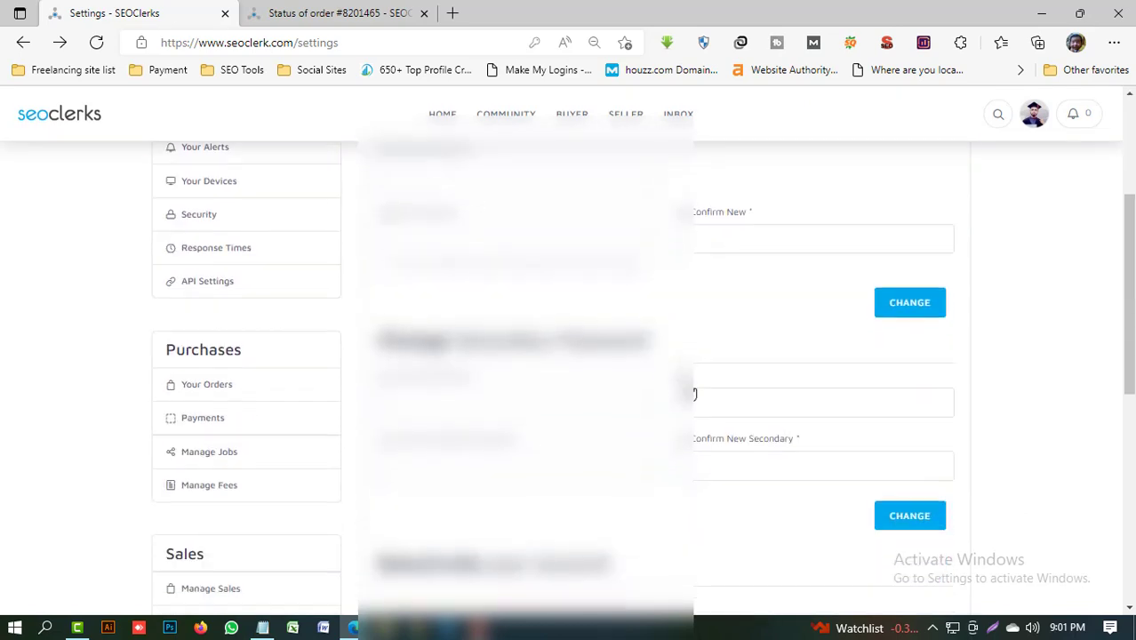
scroll(696, 391, "down", 3)
scroll(586, 346, "up", 3)
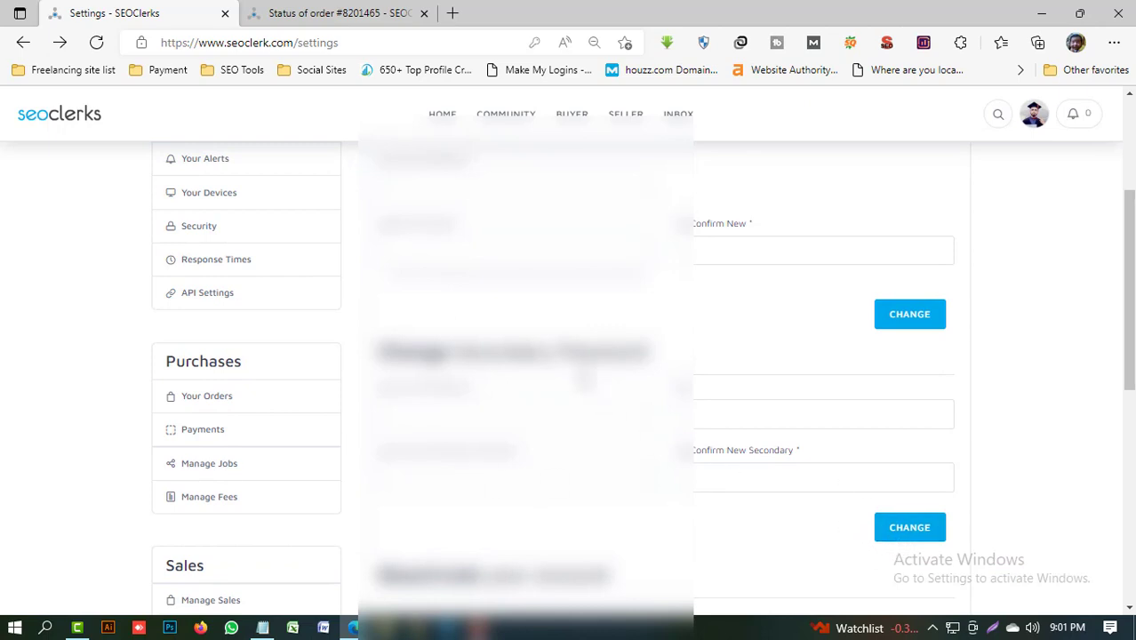
scroll(254, 342, "up", 3)
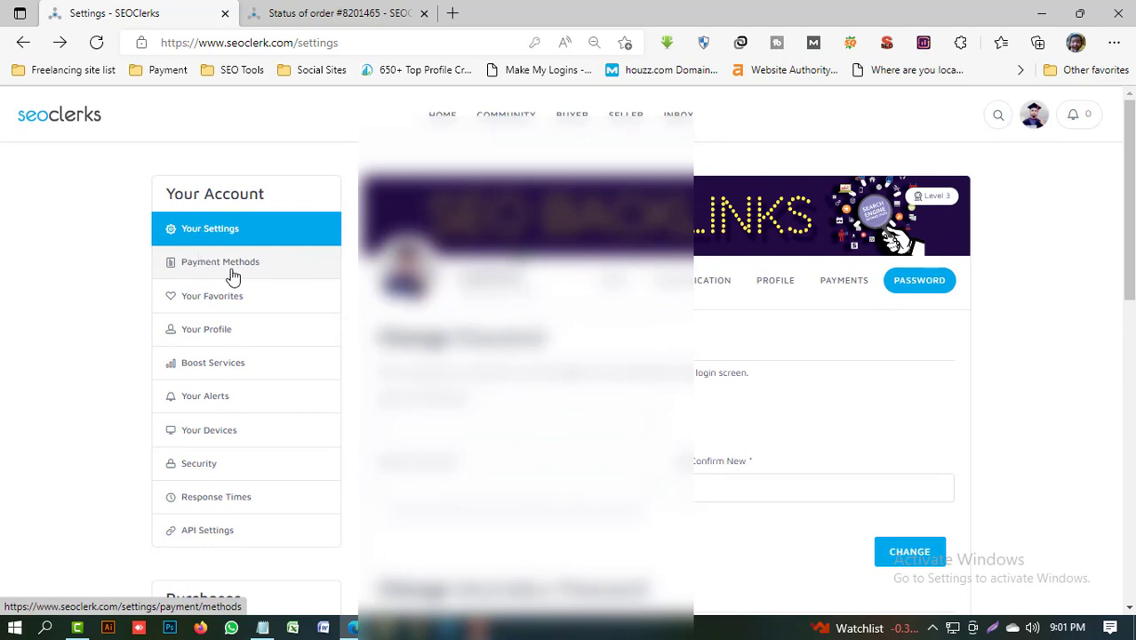
Open the account's Payment Methods page and dismiss the security prompt that covers the list.
left_click(221, 270)
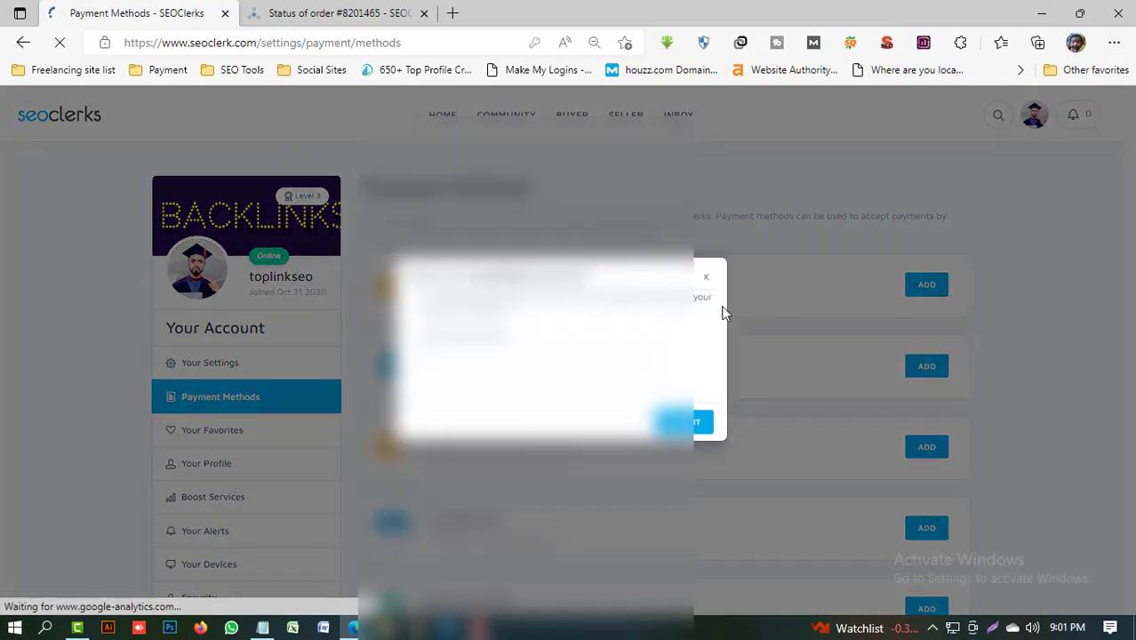
left_click(706, 285)
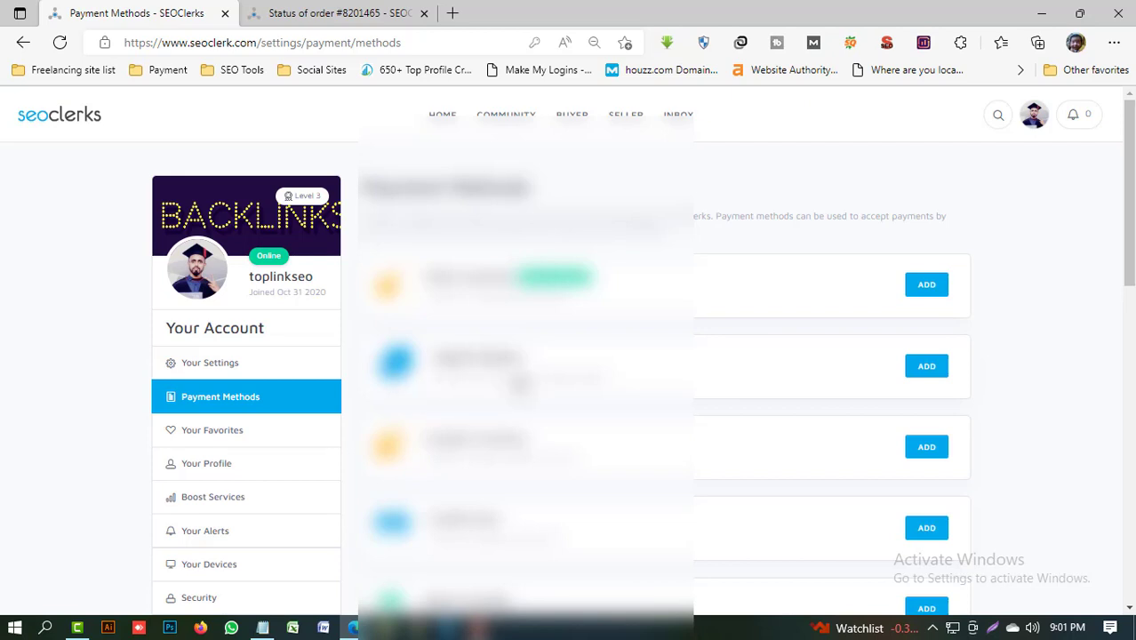
Open the account's Favorites page and look through the saved services in the list.
left_click(221, 440)
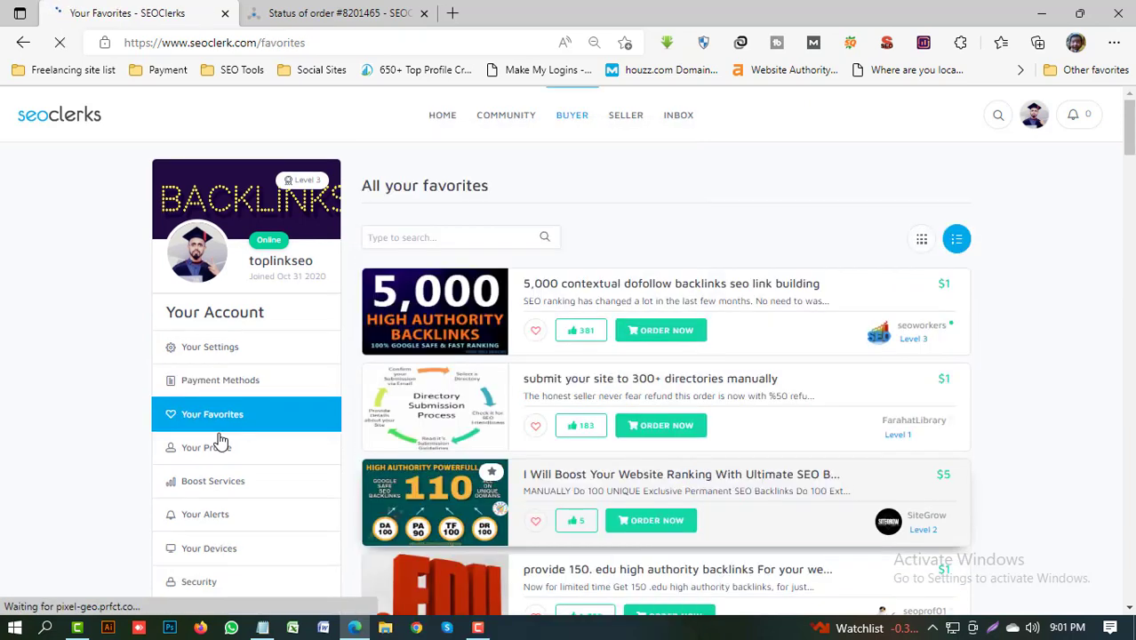
mouse_move(436, 124)
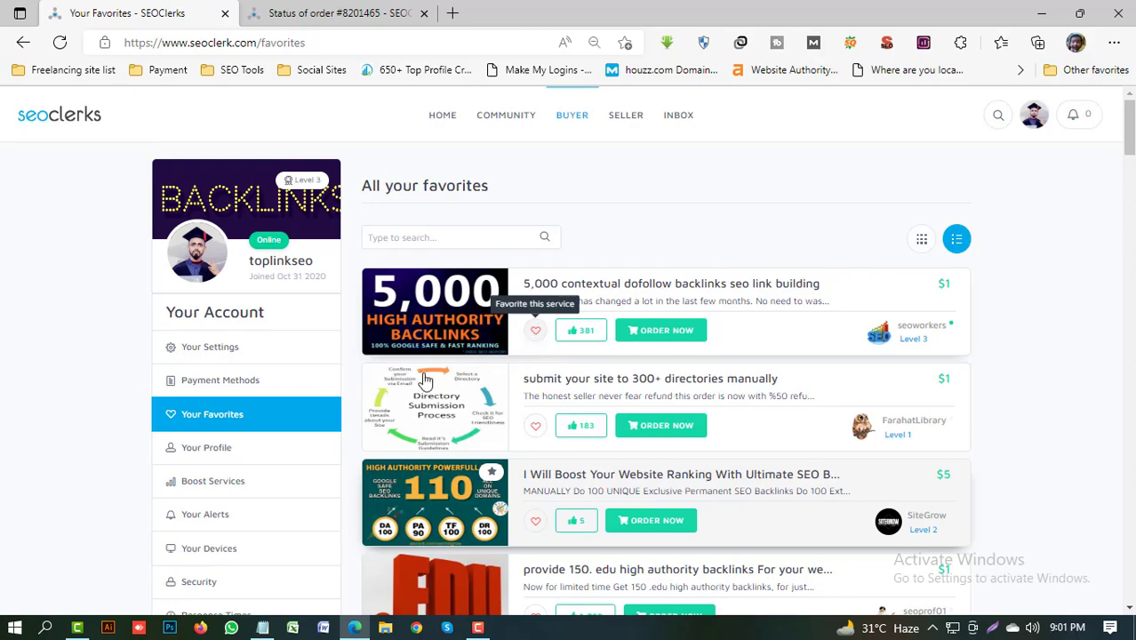
scroll(526, 459, "down", 2)
scroll(528, 459, "up", 2)
scroll(526, 462, "down", 5)
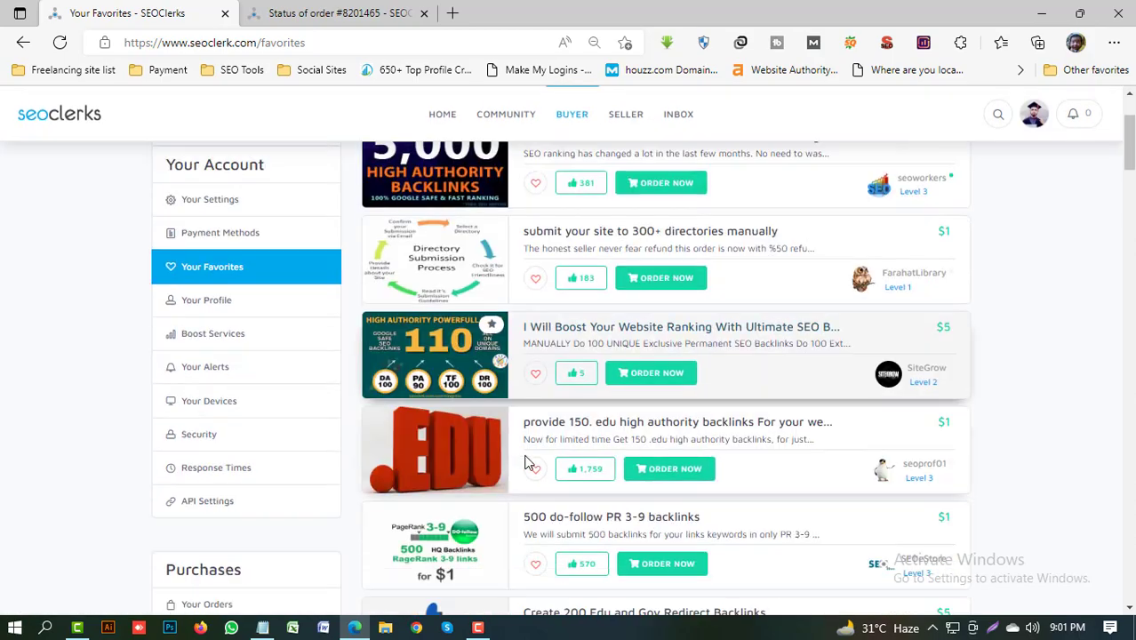
scroll(515, 455, "up", 5)
scroll(514, 453, "down", 15)
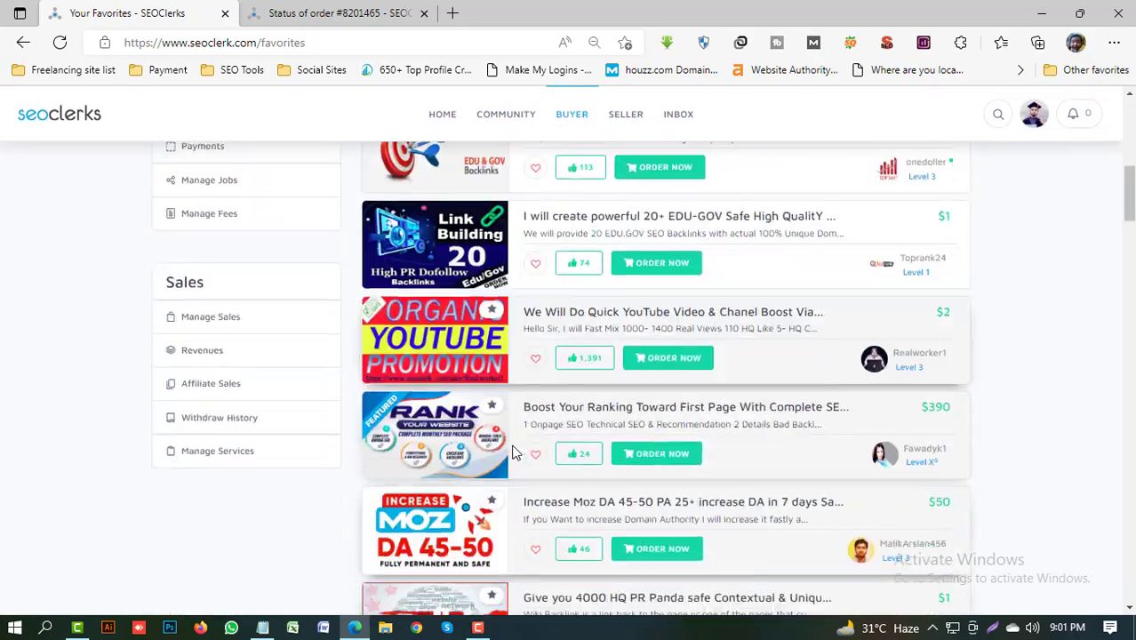
scroll(513, 455, "down", 6)
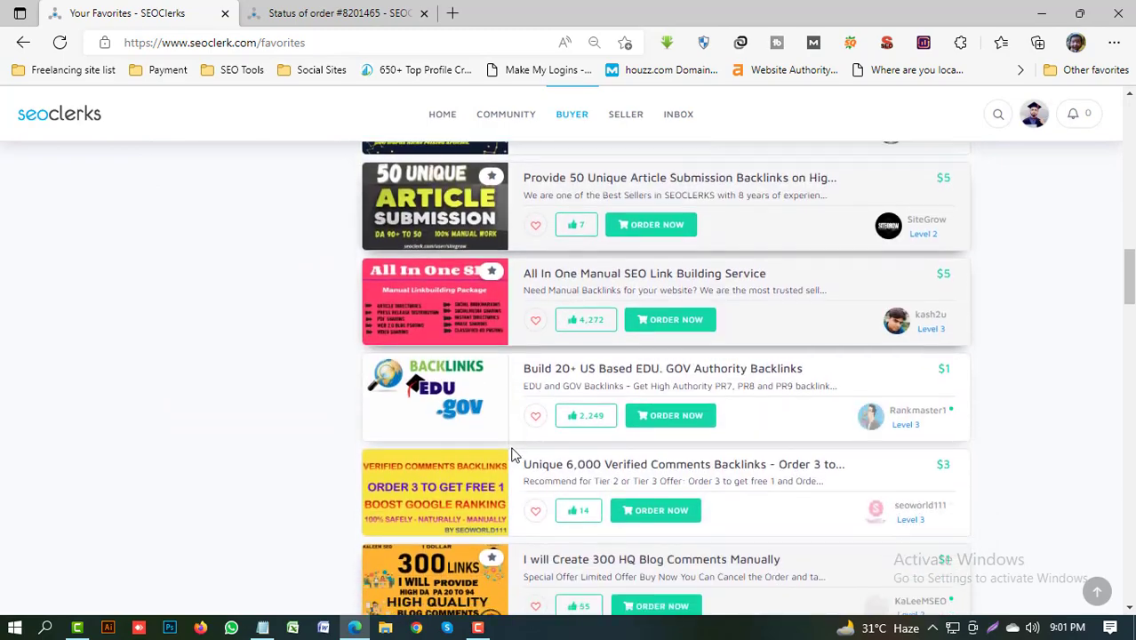
scroll(511, 459, "down", 2)
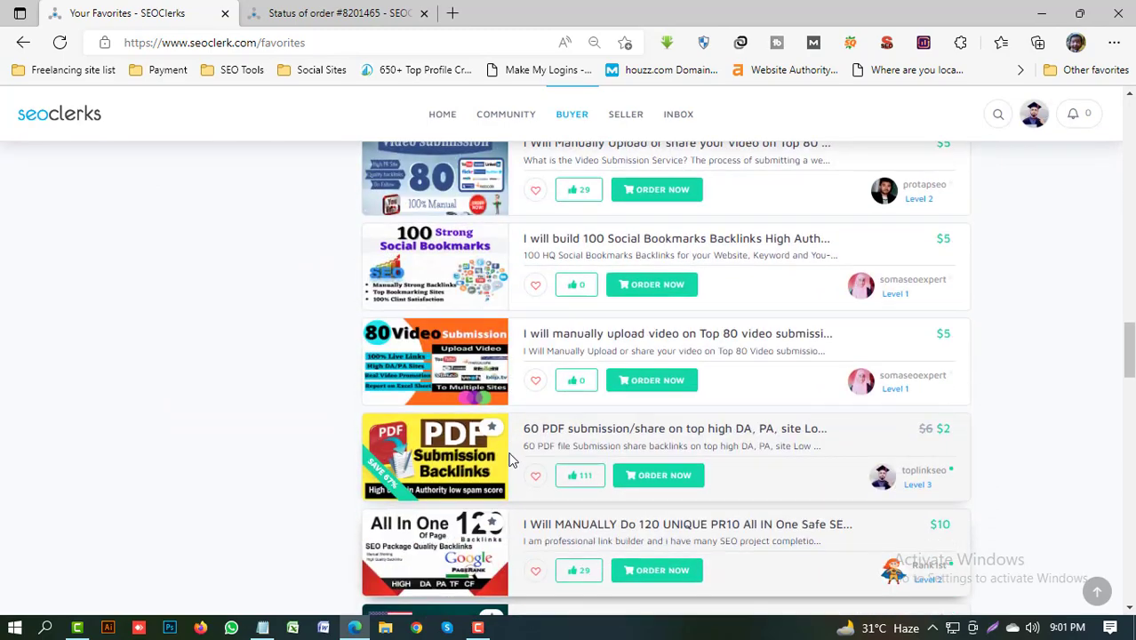
scroll(511, 460, "down", 5)
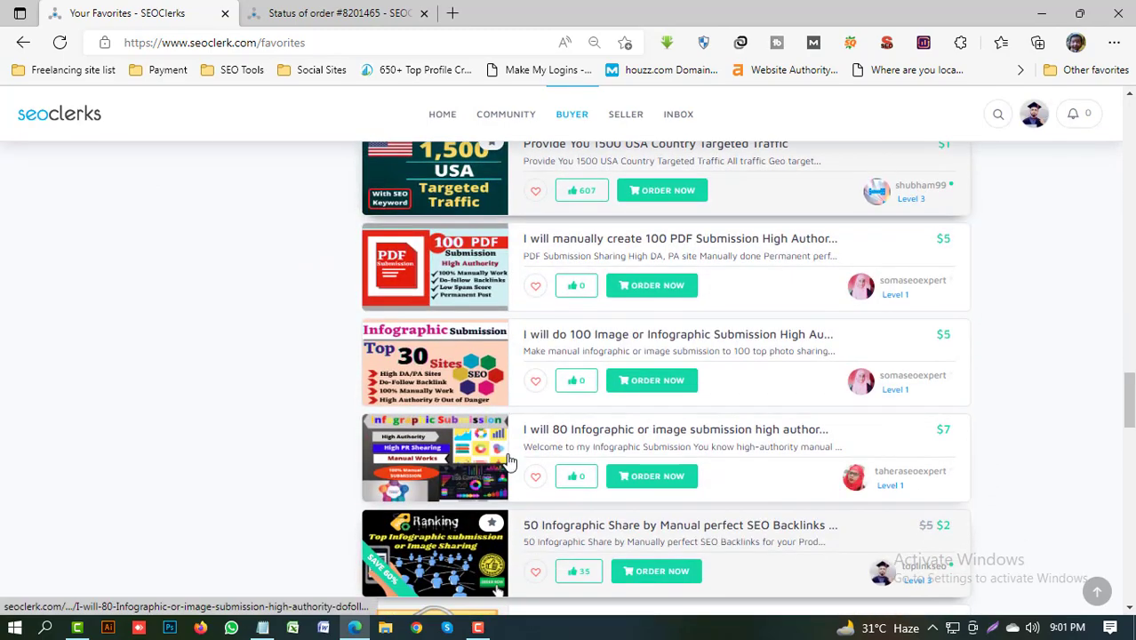
scroll(511, 462, "up", 8)
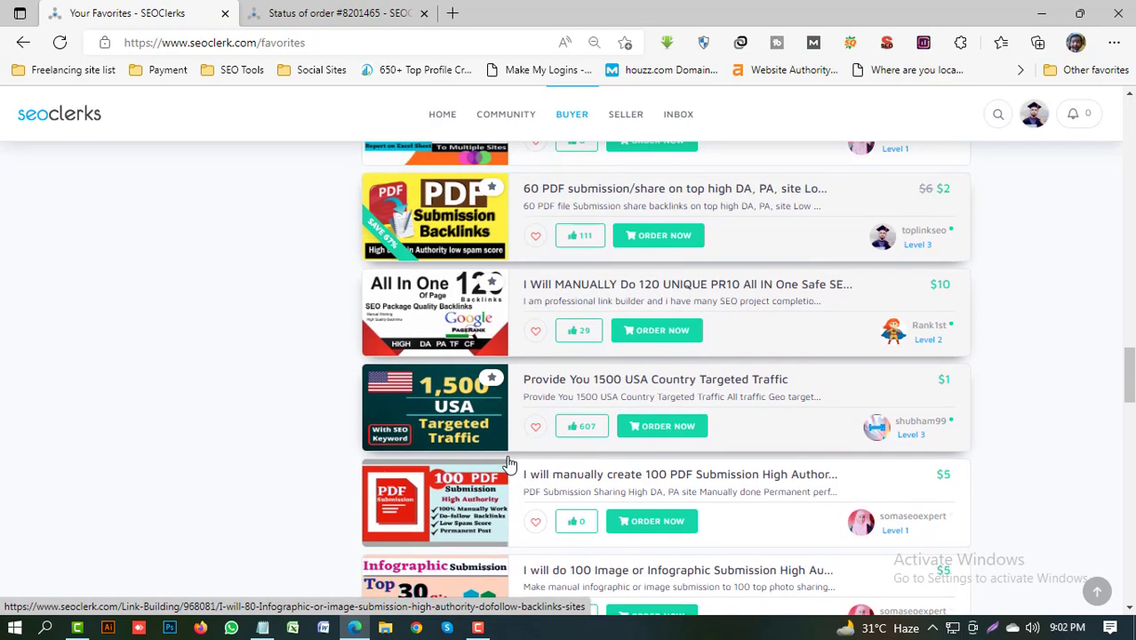
scroll(509, 462, "up", 12)
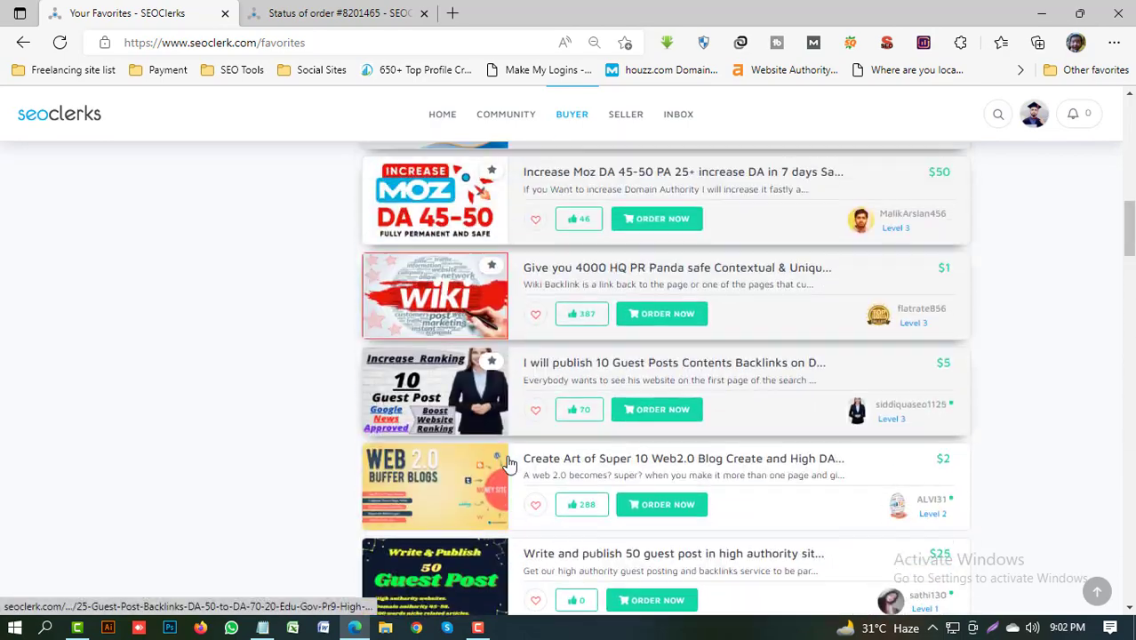
scroll(502, 462, "up", 6)
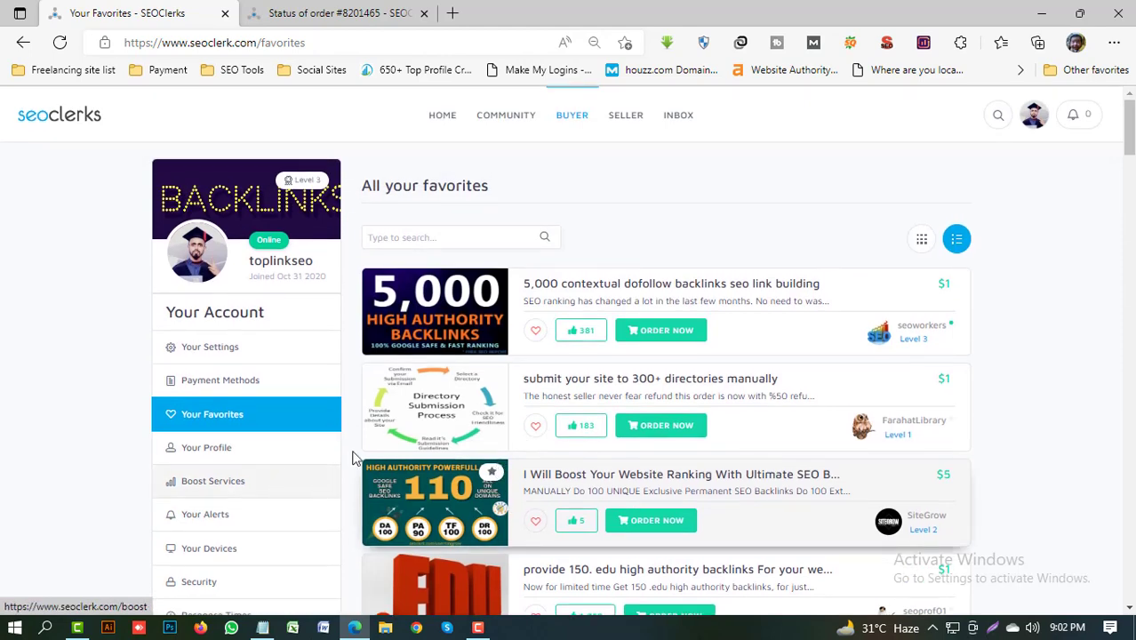
Add the "SEO MAXIM - Dominate Your Niche in Google Ranking" service from the marketplace home page to the favorites, and reload the favorites list.
left_click(433, 7)
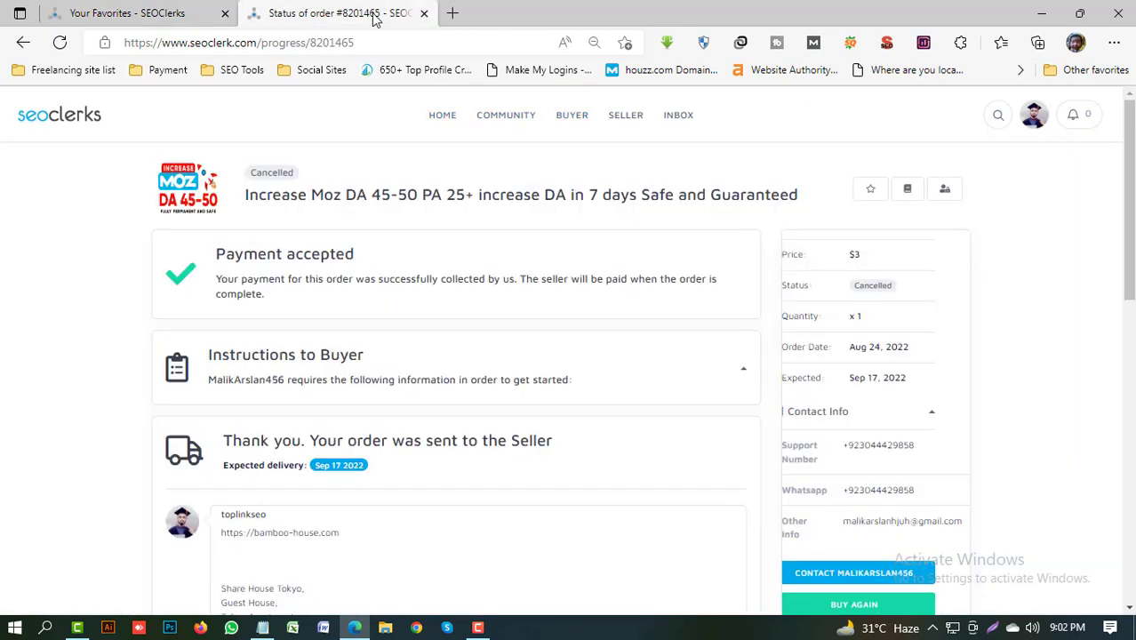
left_click(442, 115)
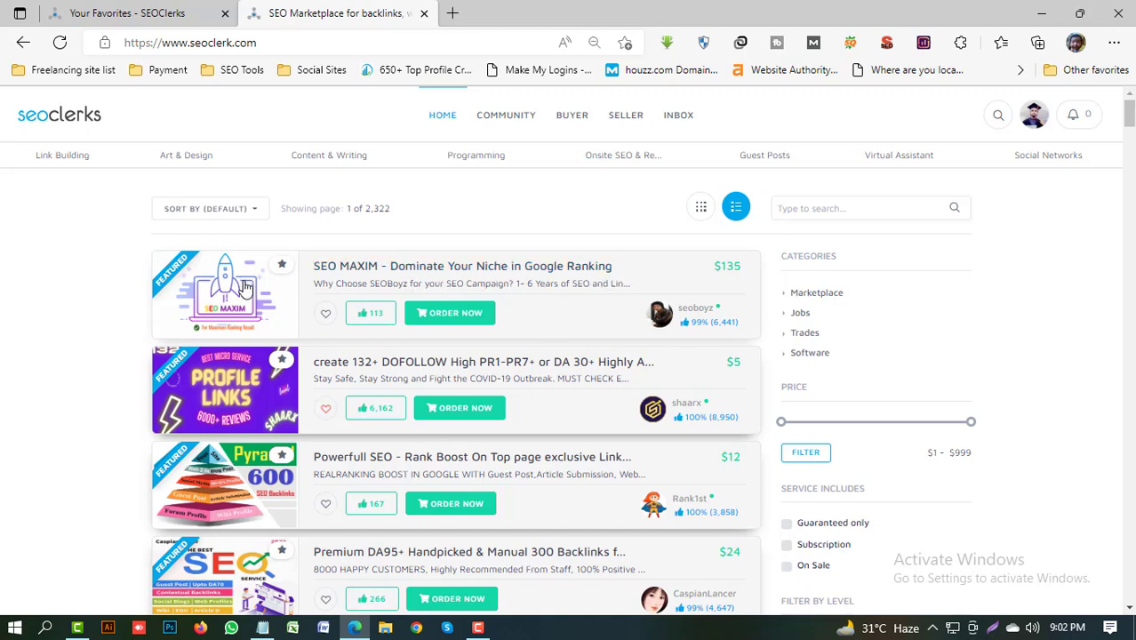
left_click(327, 317)
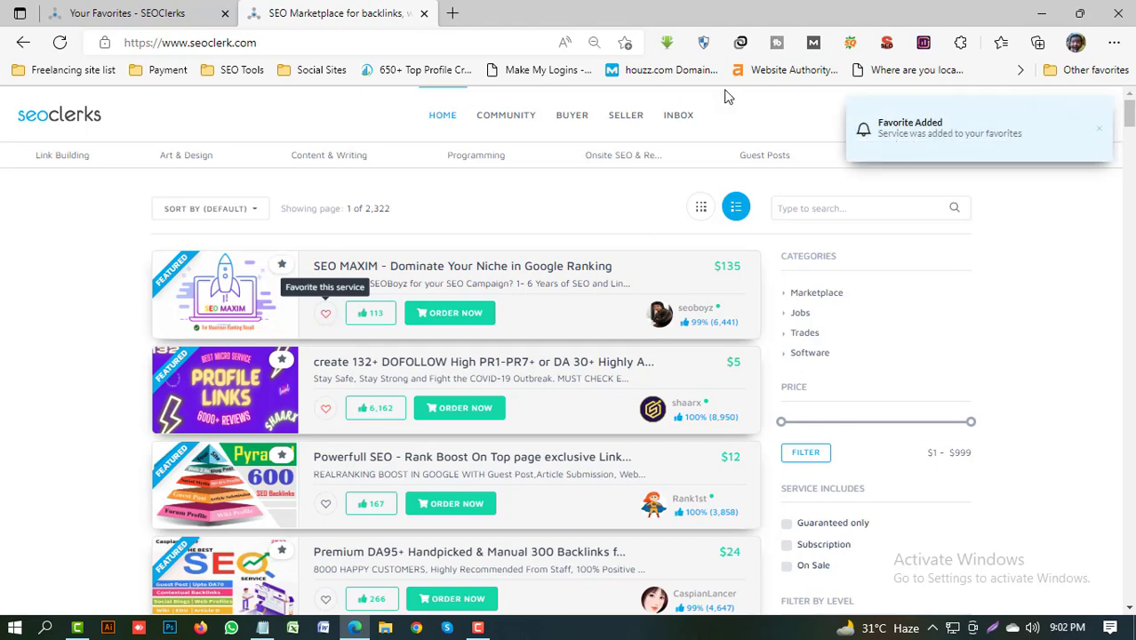
left_click(175, 7)
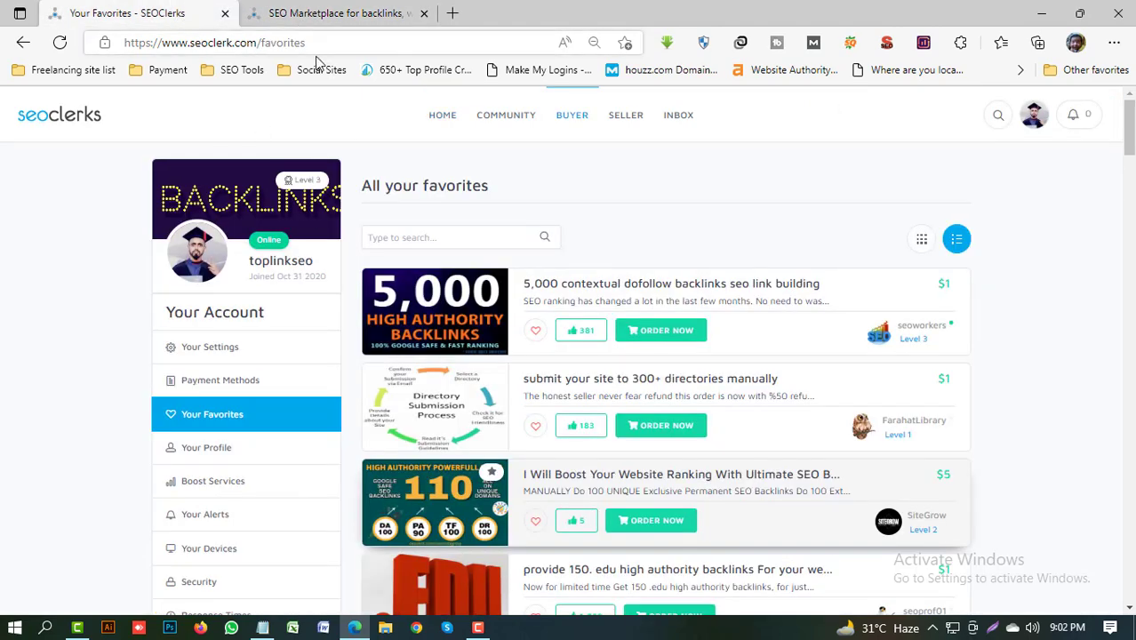
left_click(56, 43)
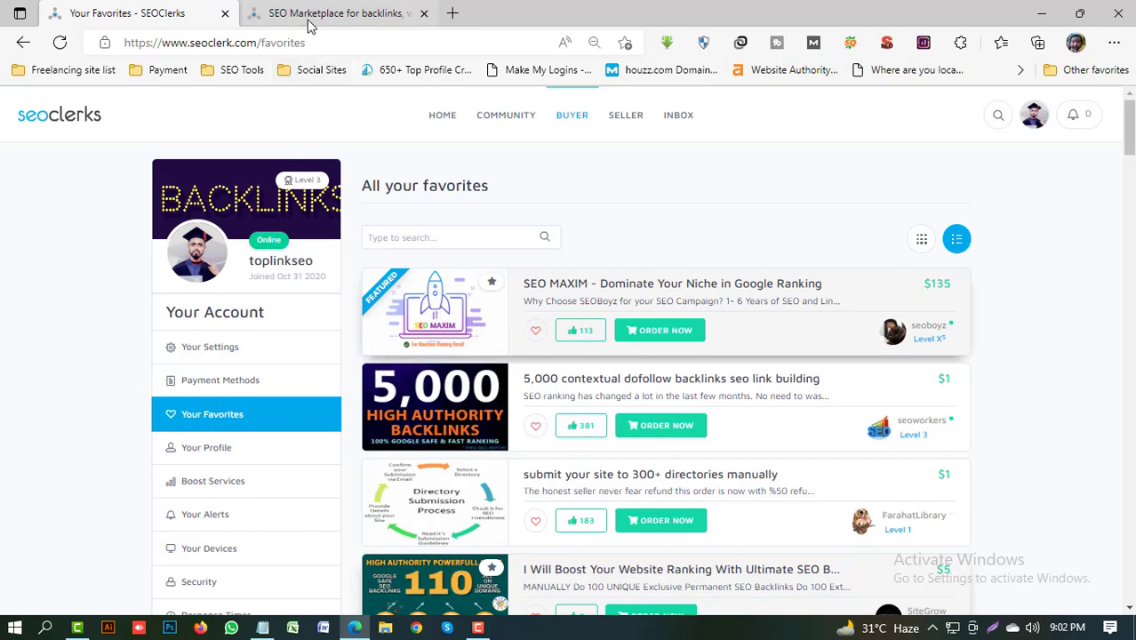
Open the account's own public profile and review its banner, services and achievements.
scroll(233, 464, "down", 3)
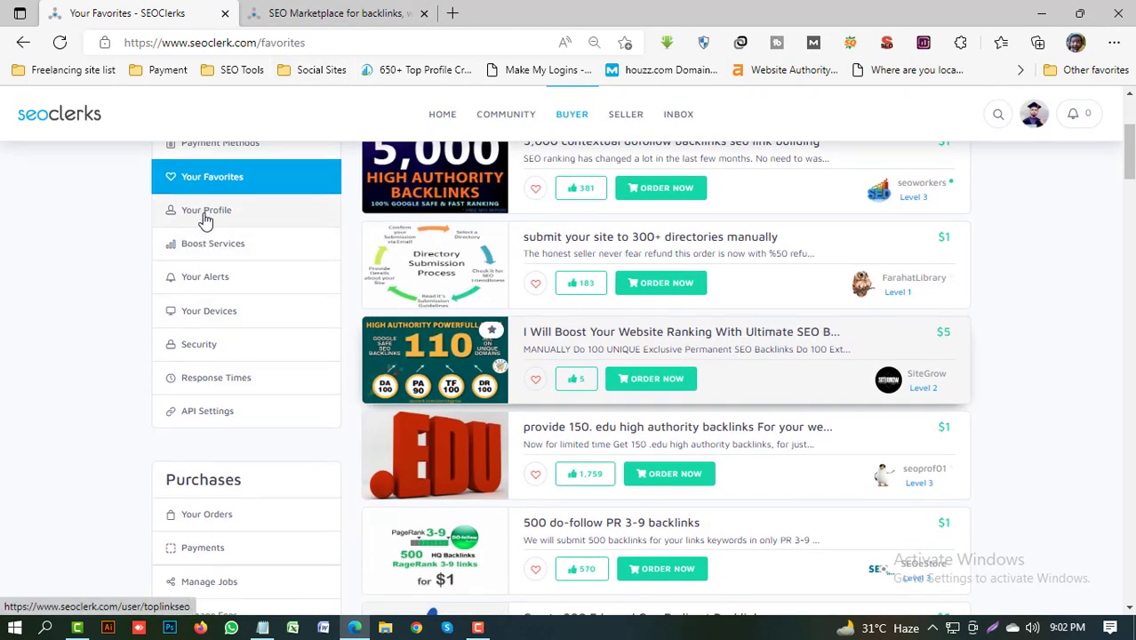
left_click(205, 220)
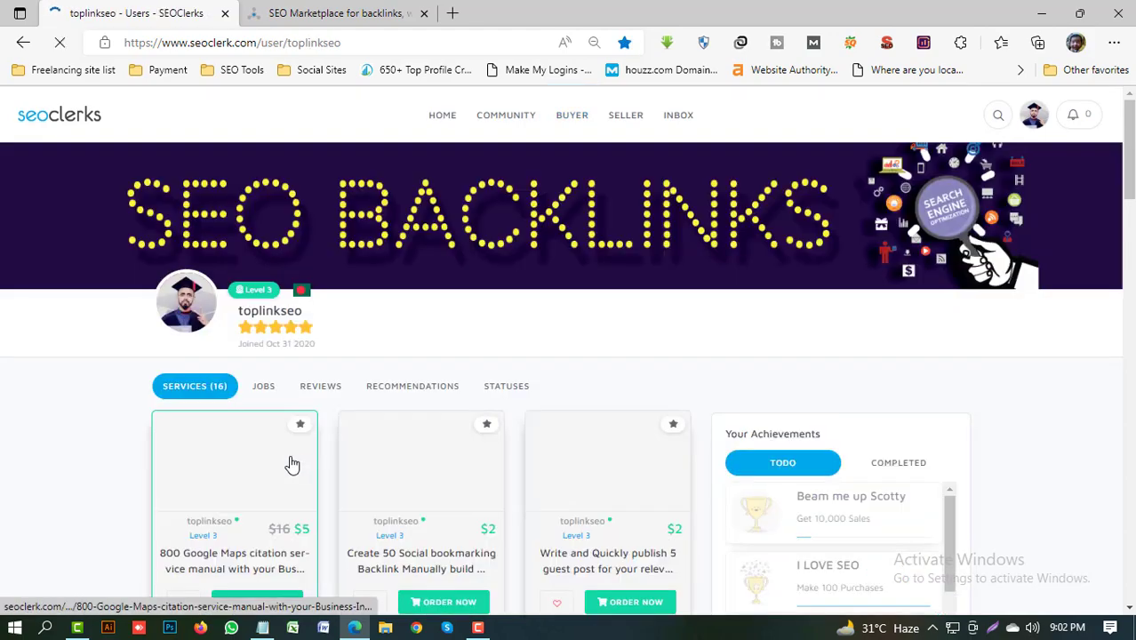
scroll(699, 386, "down", 3)
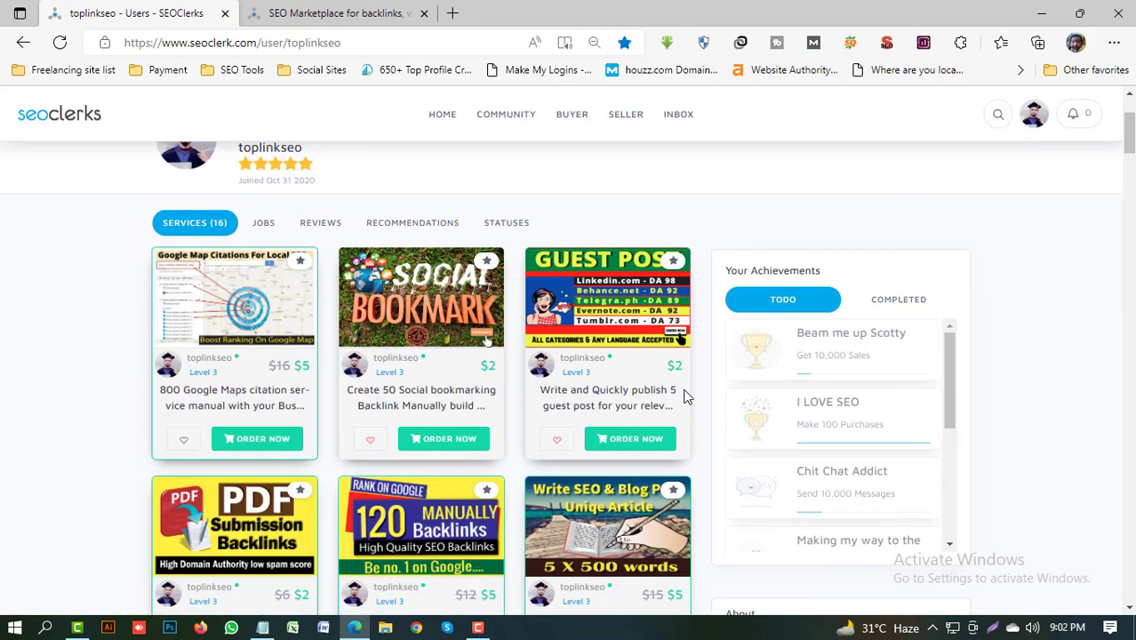
scroll(673, 398, "up", 3)
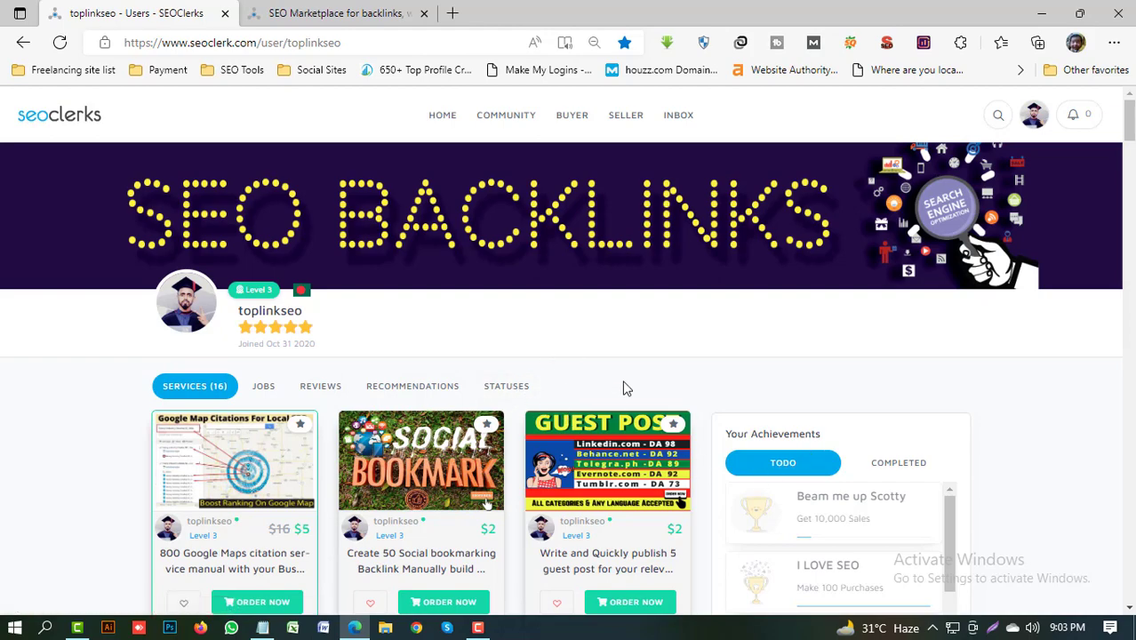
scroll(622, 388, "down", 3)
scroll(399, 231, "up", 3)
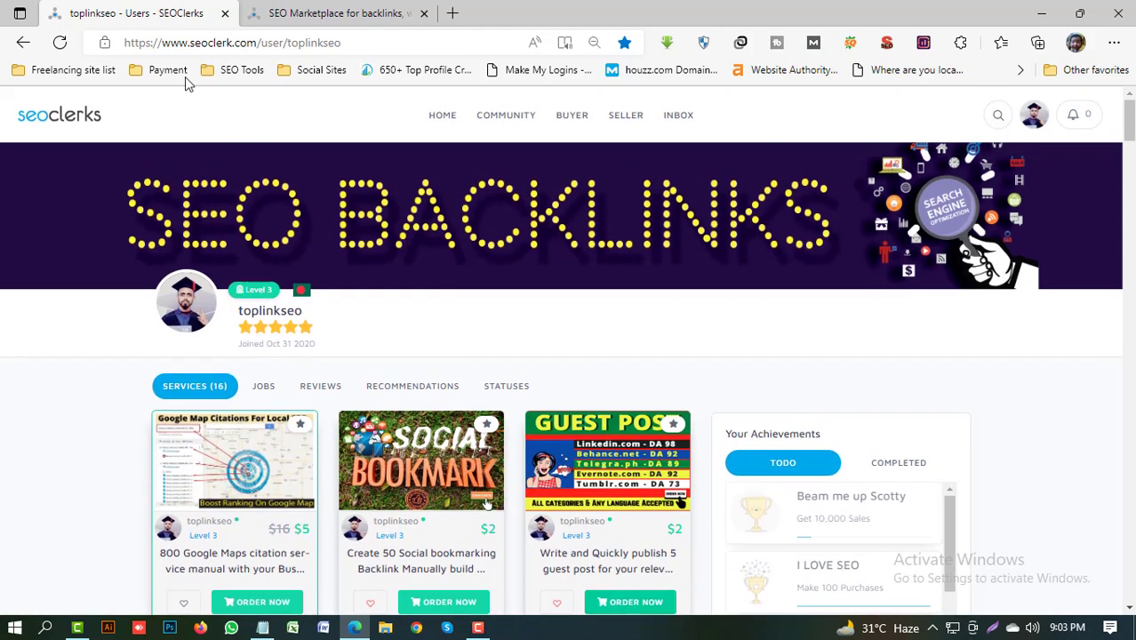
Go back to the account pages, open Boost Services, and view the paid boost packages before closing them.
left_click(19, 45)
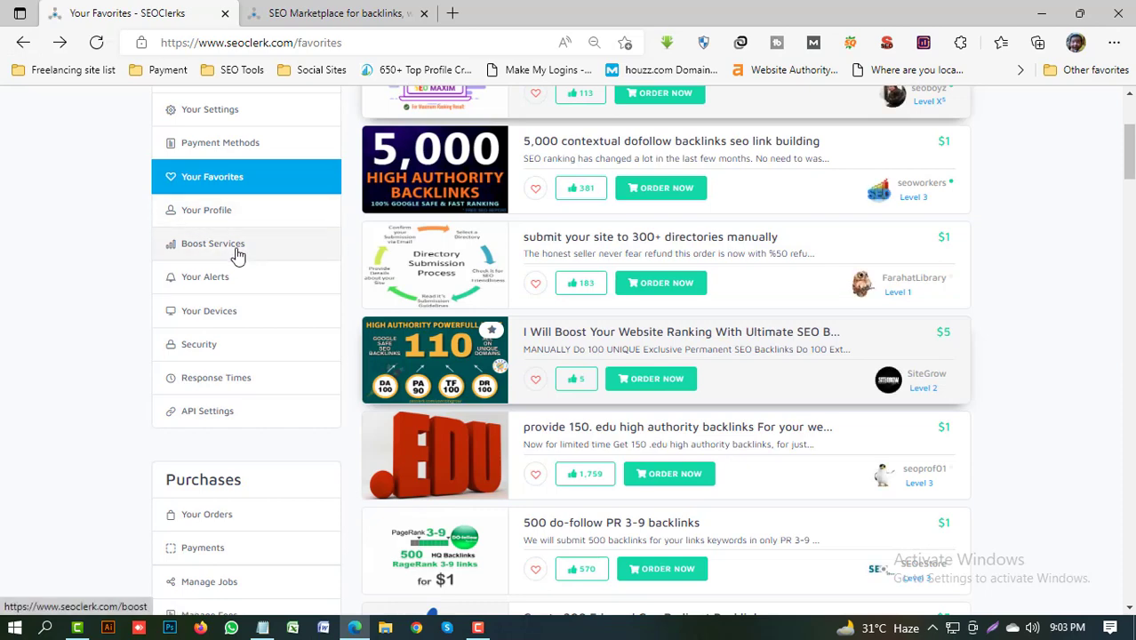
left_click(236, 256)
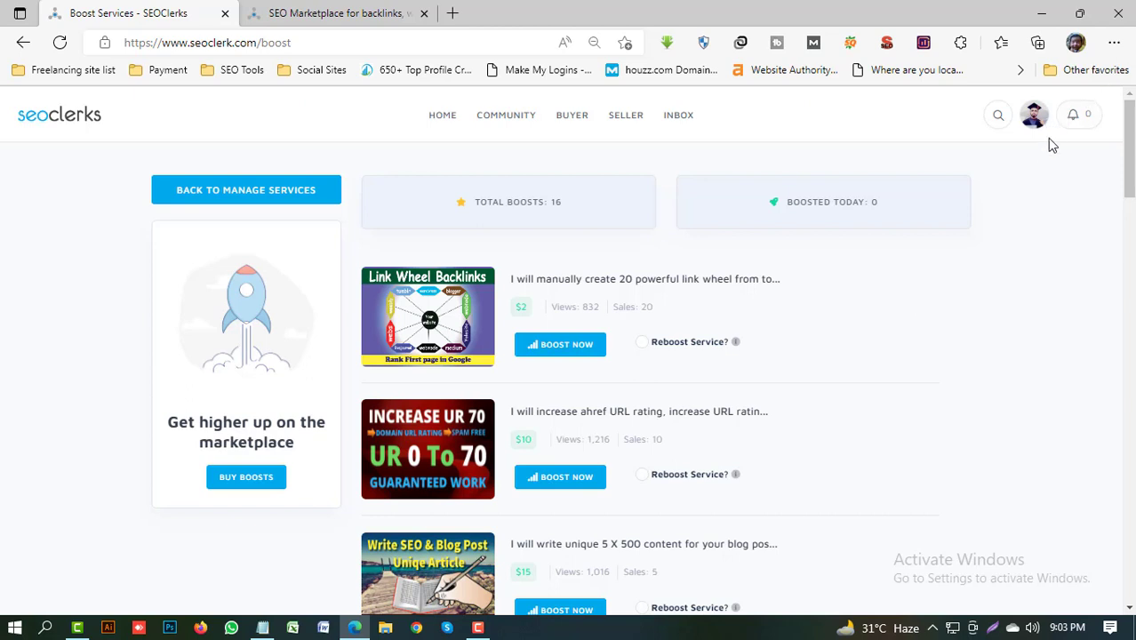
mouse_move(1036, 130)
left_click(246, 480)
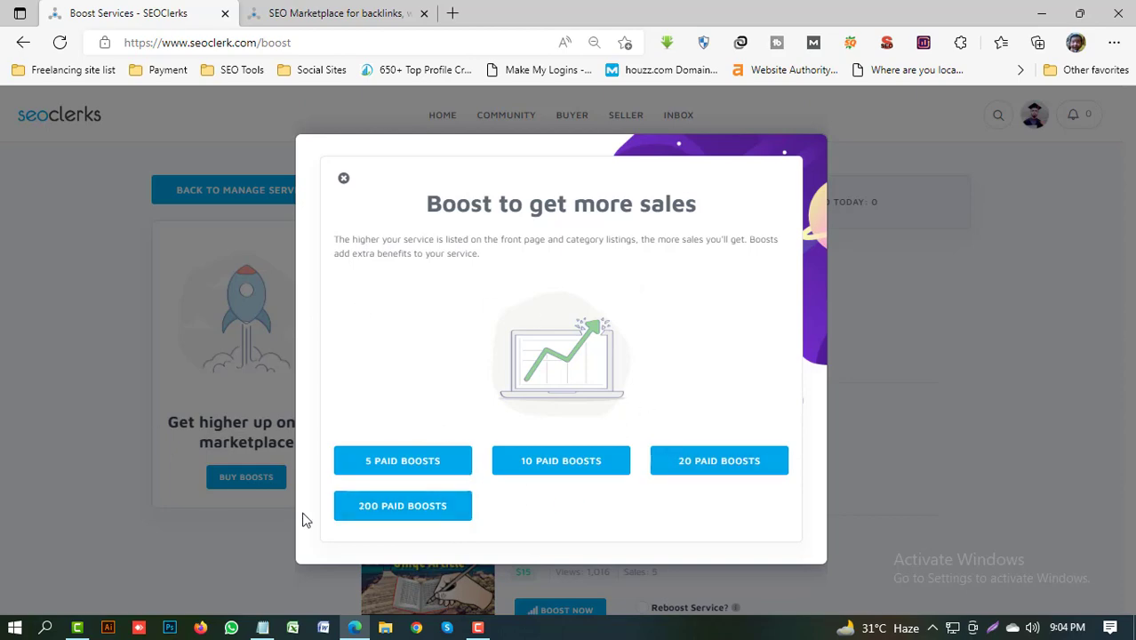
left_click(924, 320)
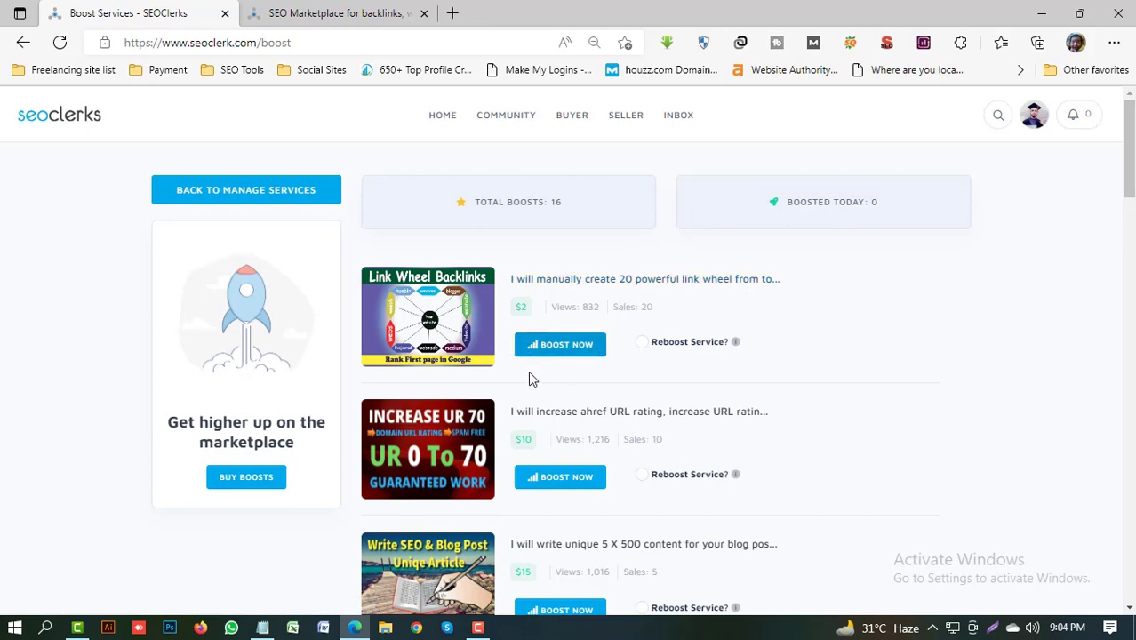
Look through the services that can be boosted and return to the Favorites page.
scroll(538, 504, "down", 3)
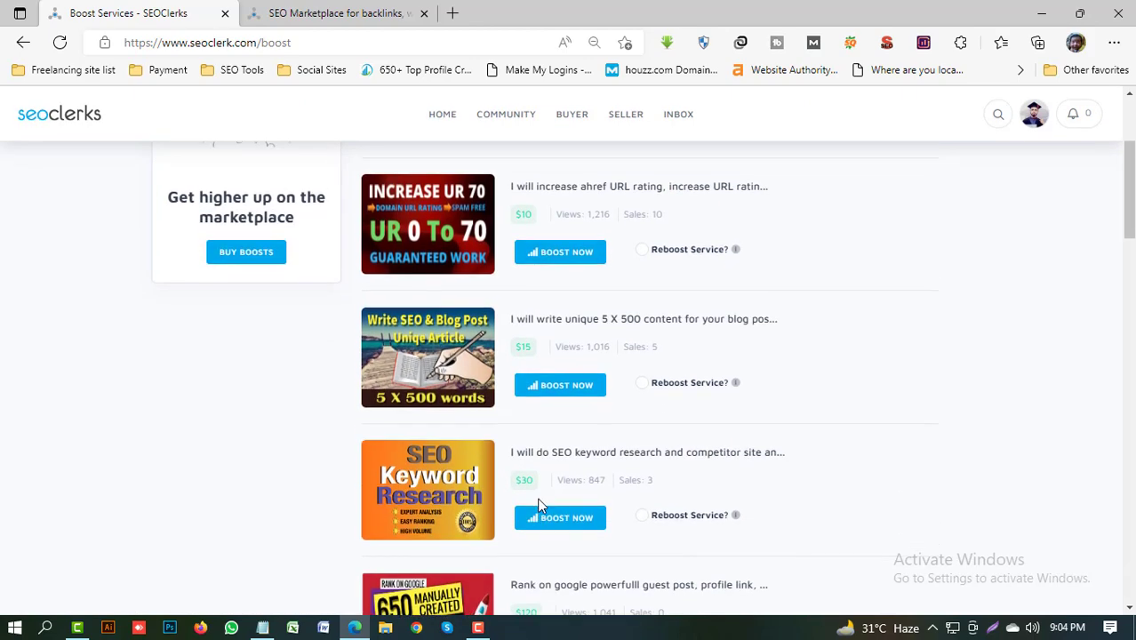
scroll(538, 504, "up", 3)
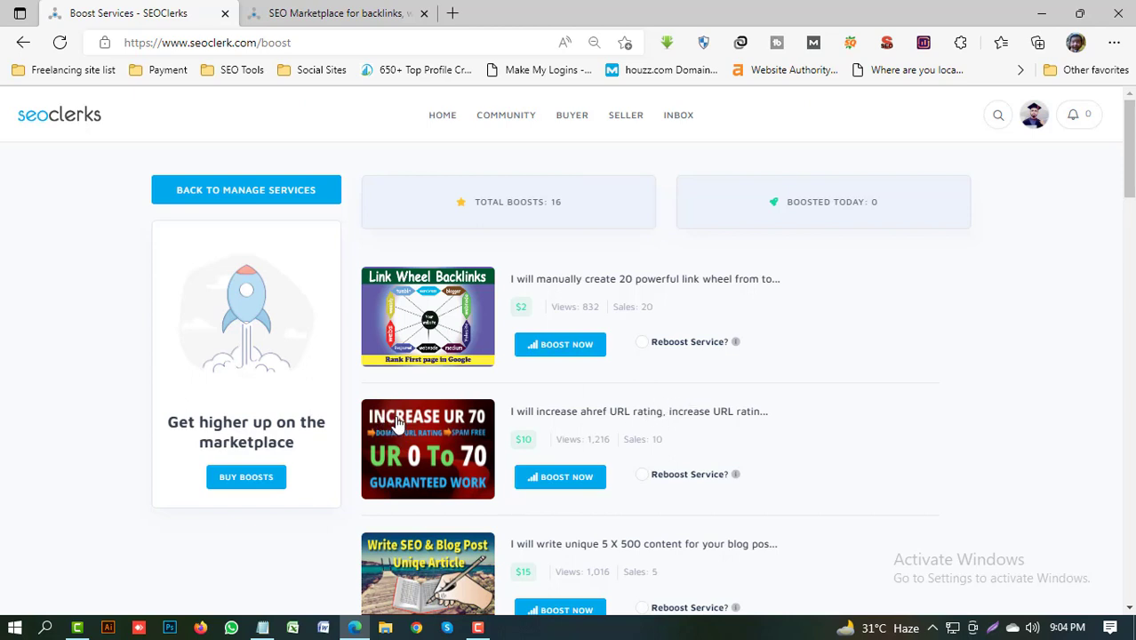
mouse_move(622, 118)
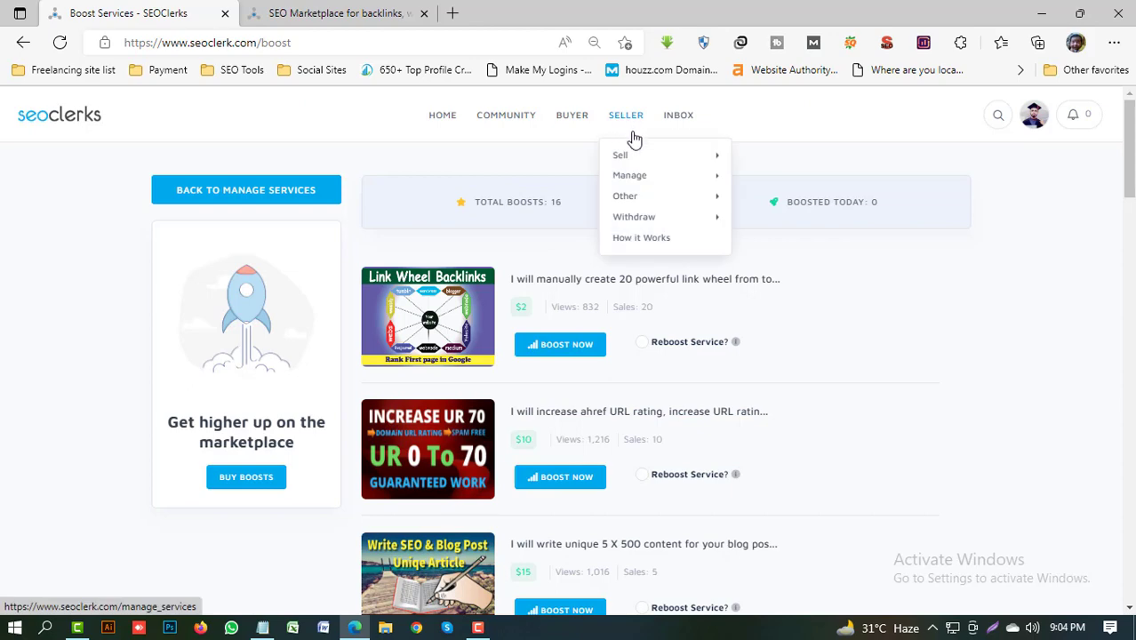
left_click(22, 43)
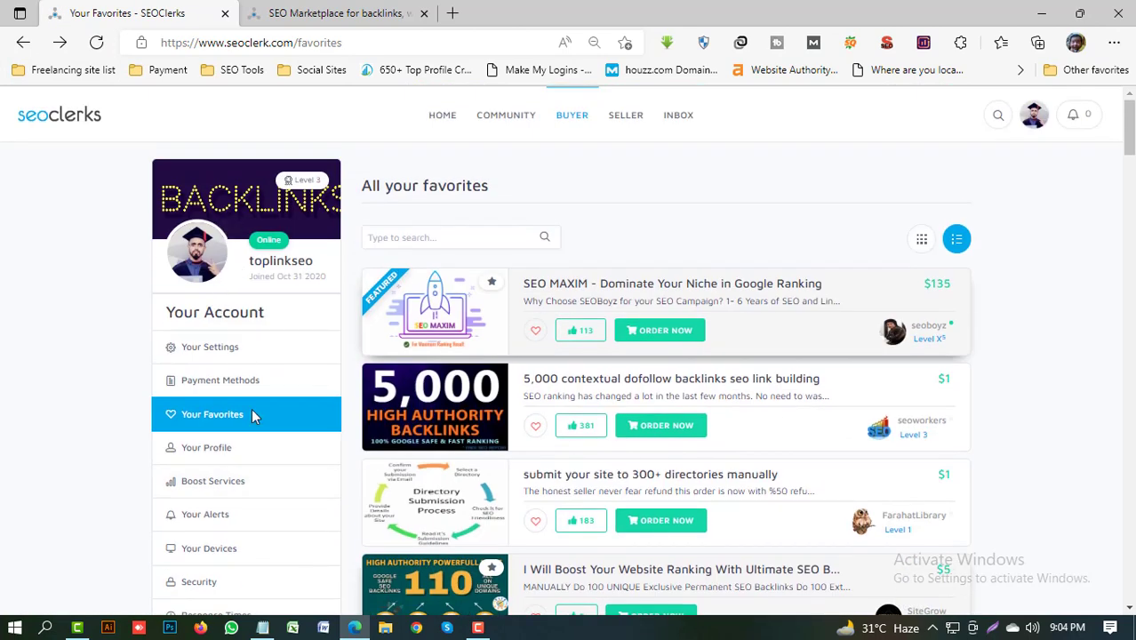
Open the account's Alerts page and review the list of notifications.
scroll(238, 541, "down", 2)
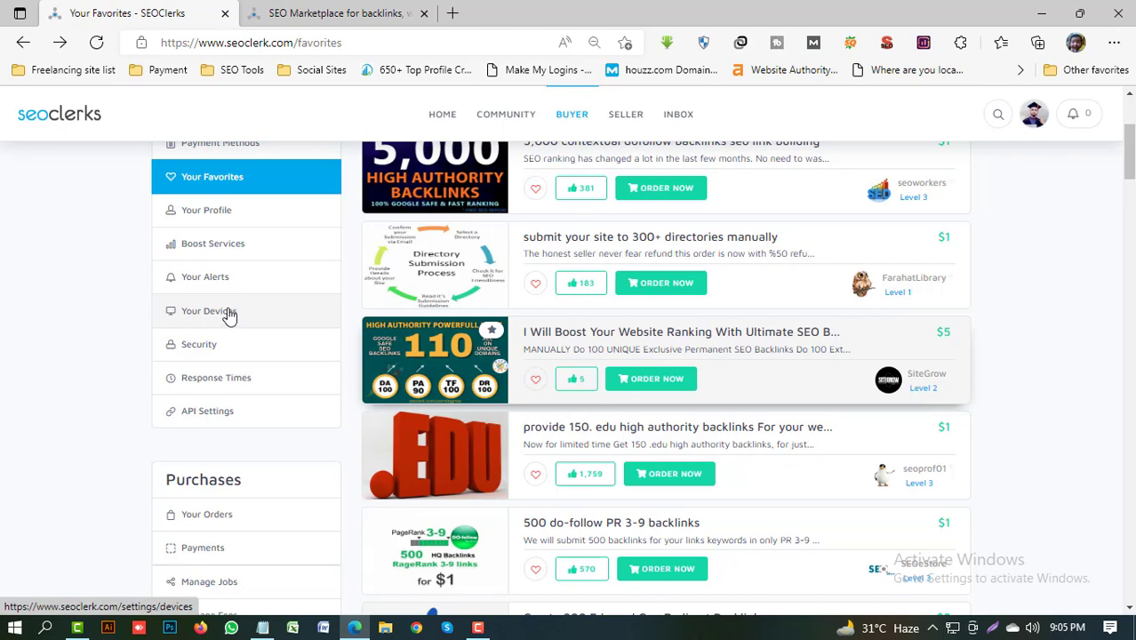
left_click(206, 278)
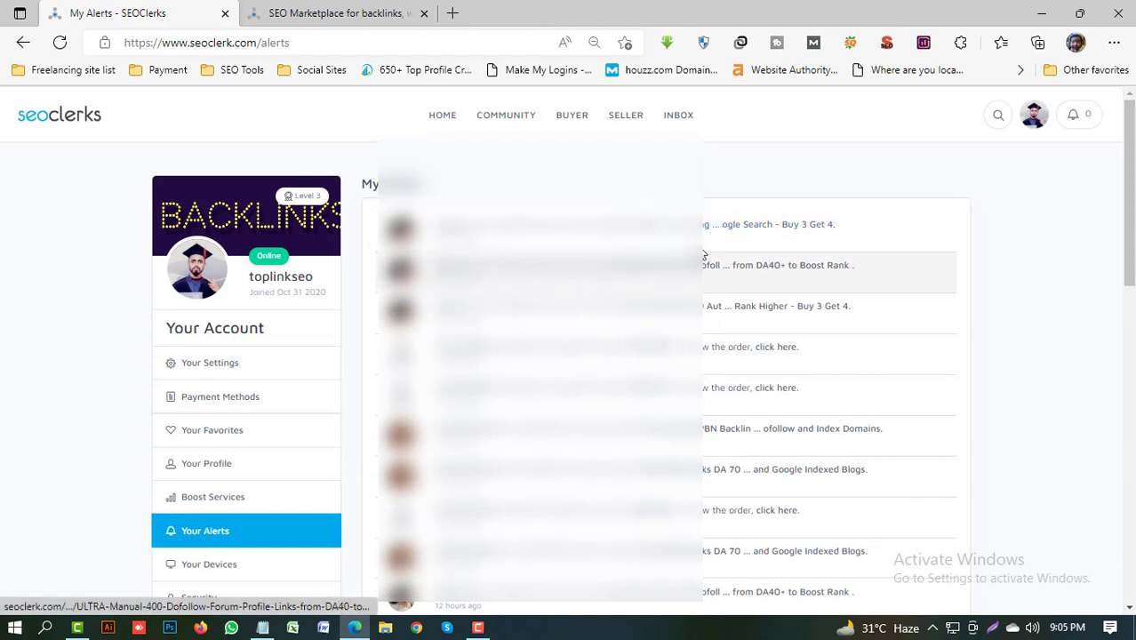
scroll(227, 478, "down", 3)
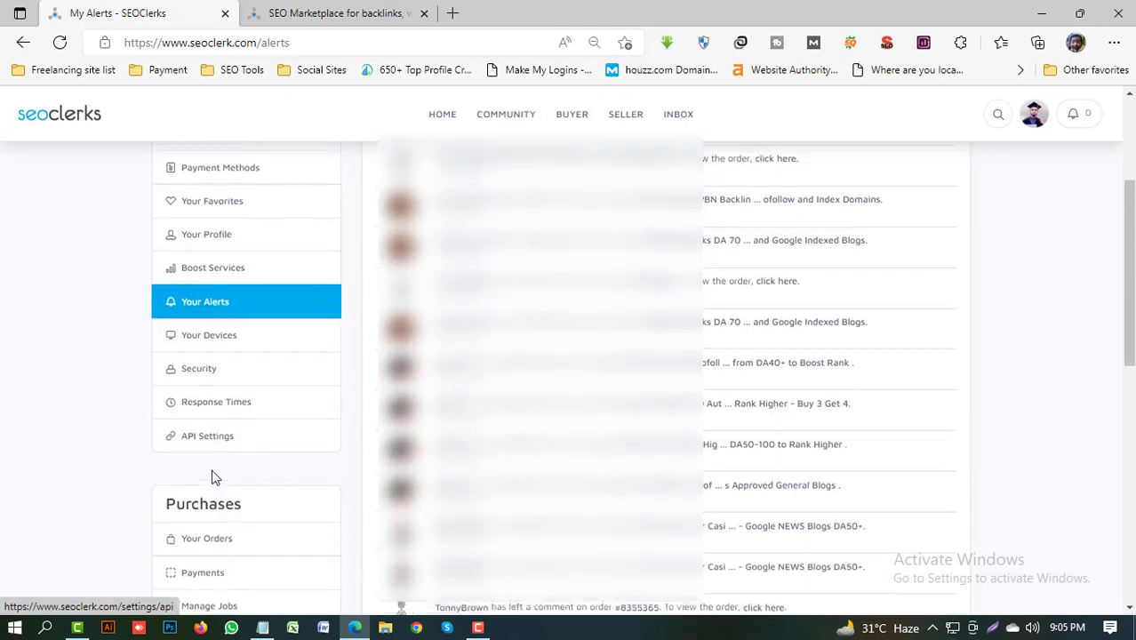
Open the account's Devices page and examine the computers and browsers that have access to the account.
left_click(223, 334)
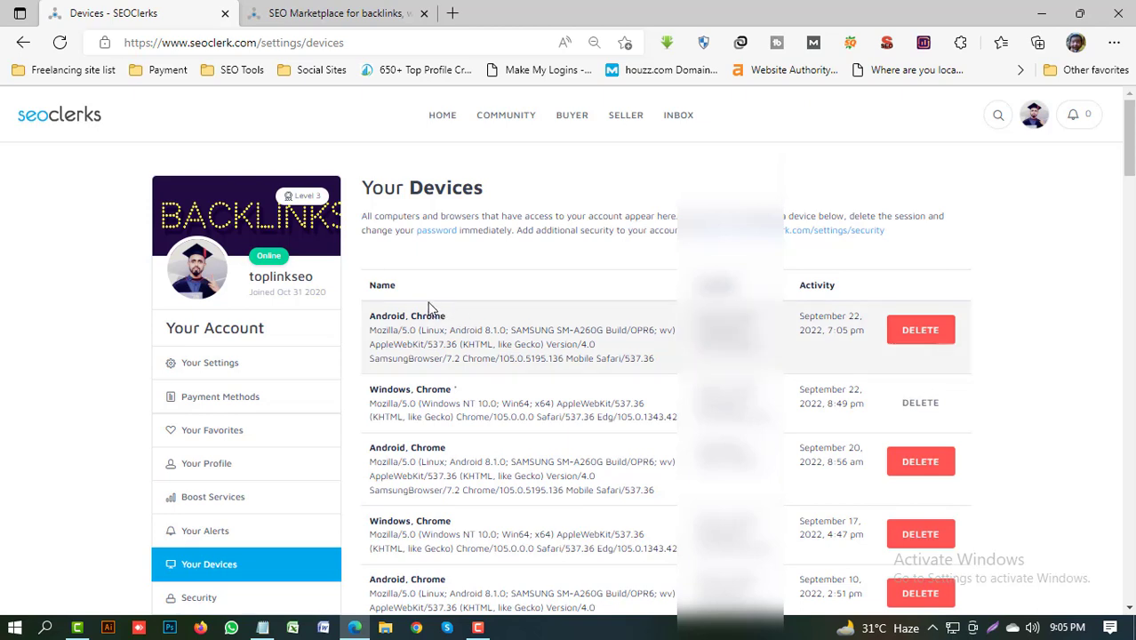
scroll(229, 465, "down", 3)
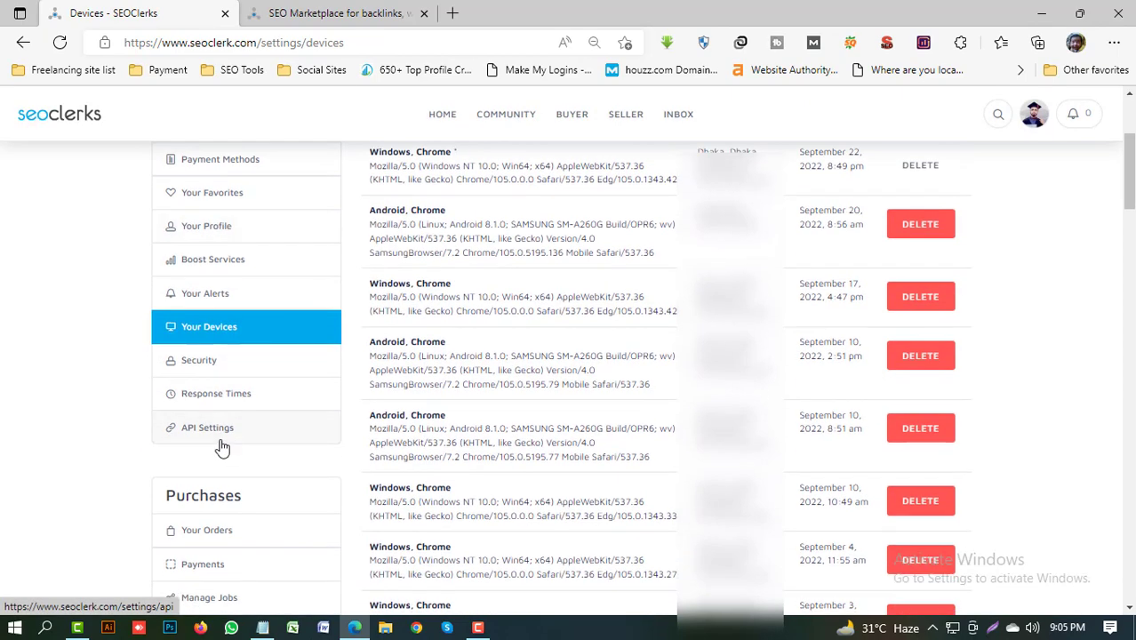
scroll(231, 378, "up", 3)
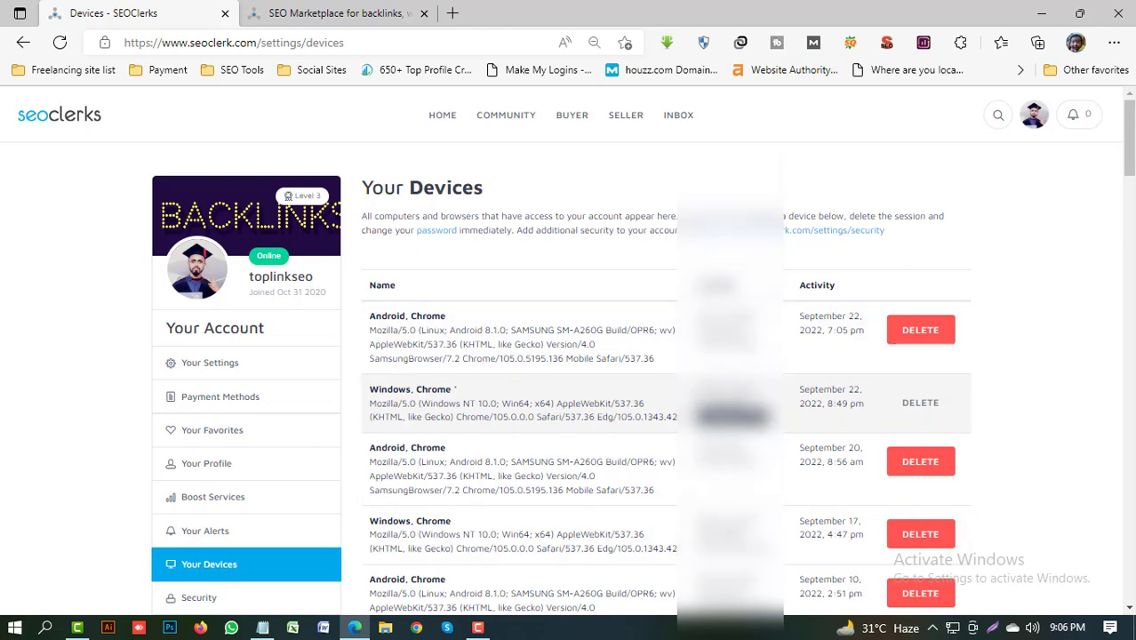
scroll(785, 492, "down", 3)
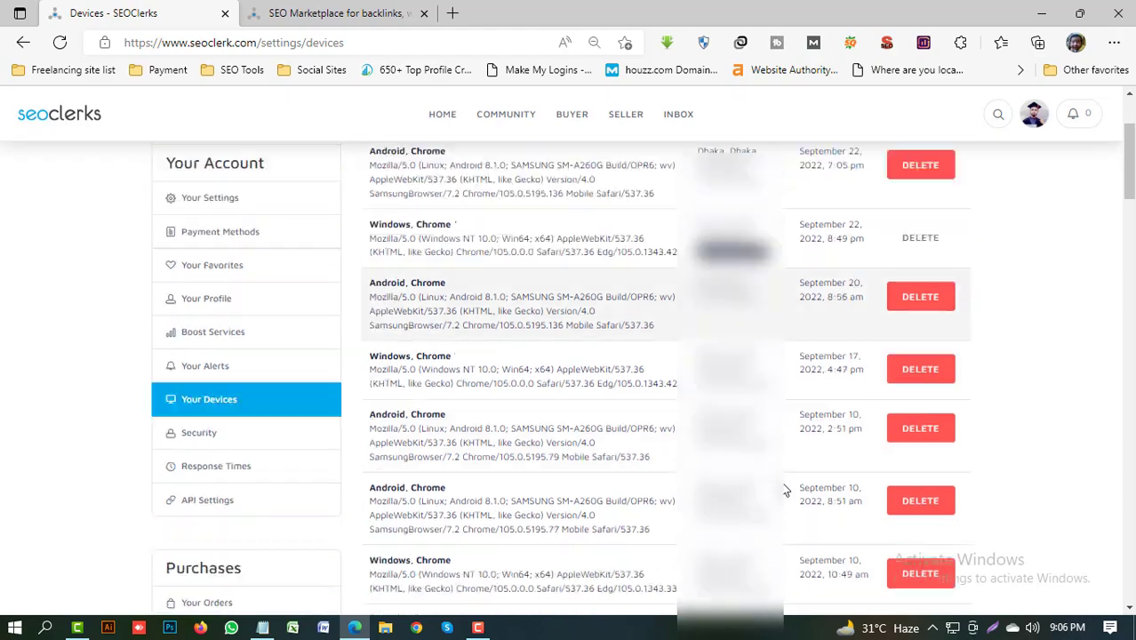
Look through the rest of the device sessions on the first page of the Devices list, down to the oldest entries.
scroll(786, 492, "up", 2)
scroll(746, 480, "down", 5)
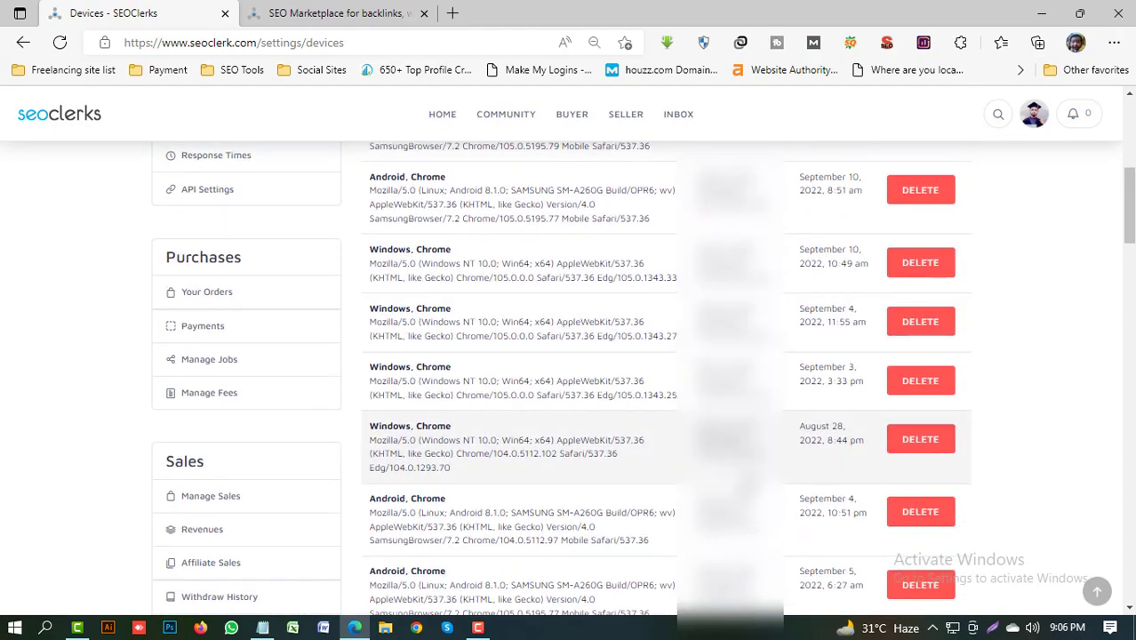
scroll(747, 480, "down", 4)
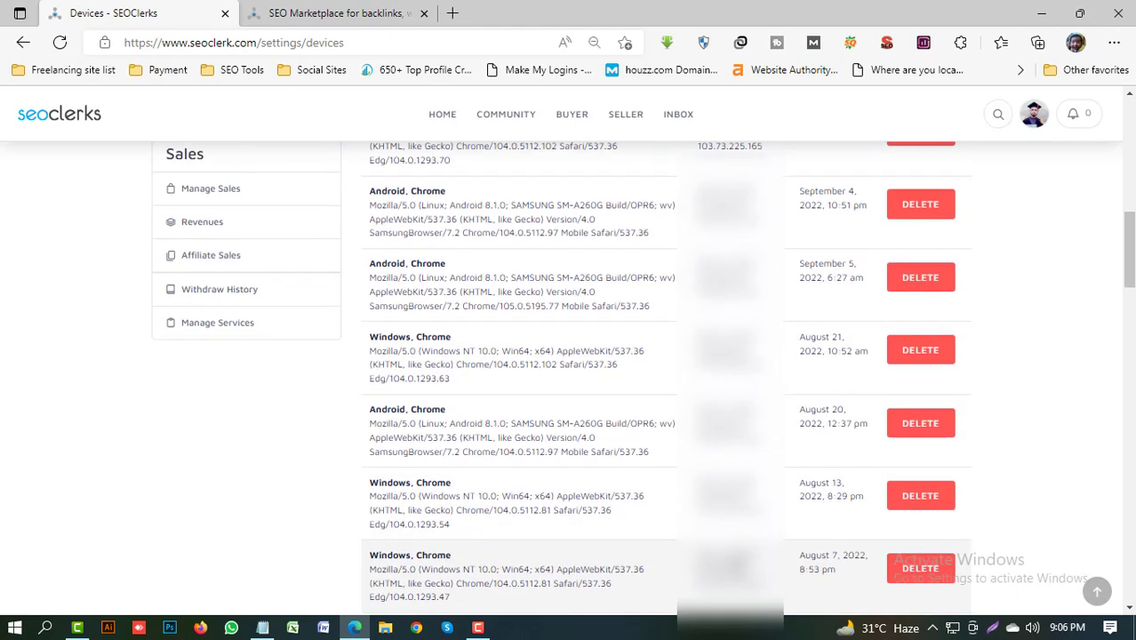
scroll(666, 383, "down", 2)
scroll(666, 382, "down", 3)
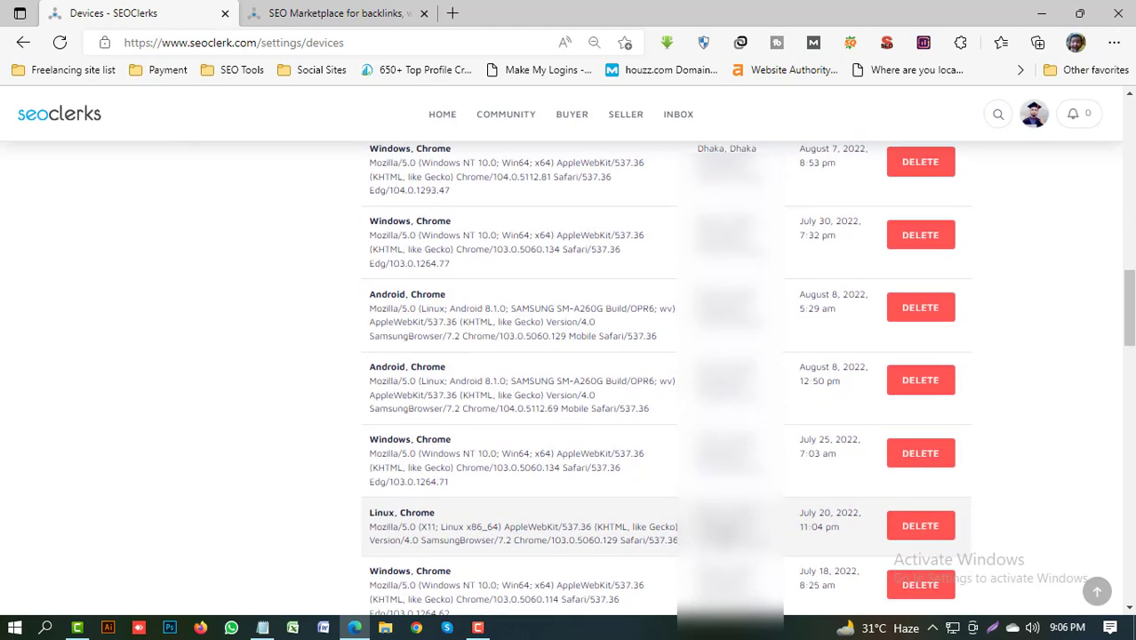
scroll(666, 382, "down", 5)
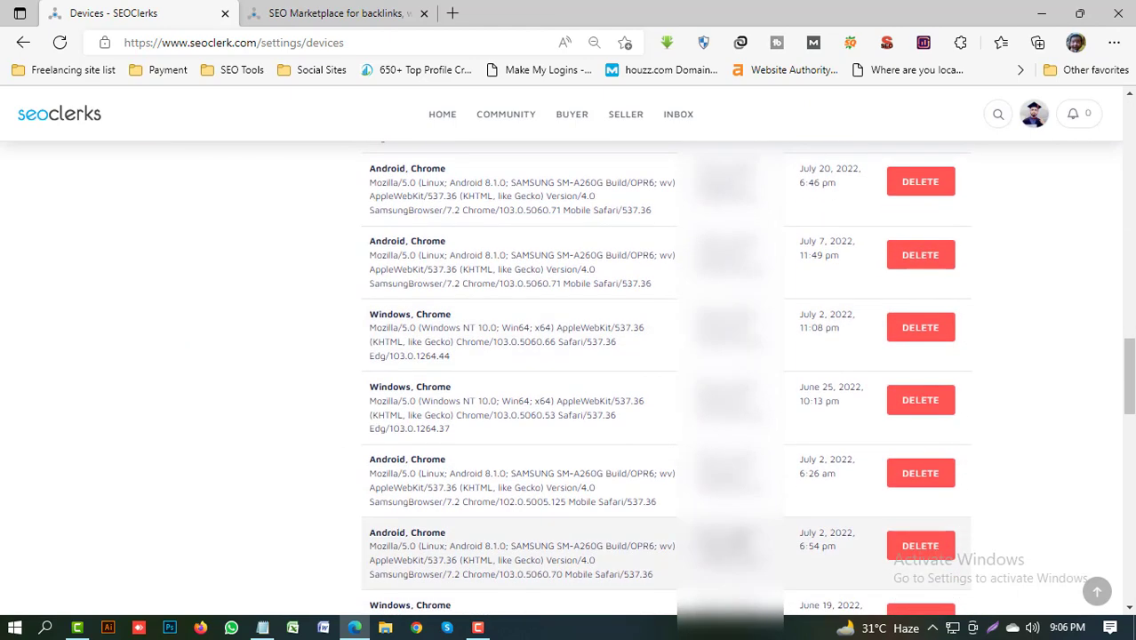
scroll(790, 558, "down", 3)
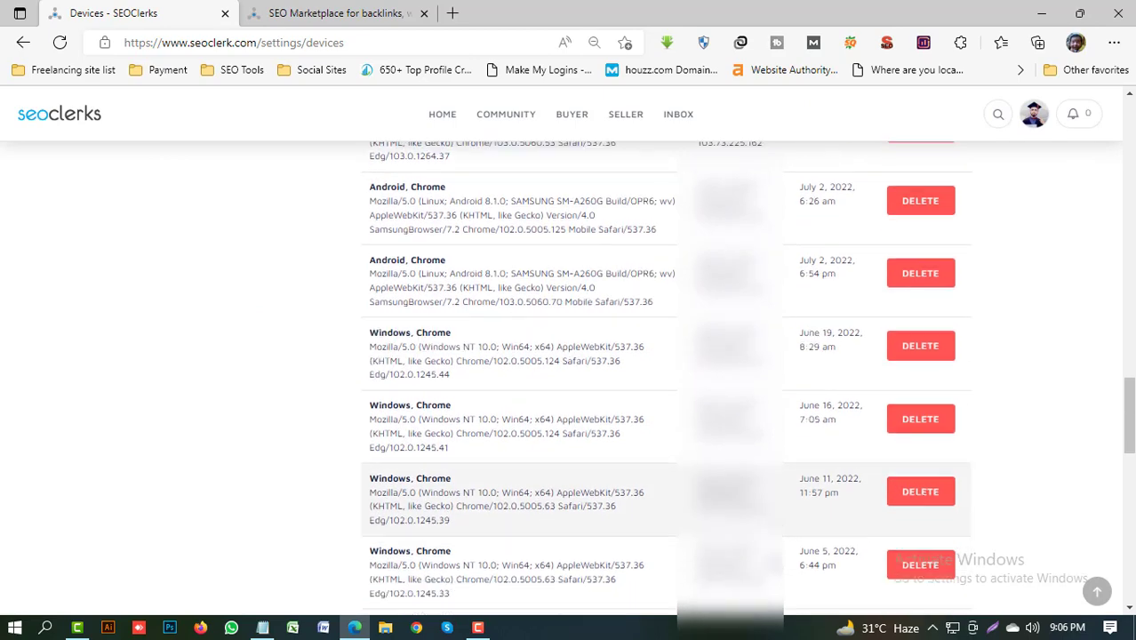
scroll(748, 380, "down", 2)
scroll(667, 382, "down", 2)
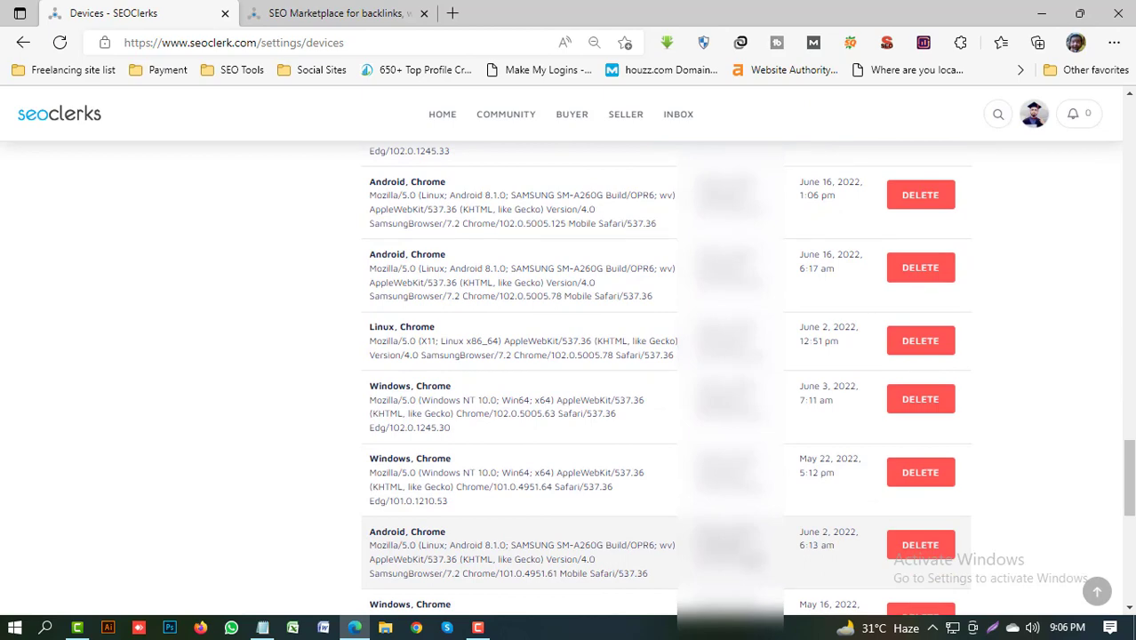
scroll(751, 382, "down", 2)
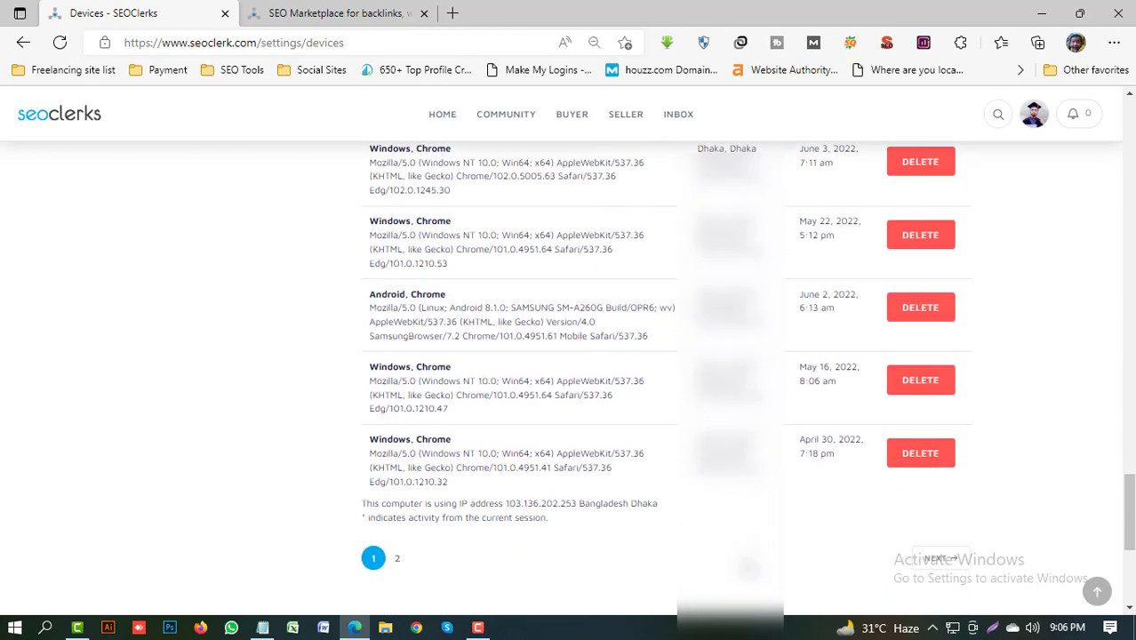
scroll(264, 405, "up", 20)
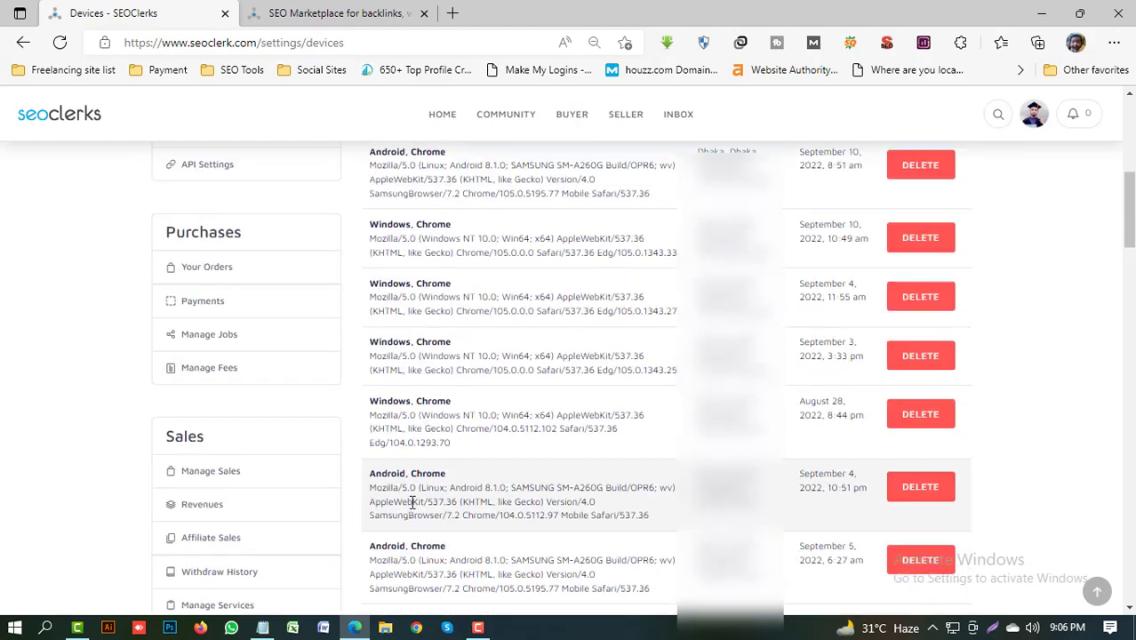
Delete the Windows, Chrome session dated September 17, 2022, 4:47 pm from the account's devices.
scroll(258, 396, "down", 2)
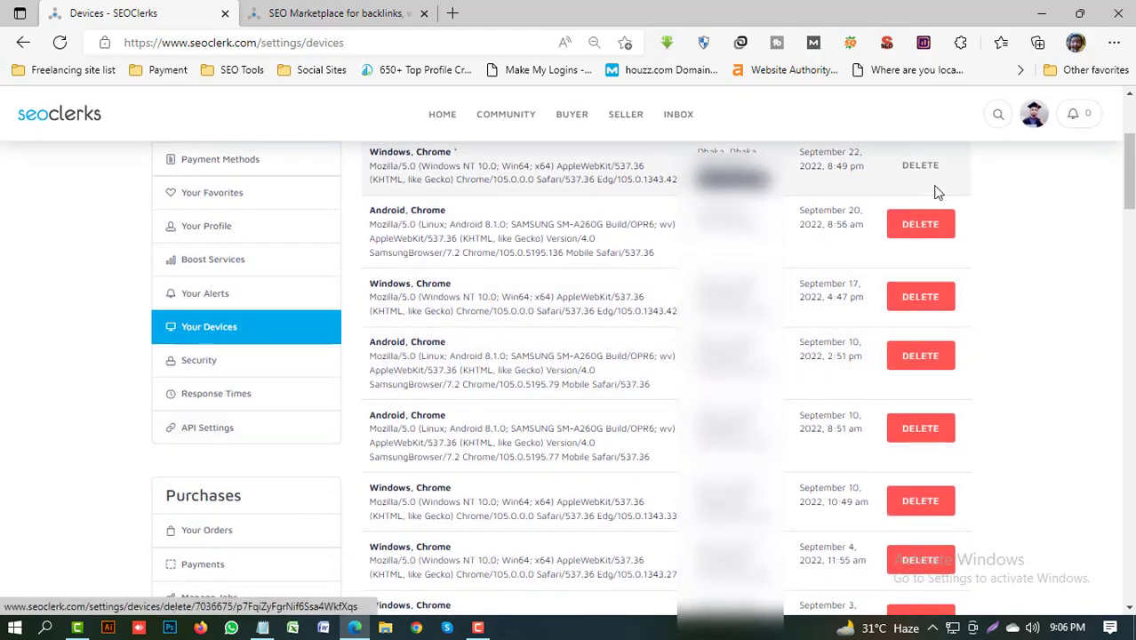
scroll(880, 284, "up", 2)
scroll(864, 325, "down", 2)
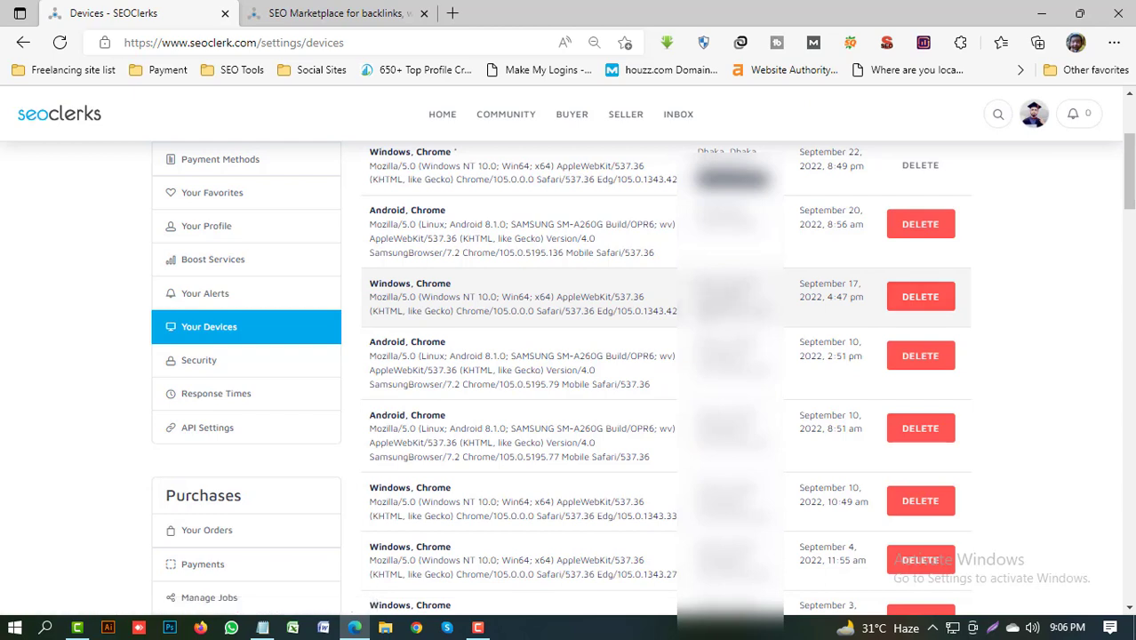
left_click(930, 300)
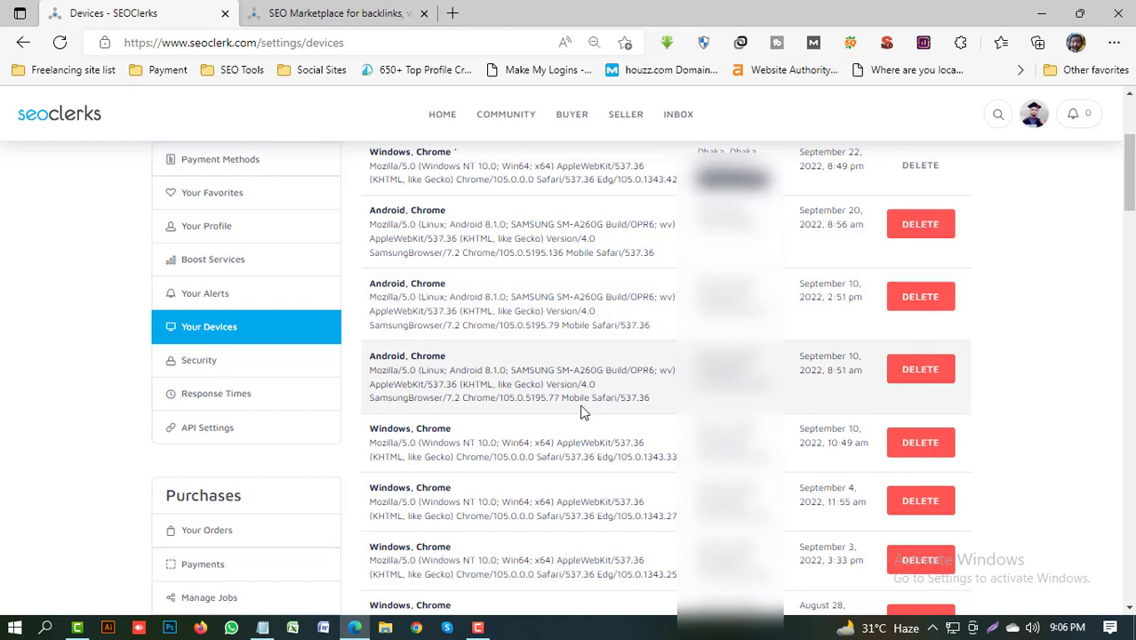
scroll(322, 360, "up", 3)
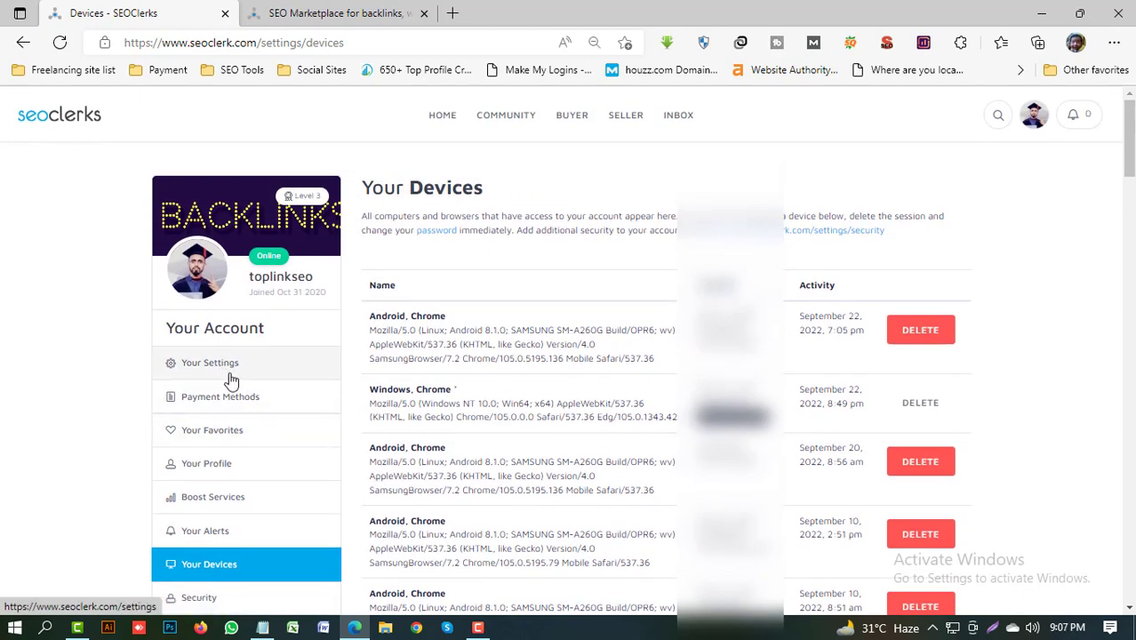
Open the account's Security page and review its telephone, address, identity, secondary password and security question sections.
scroll(262, 433, "down", 3)
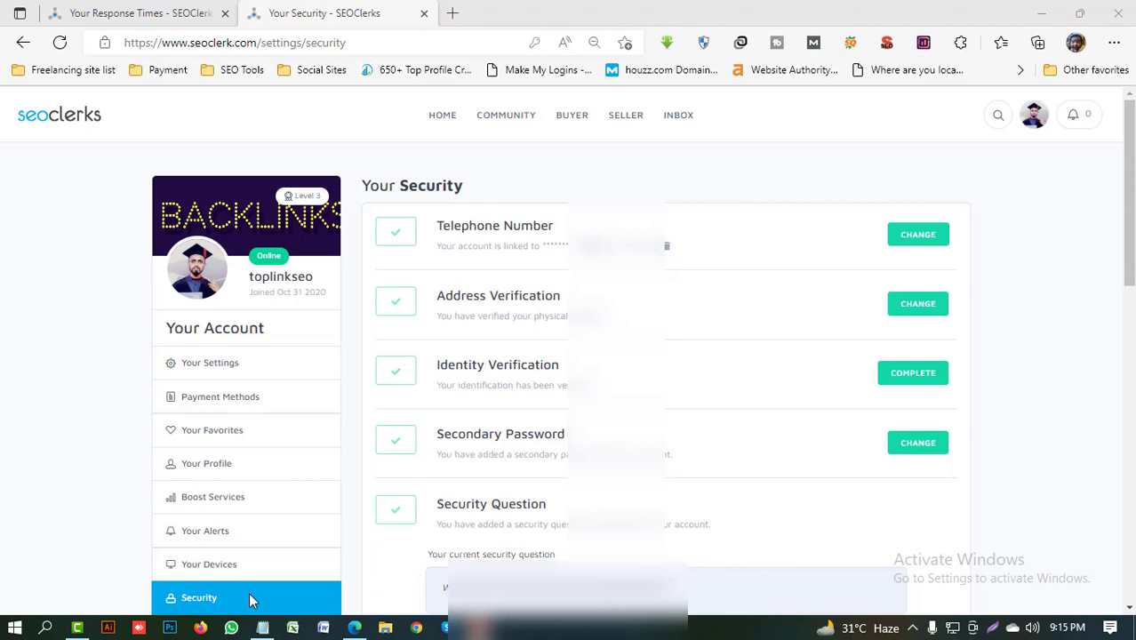
left_click(43, 517)
scroll(127, 522, "down", 3)
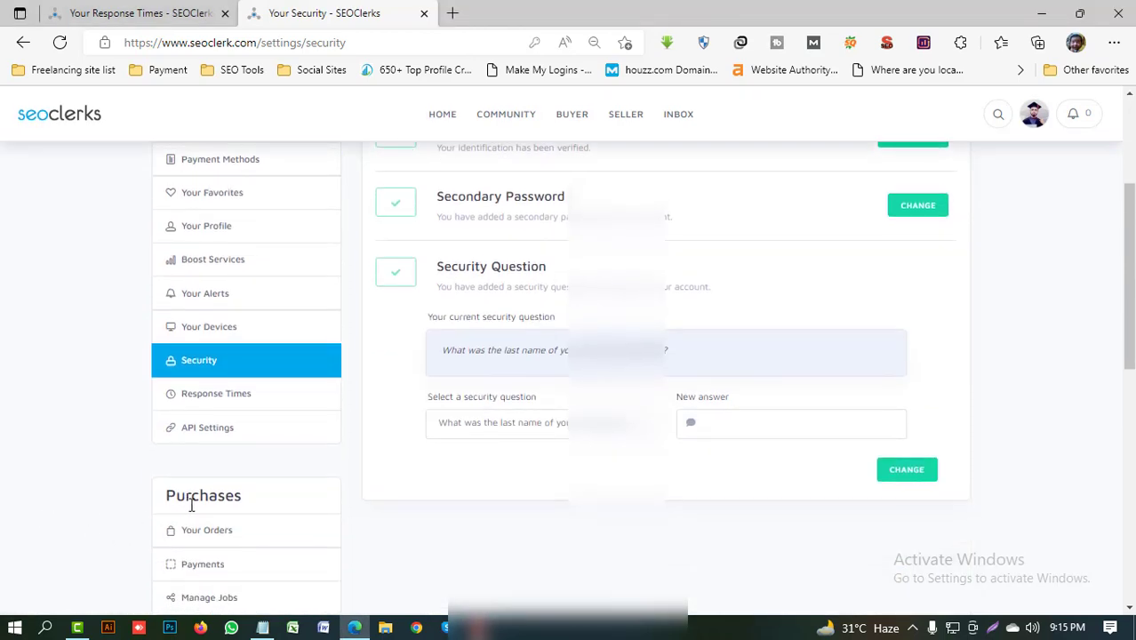
scroll(194, 507, "up", 3)
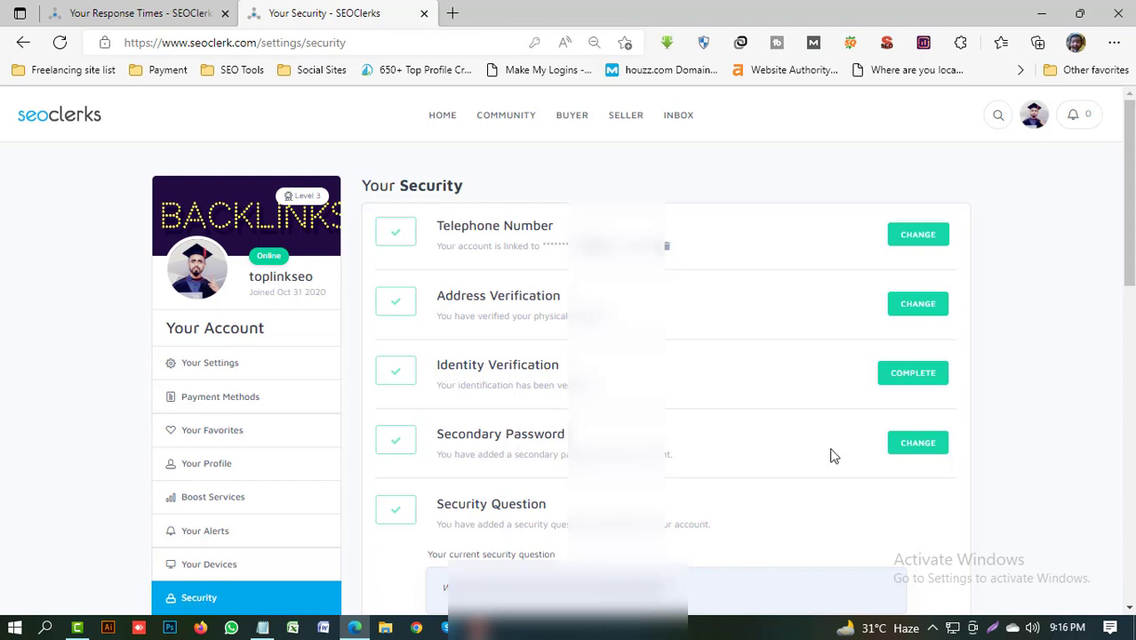
scroll(498, 539, "down", 3)
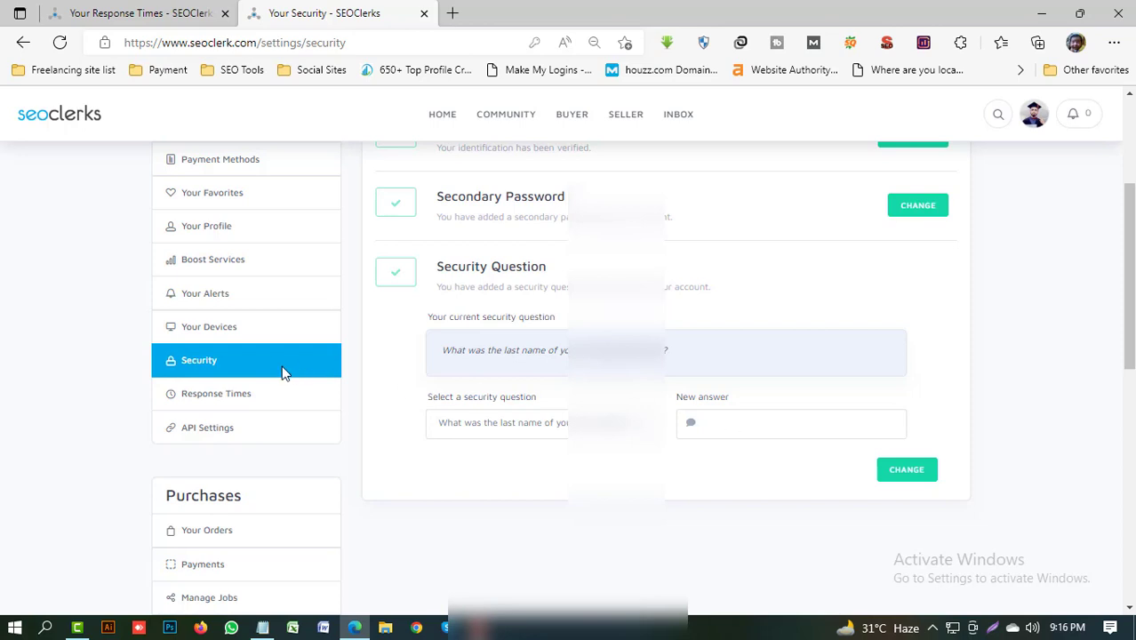
Open the Response Times page and highlight the average response time value.
left_click(224, 399)
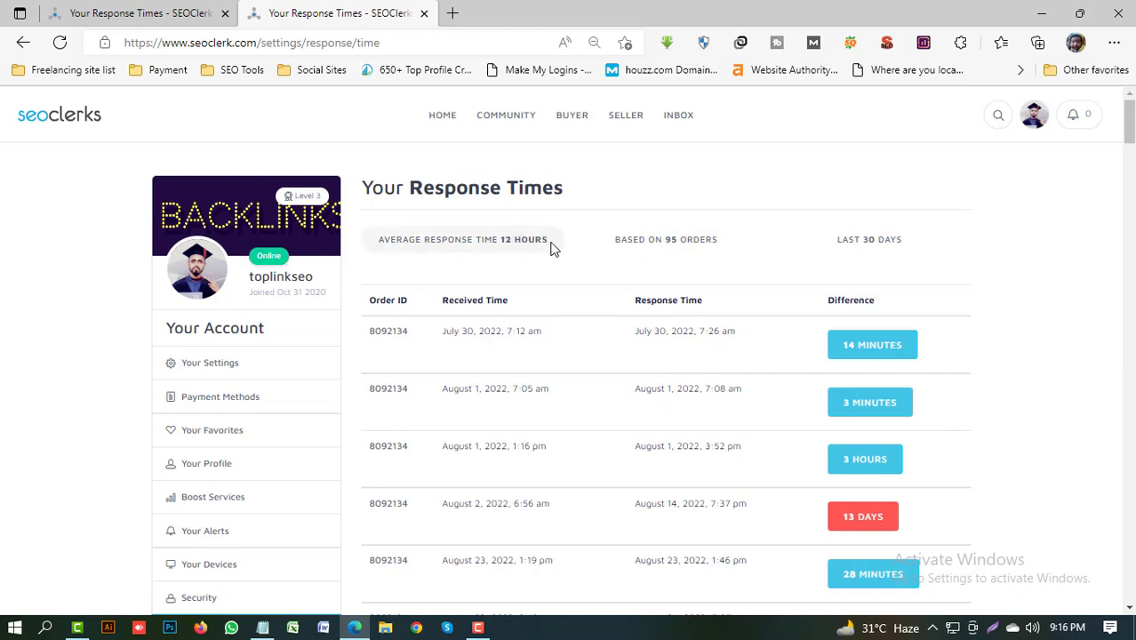
left_click_drag(549, 241, 496, 240)
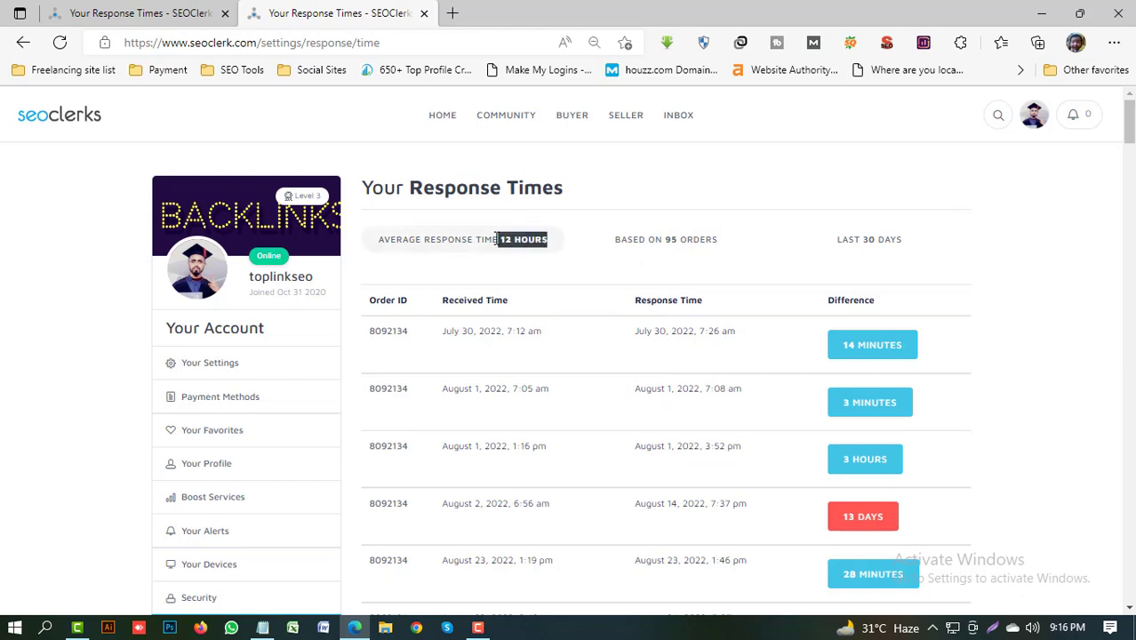
left_click(539, 254)
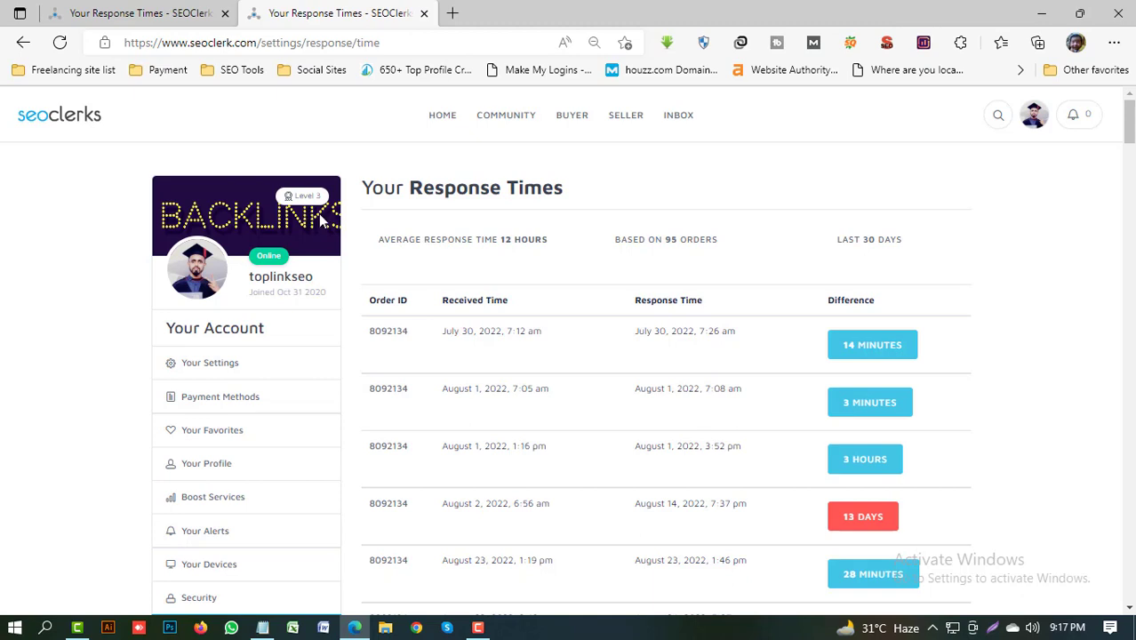
Review the response time differences for the listed orders and highlight the Last 30 Days period above the table.
scroll(869, 499, "down", 3)
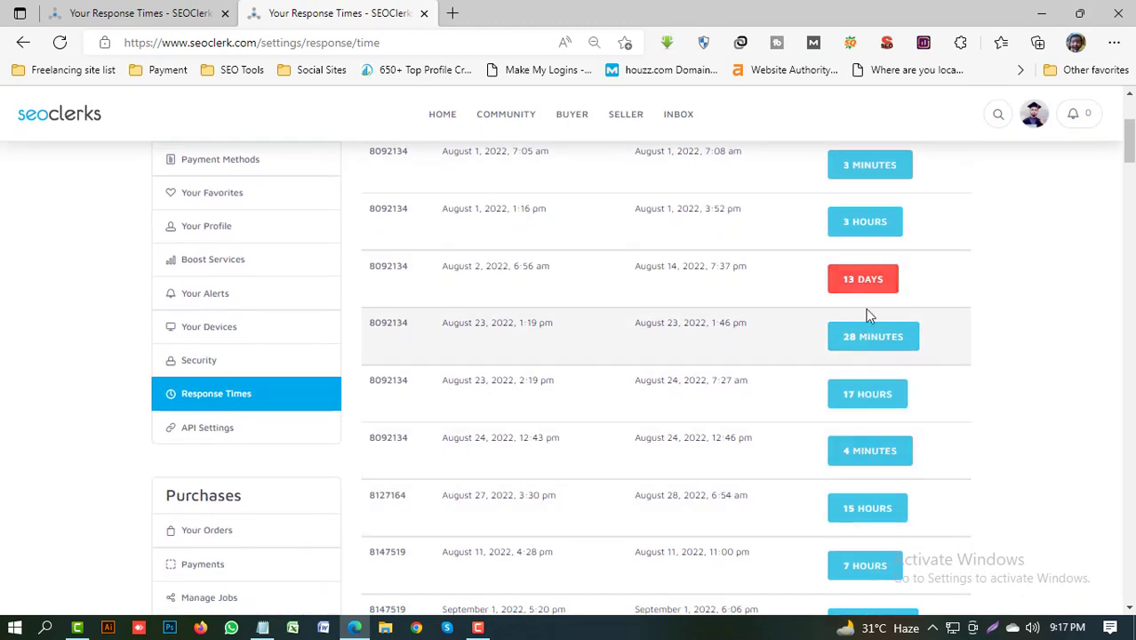
scroll(849, 364, "down", 6)
scroll(869, 440, "down", 15)
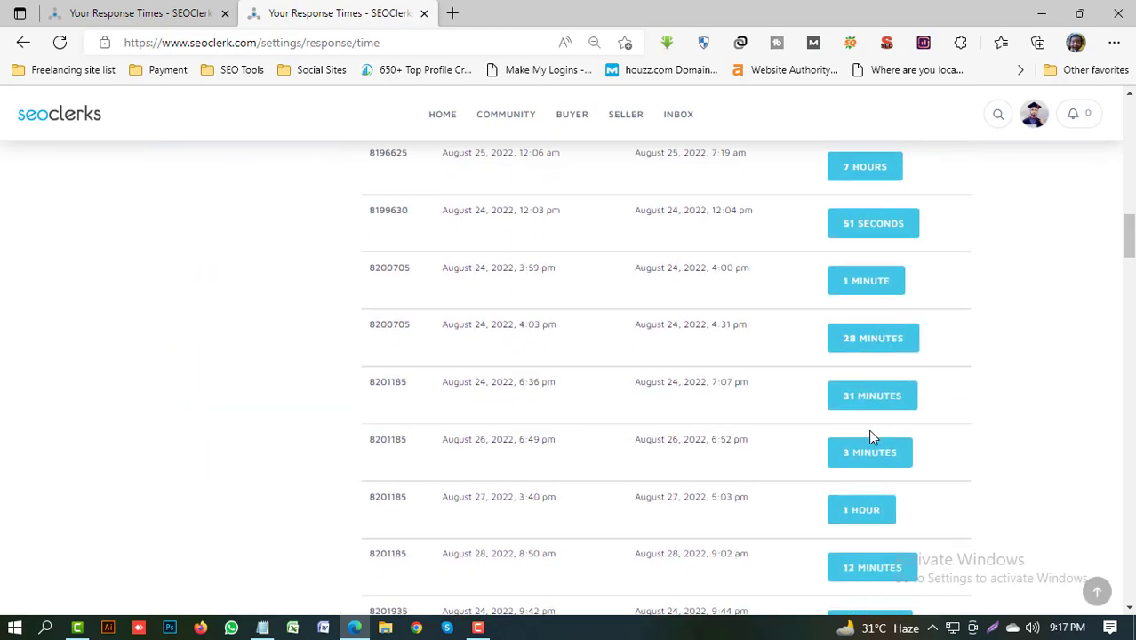
scroll(866, 440, "up", 2)
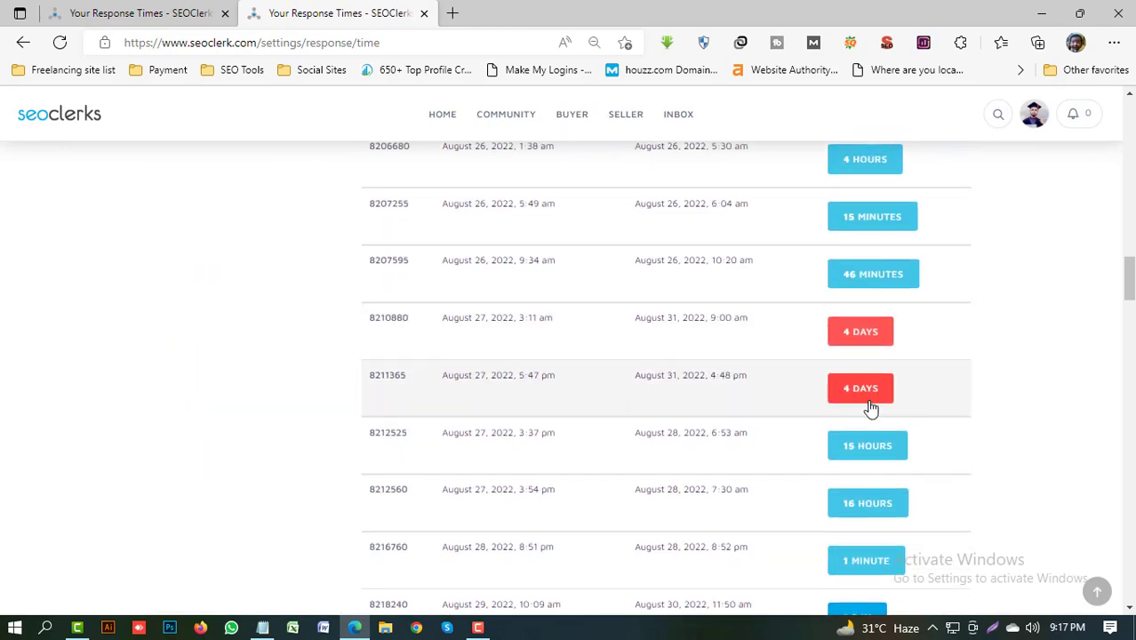
scroll(871, 416, "down", 5)
scroll(873, 420, "down", 10)
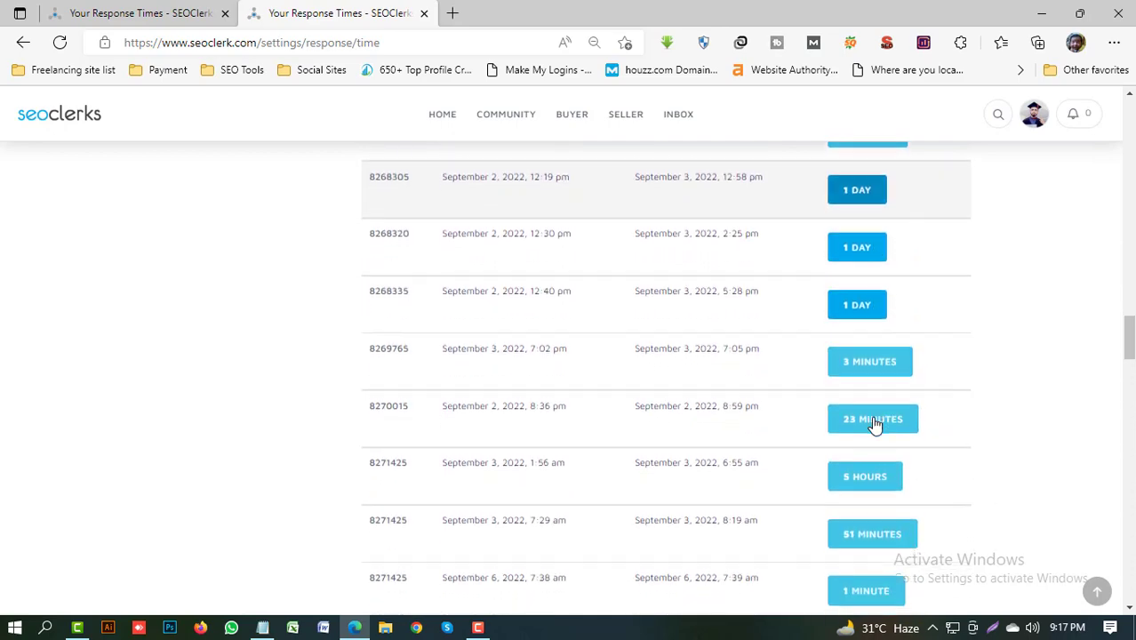
scroll(738, 373, "up", 15)
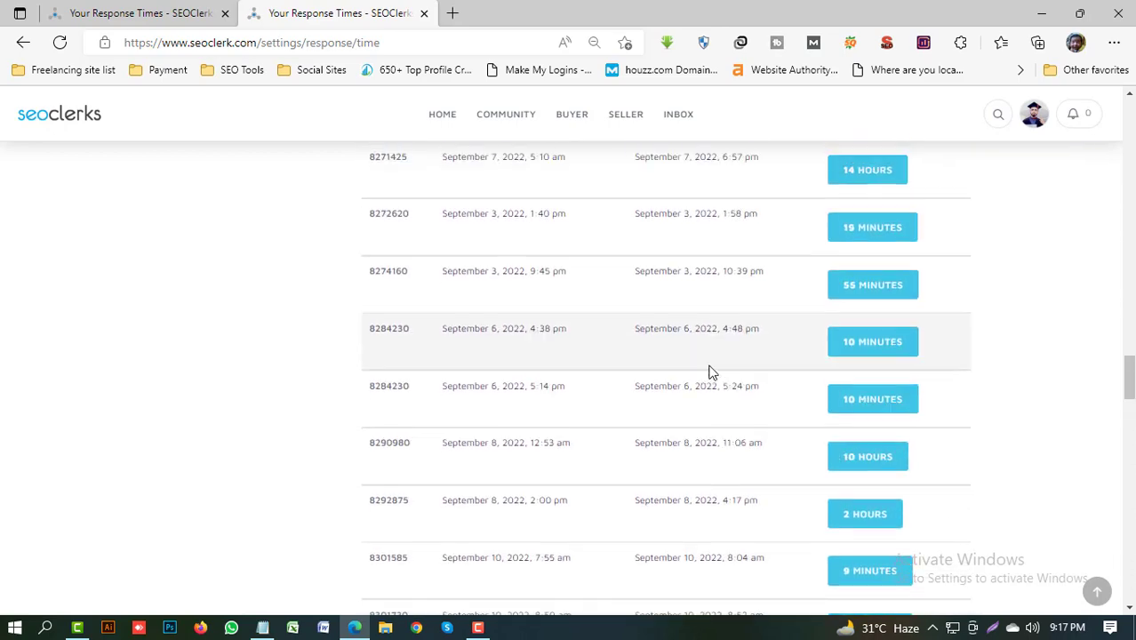
scroll(660, 375, "up", 15)
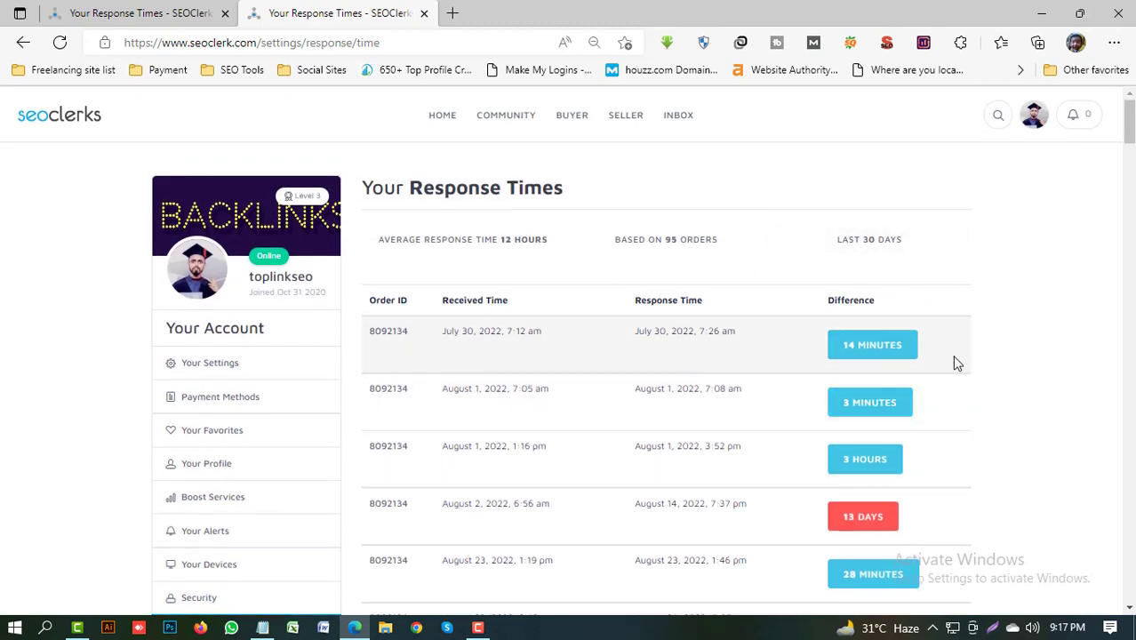
left_click_drag(833, 240, 905, 240)
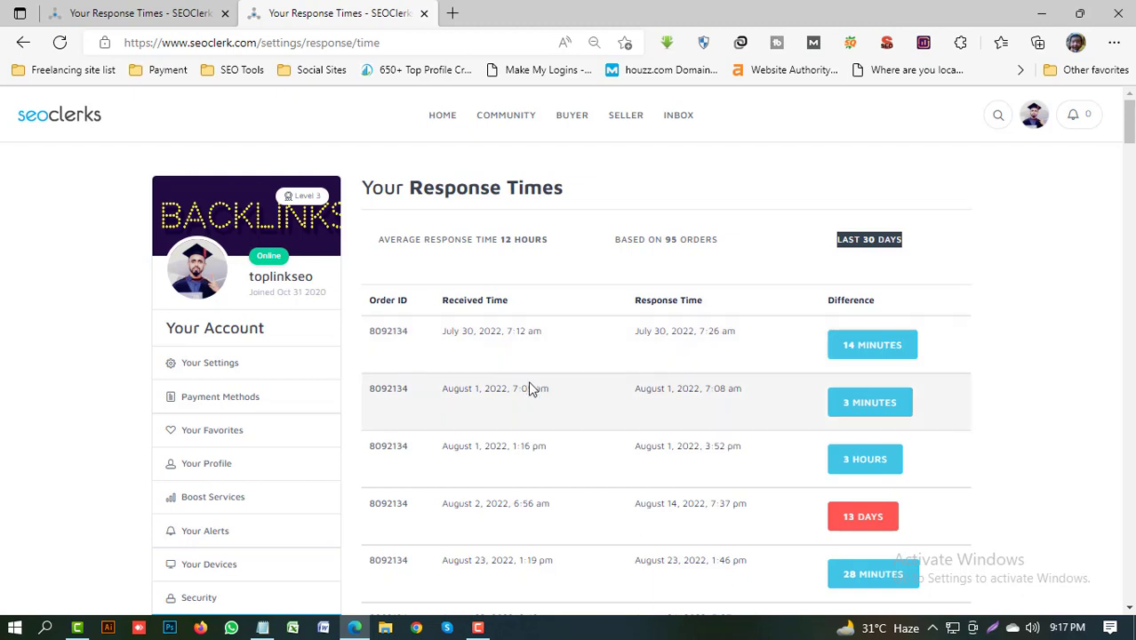
scroll(216, 461, "down", 3)
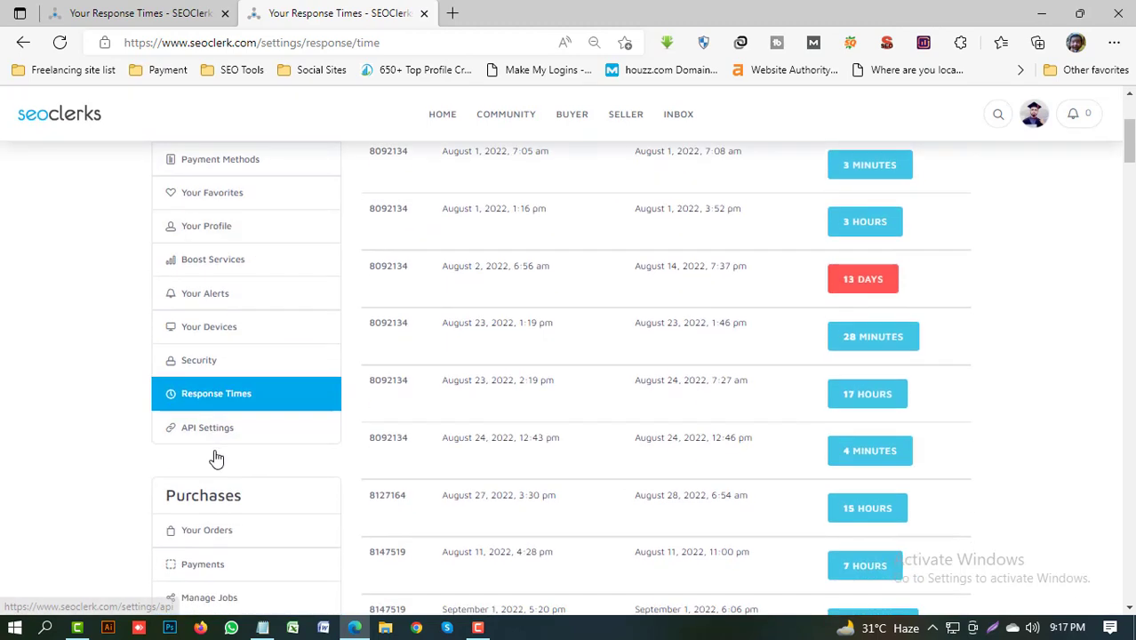